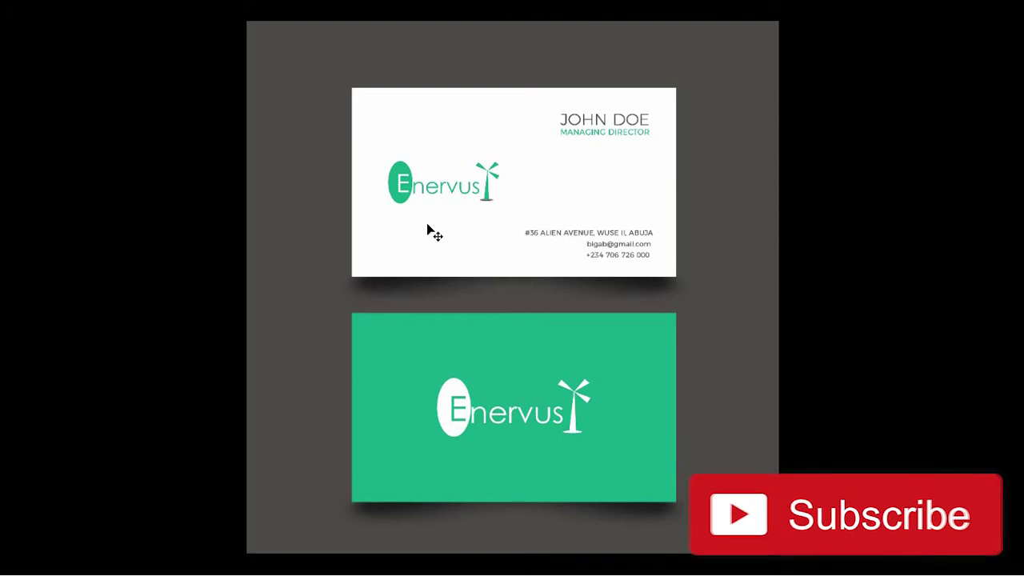
- Return to Standard Screen Mode and fit the whole front-and-back card artboard on screen
key(f)
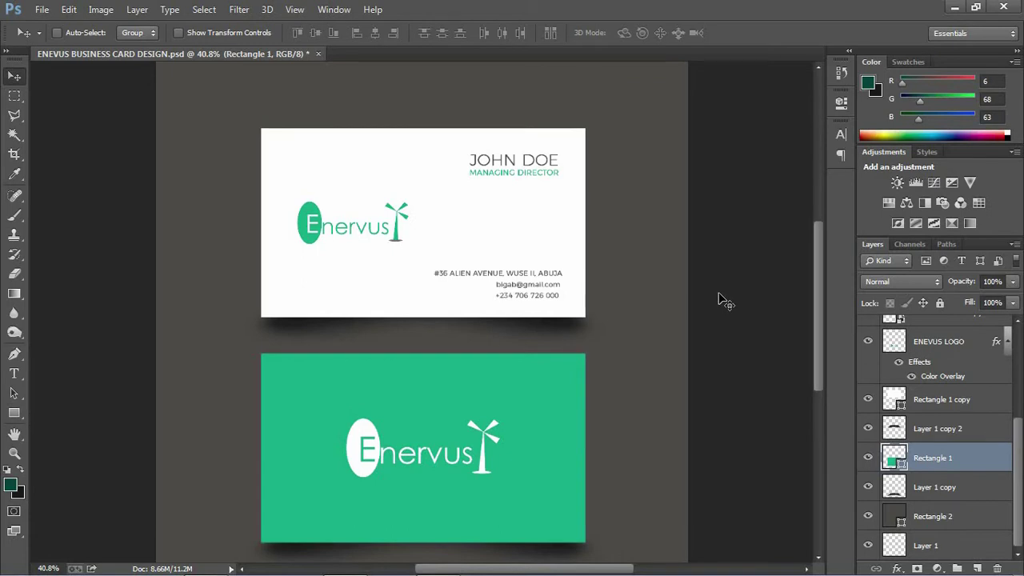
key(ctrl+0)
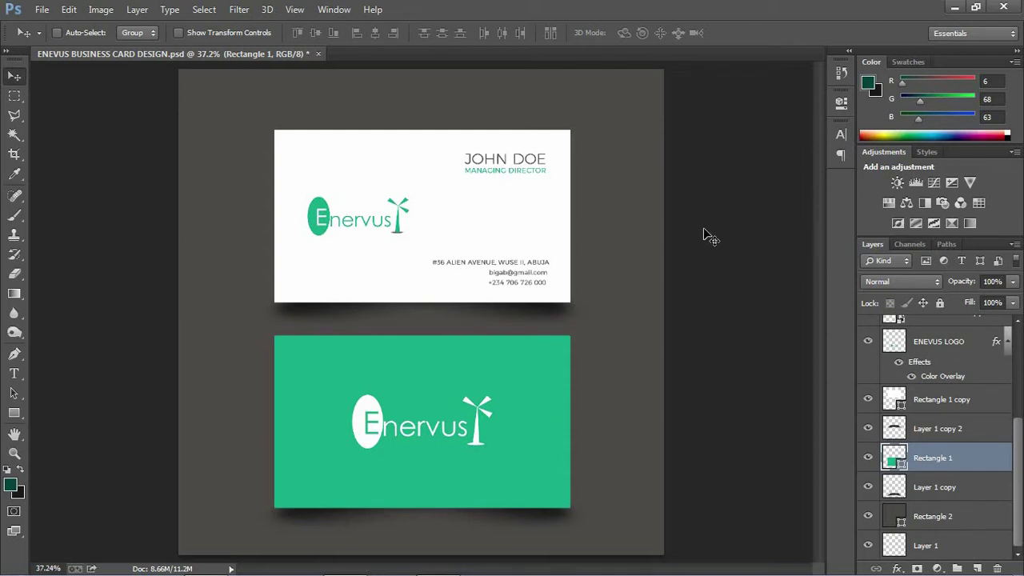
- Create a new transparent 3.5 × 2.2 inch document at 300 pixels/inch via File > New
click(42, 11)
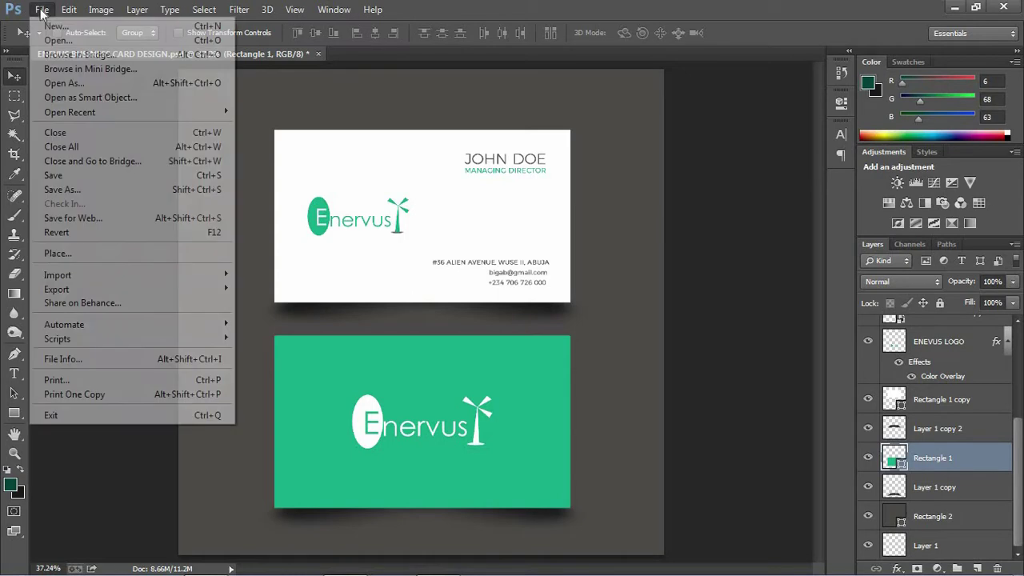
click(57, 26)
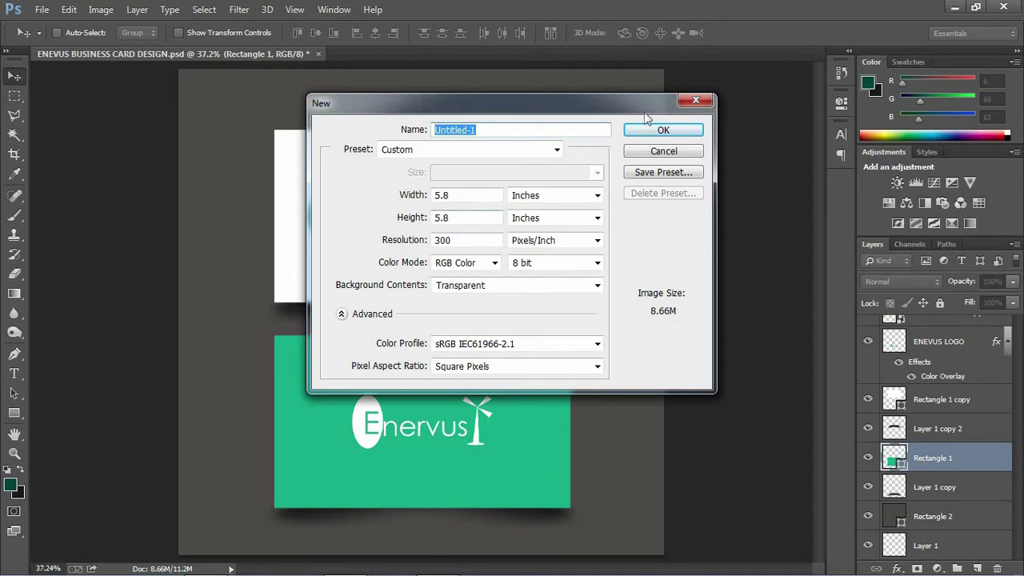
click(663, 152)
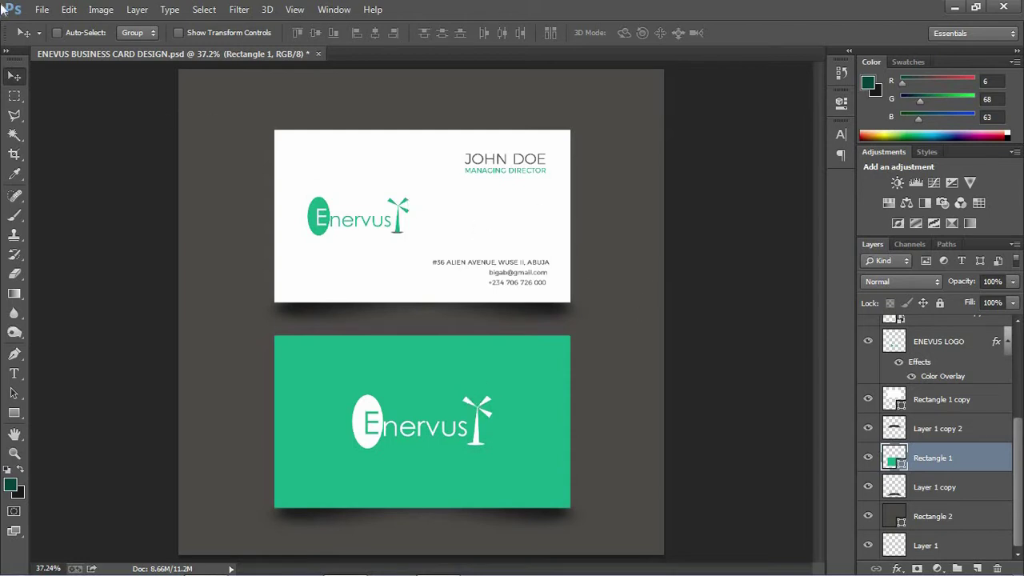
click(41, 11)
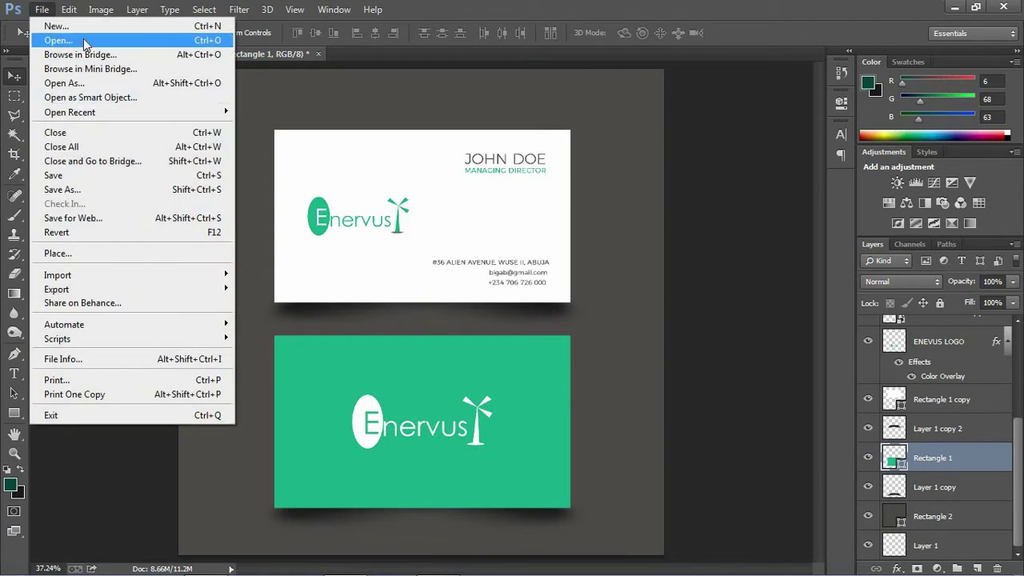
click(111, 26)
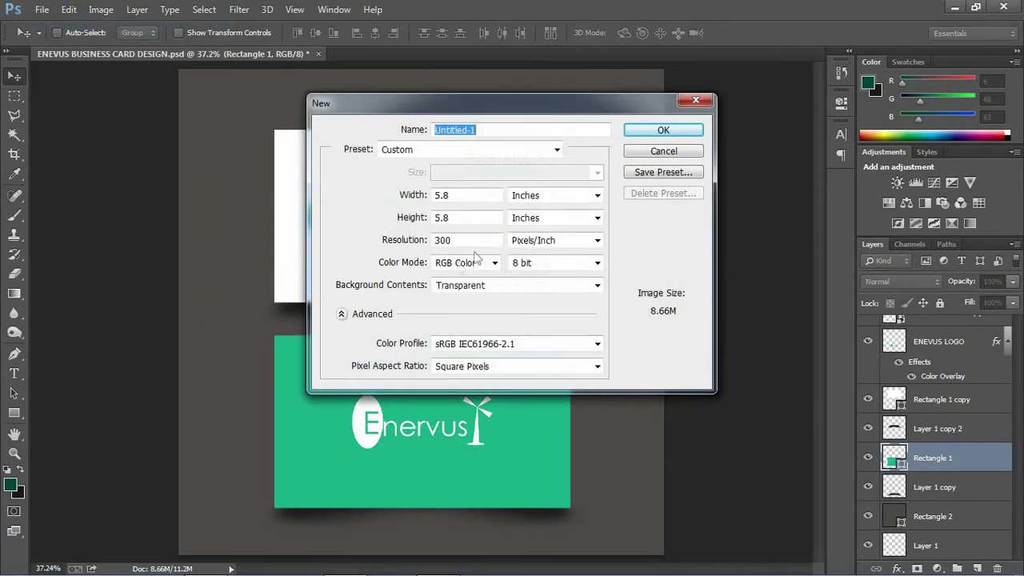
double_click(472, 196)
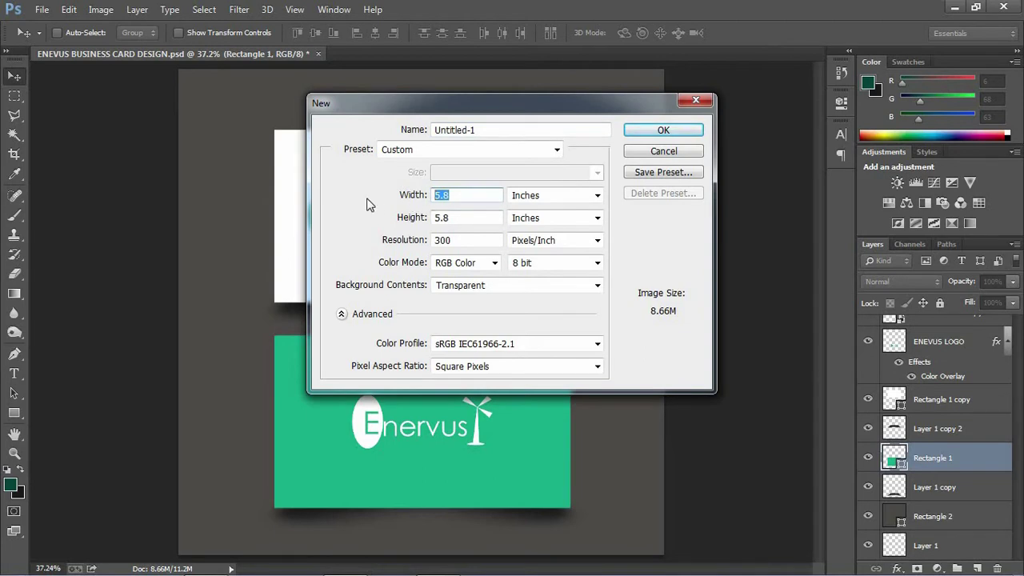
text(3.5)
key(Tab)
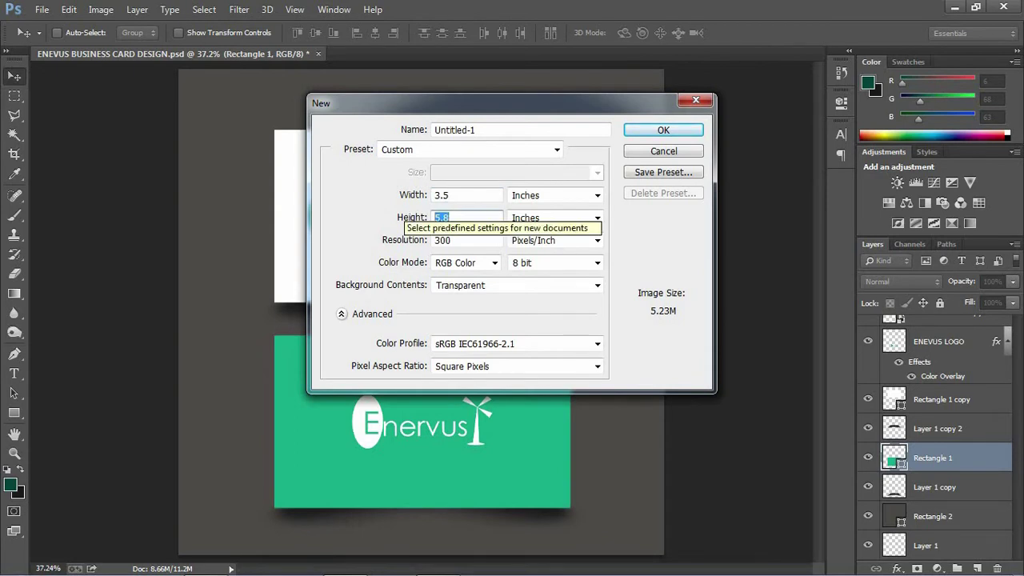
text(2.5)
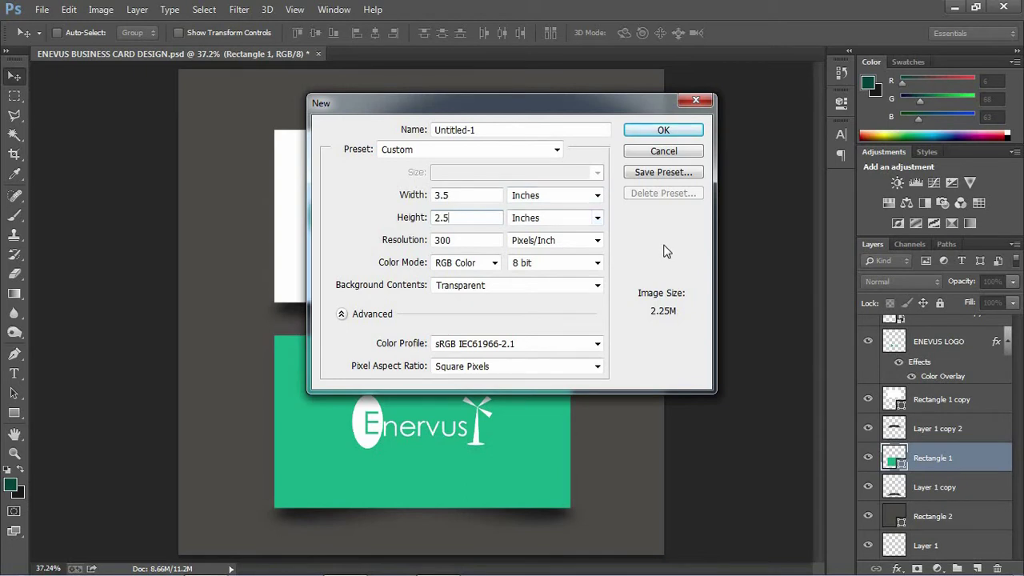
key(BackSpace)
text(2)
click(669, 133)
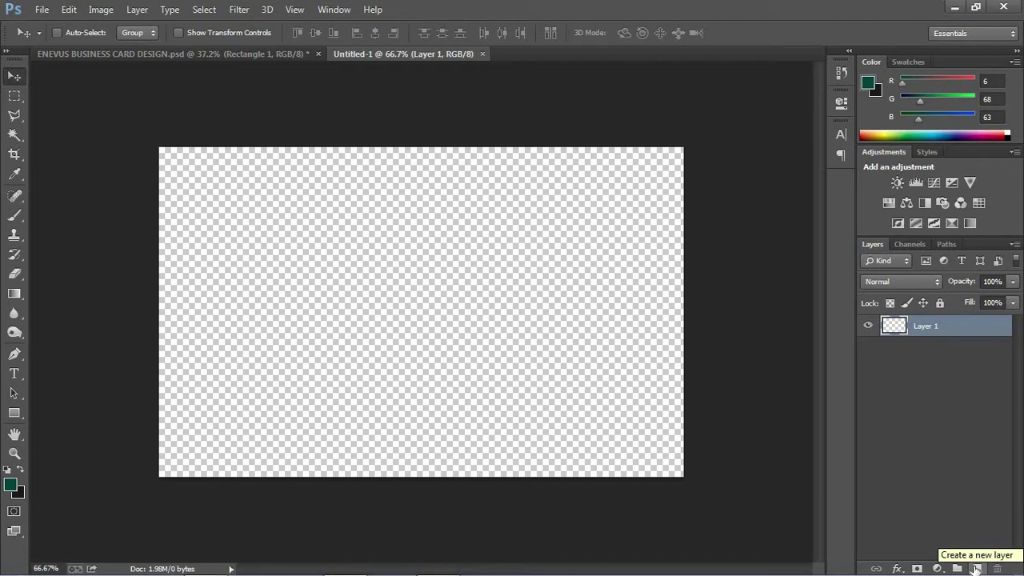
- Add empty Layer 2 above Layer 1 and dismiss the security notification
click(976, 568)
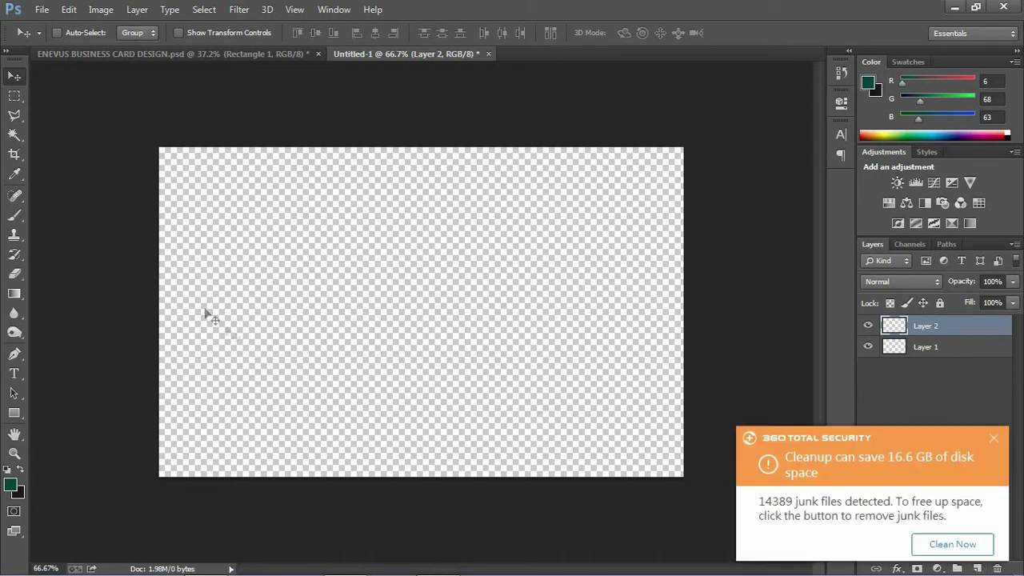
click(995, 438)
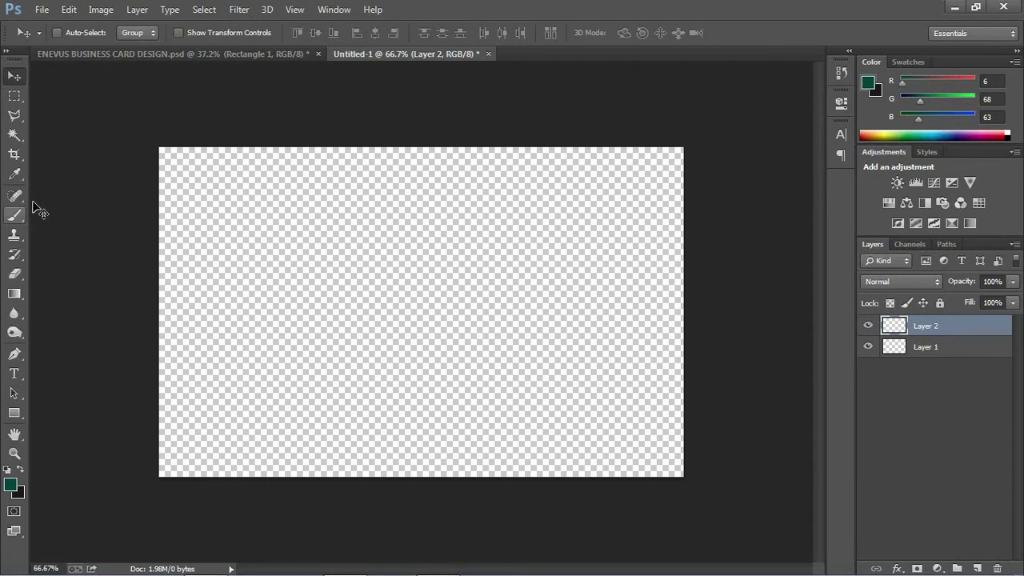
- Set the Rectangle tool to no fill with a 0.74 pt stroke
click(13, 413)
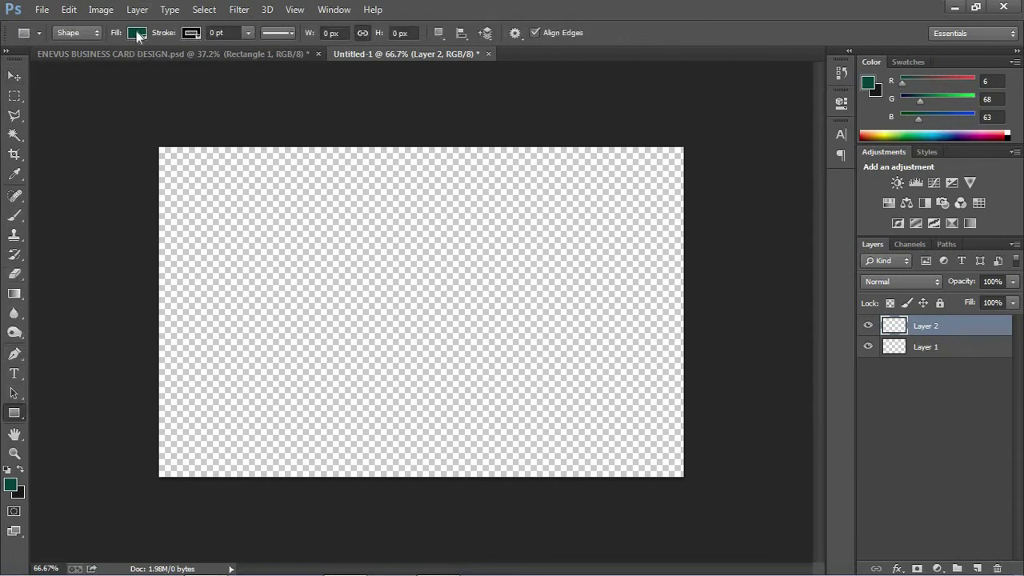
click(137, 32)
click(74, 63)
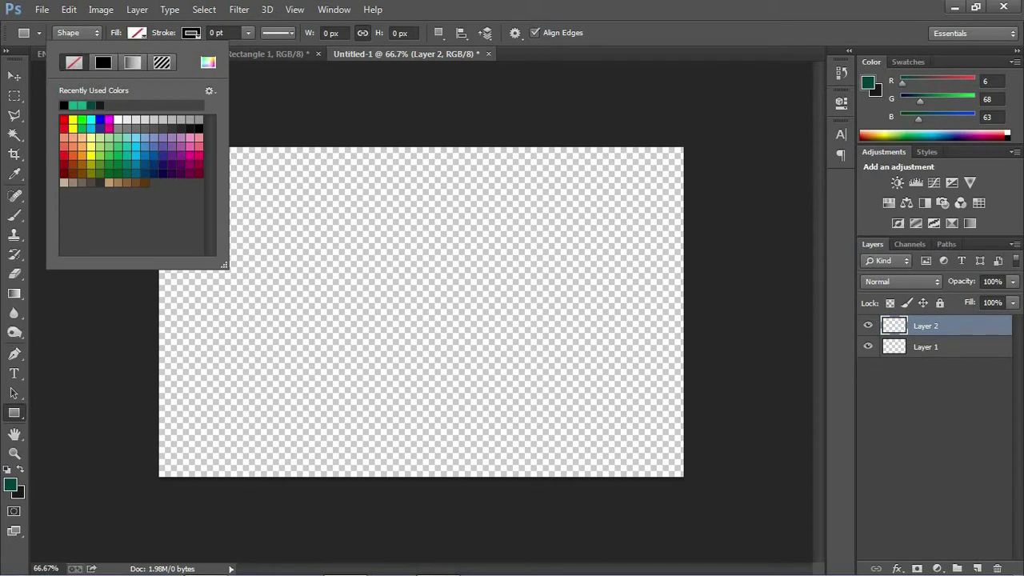
click(245, 34)
click(248, 34)
click(248, 34)
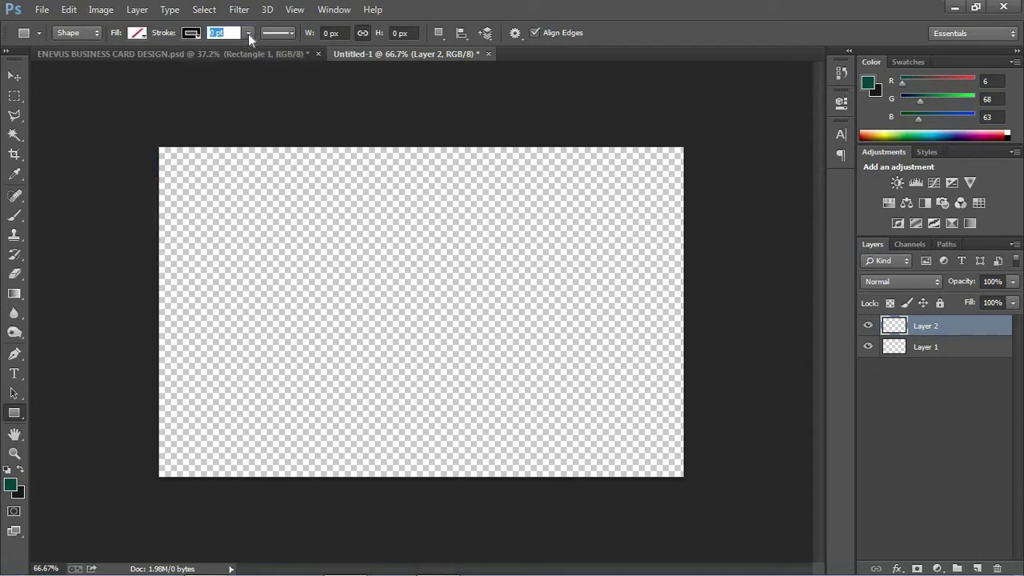
click(249, 33)
drag(248, 48, 261, 47)
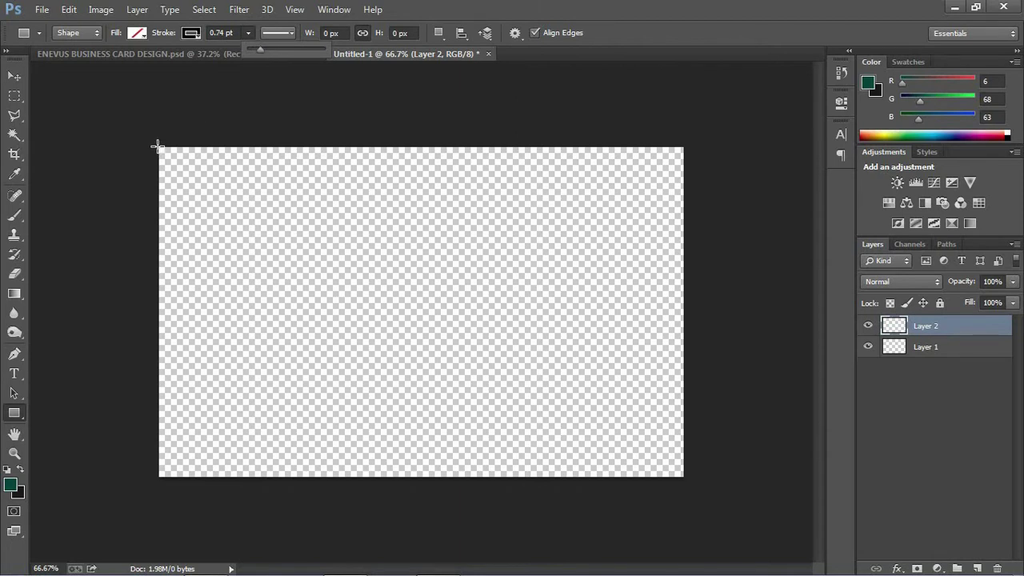
- Draw a 1053 × 659 px rectangle over the whole canvas and fill it light grey
drag(157, 146, 685, 475)
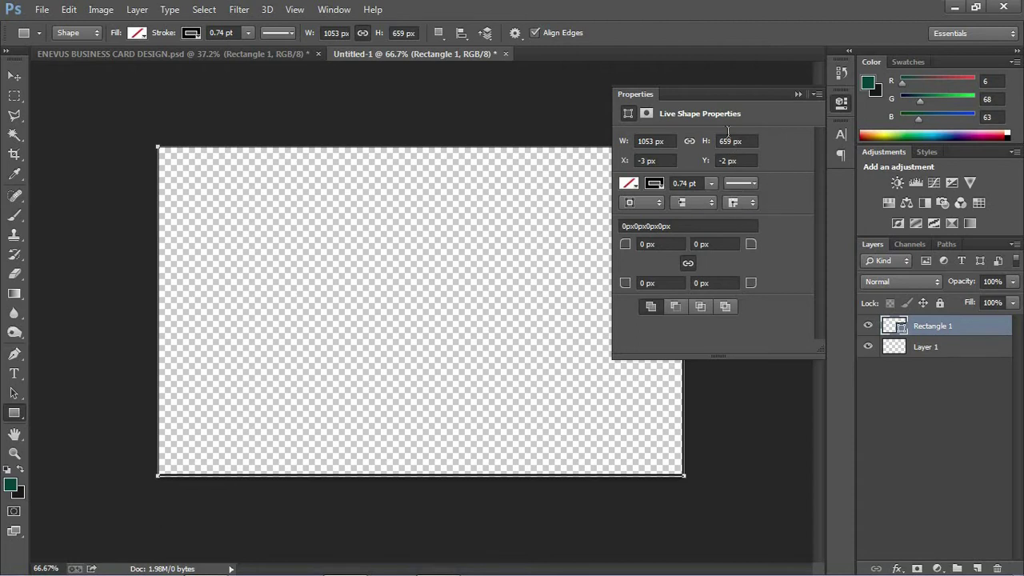
click(647, 113)
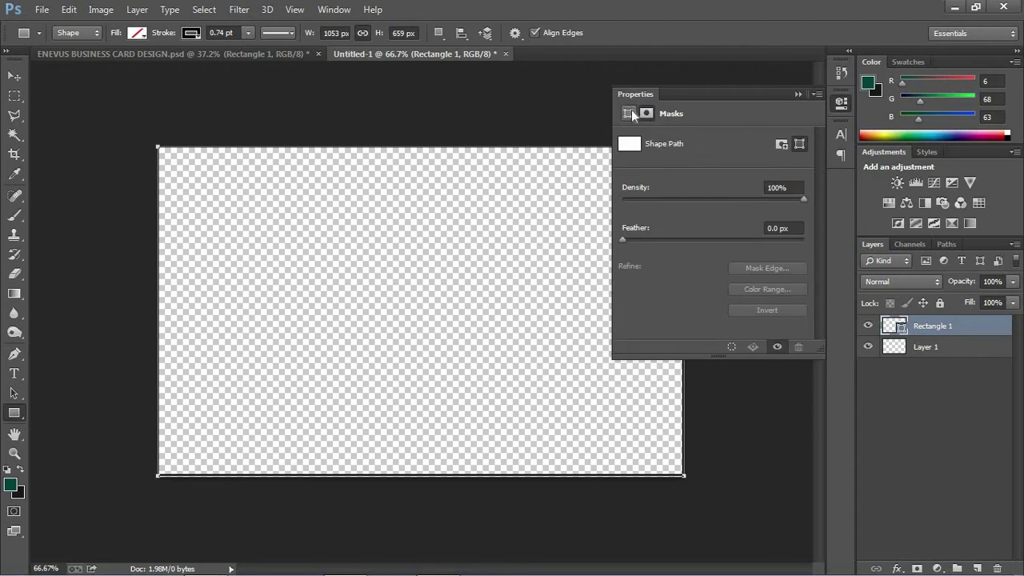
click(630, 113)
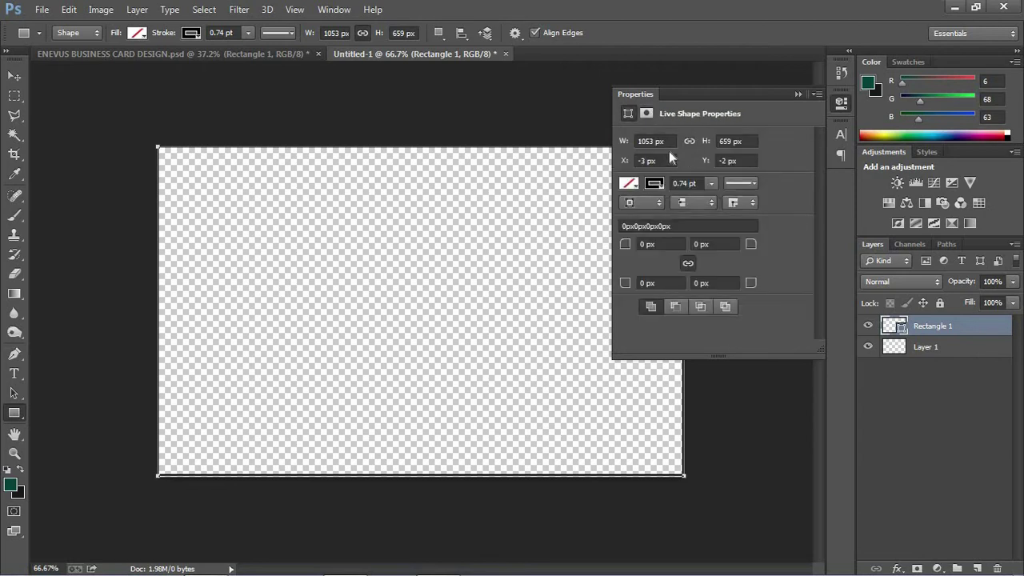
click(797, 93)
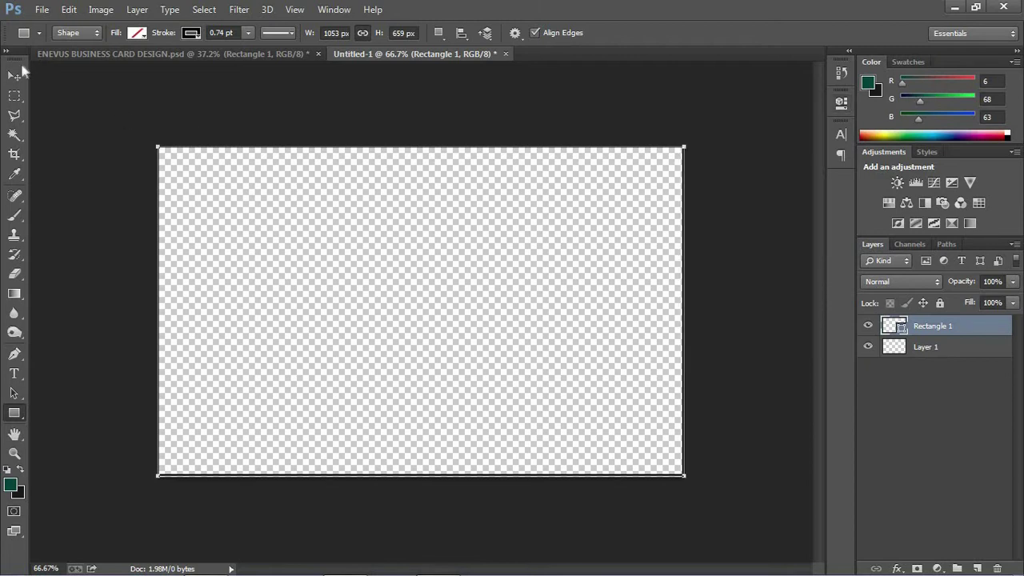
click(140, 33)
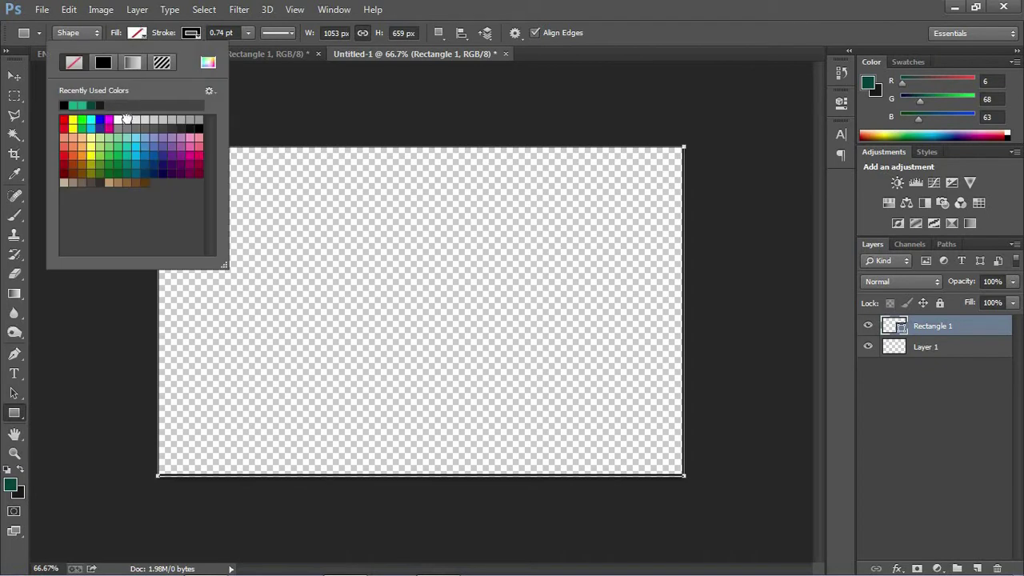
click(144, 119)
click(152, 120)
click(161, 119)
click(14, 76)
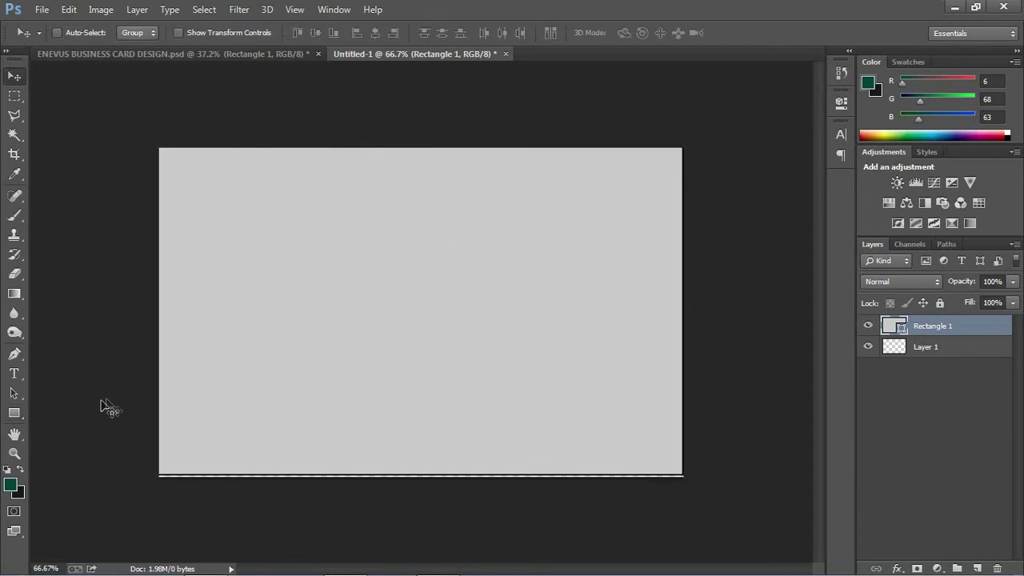
- Remove the grey rectangle's black outline and shift it slightly down on the canvas
click(14, 413)
click(248, 33)
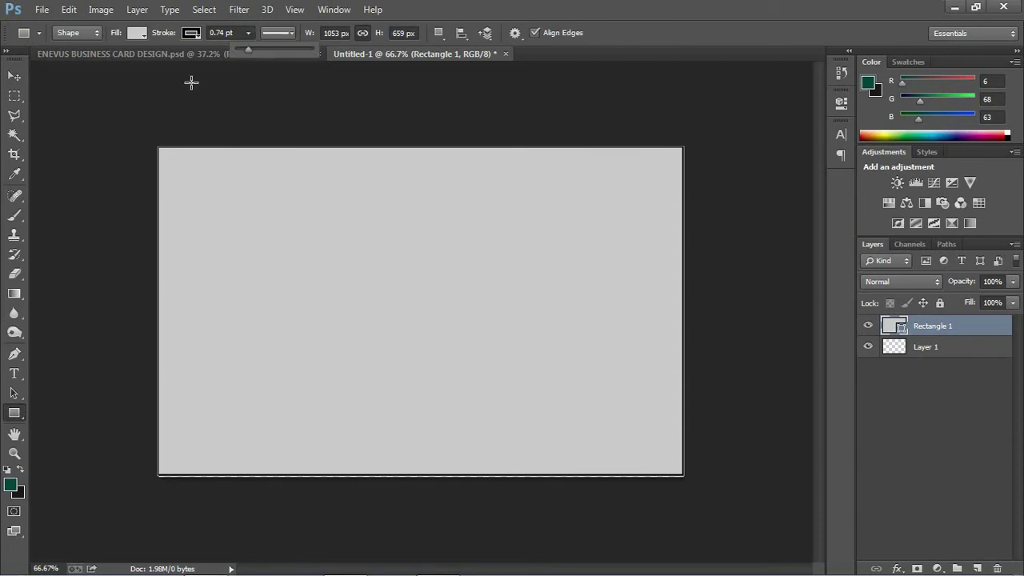
click(201, 30)
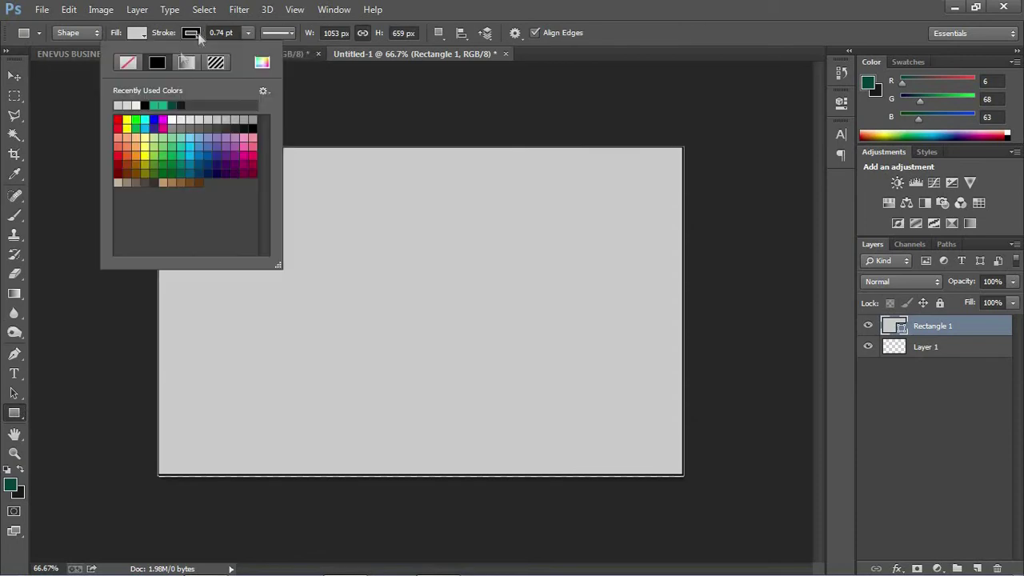
click(128, 63)
click(393, 203)
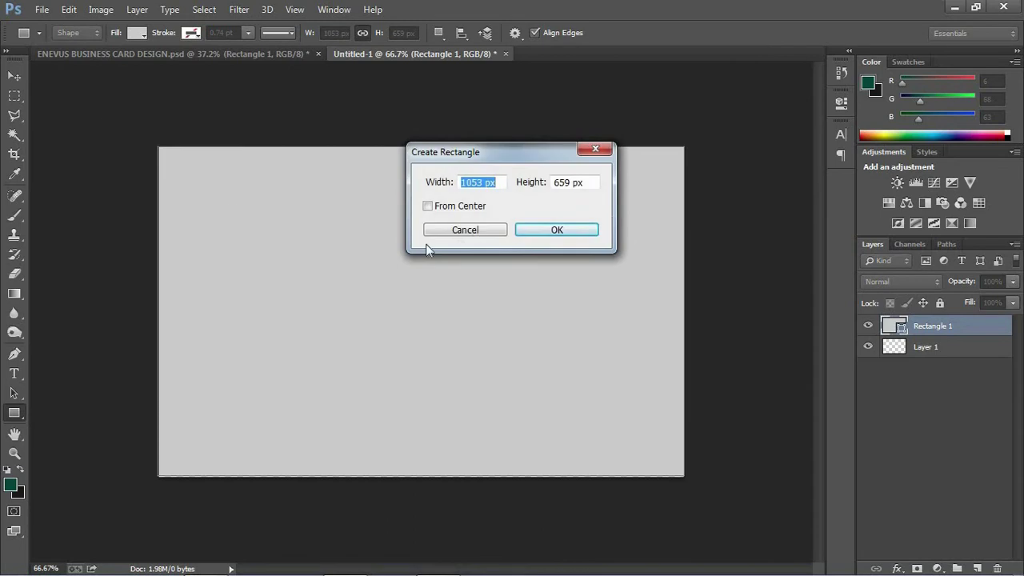
click(473, 231)
key(Escape)
key(v)
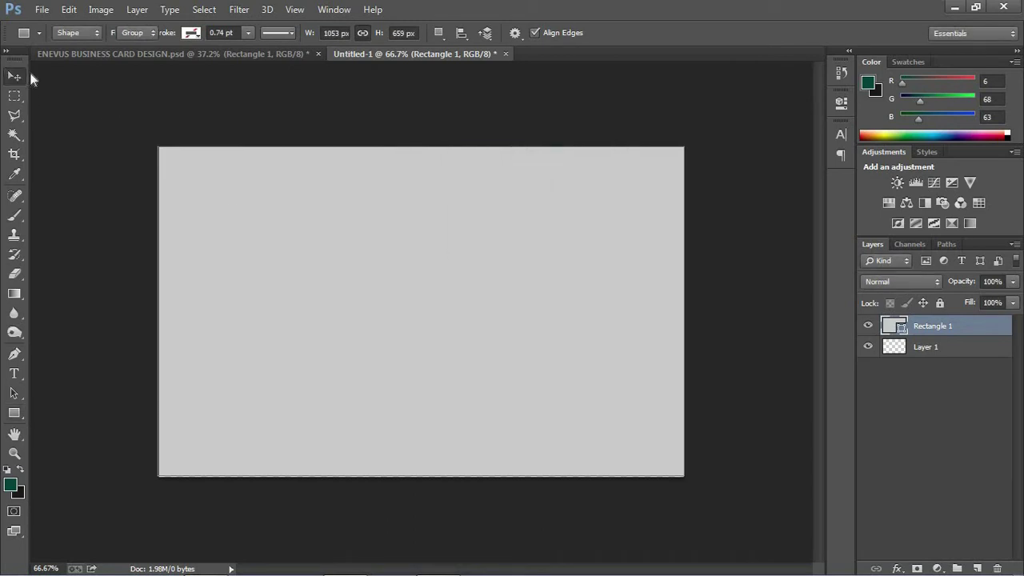
drag(272, 188, 285, 209)
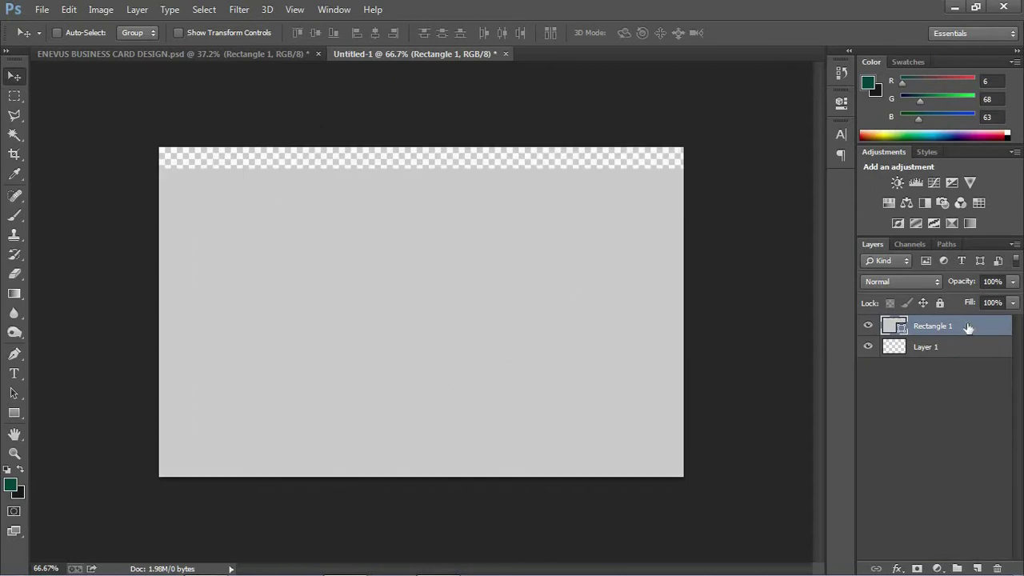
- Rename the bottom Layer 1 to BG in the Layers panel
click(926, 350)
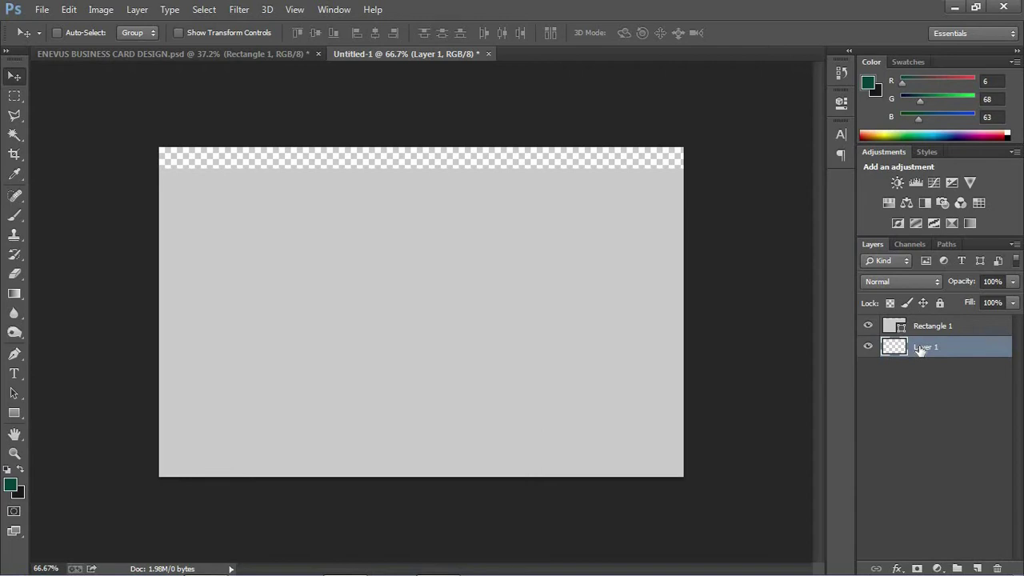
double_click(921, 346)
key(shift+Tab)
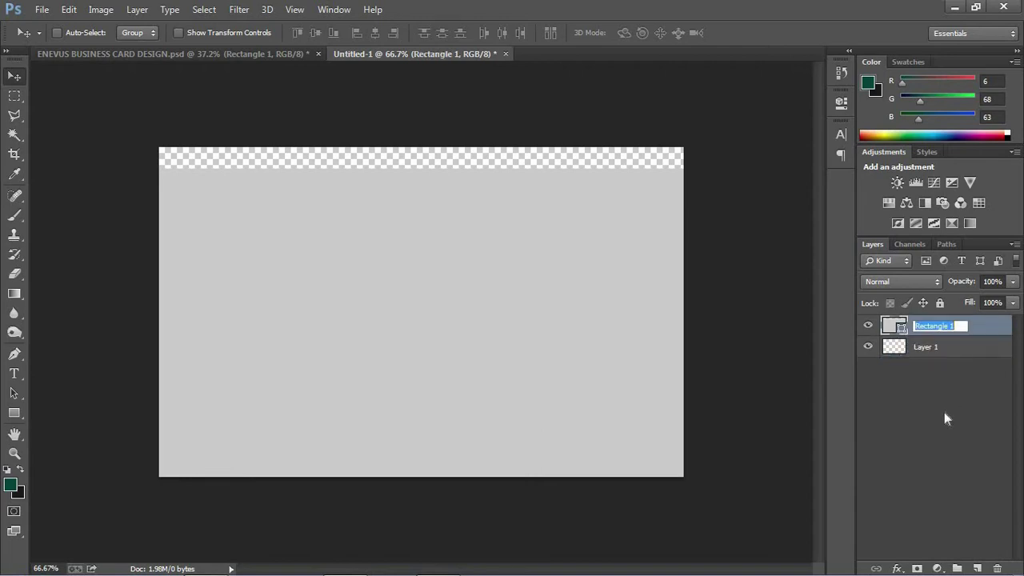
key(Tab)
text(BG)
click(928, 400)
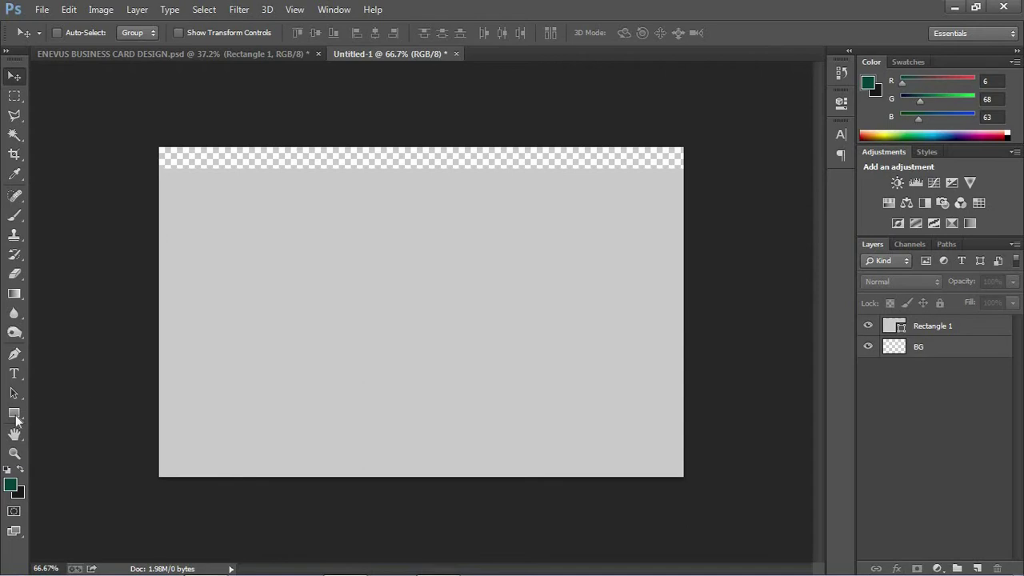
- Set the foreground colour to dark grey #404040
click(11, 484)
drag(618, 318, 620, 308)
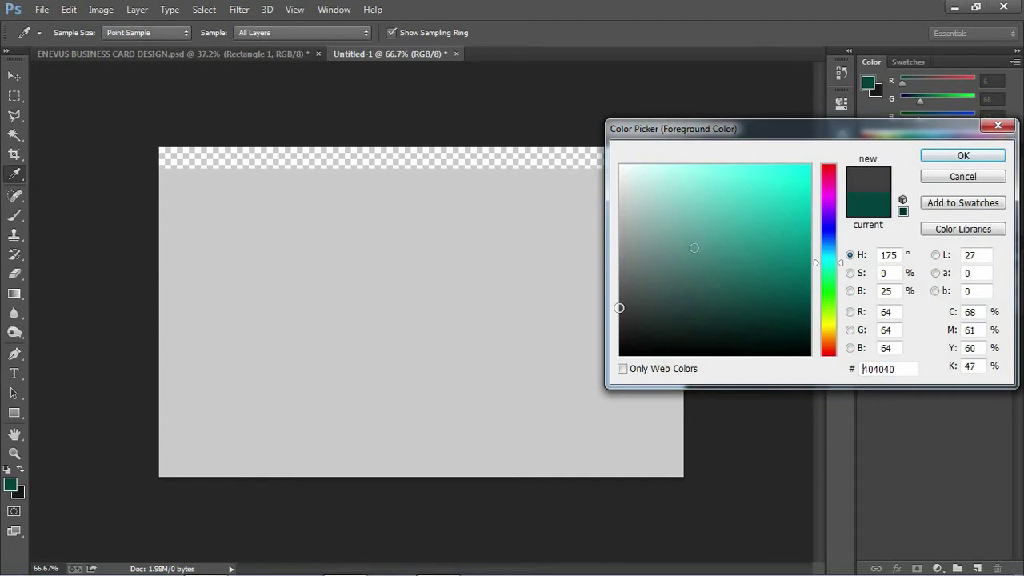
click(941, 157)
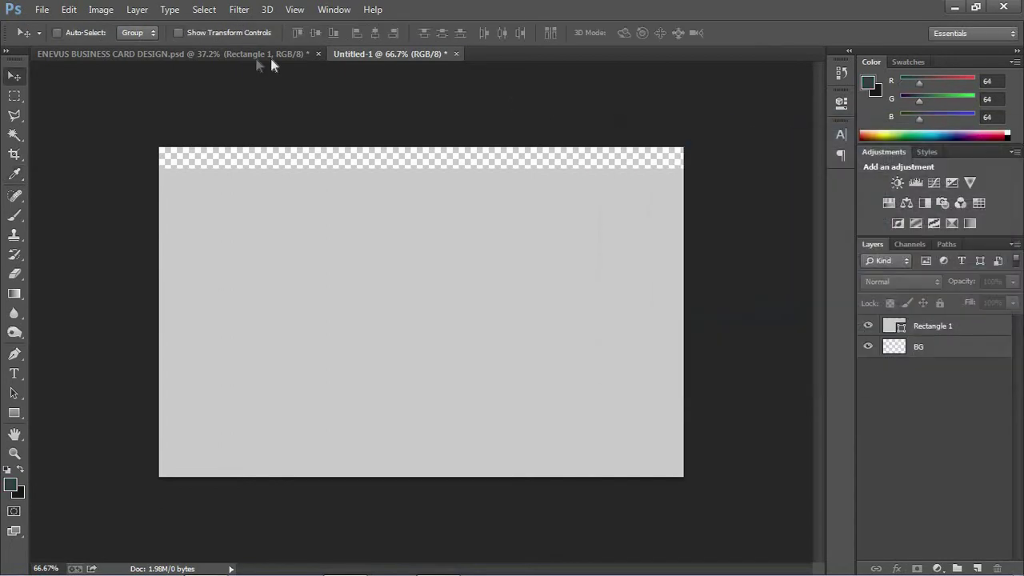
click(268, 54)
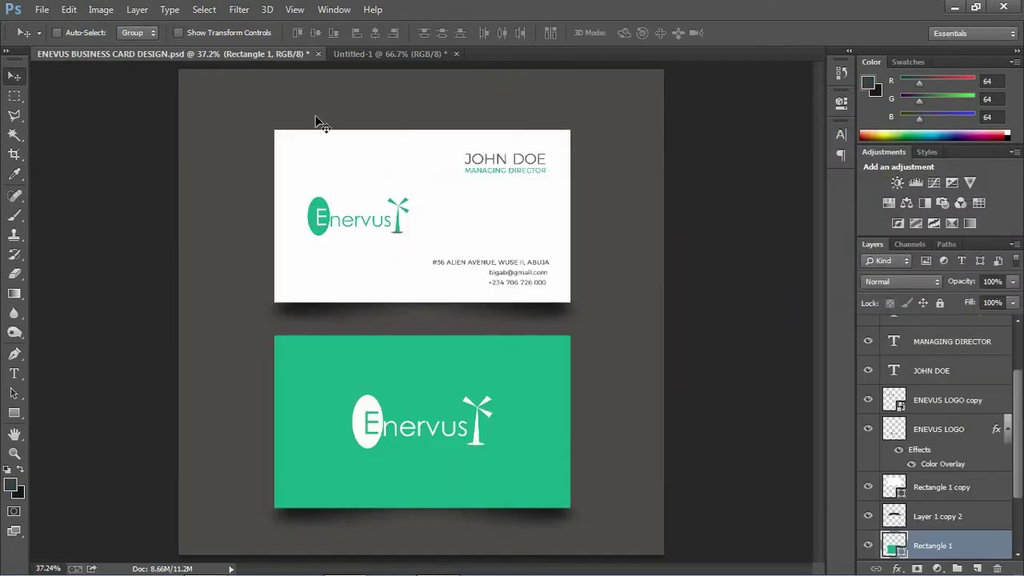
click(367, 55)
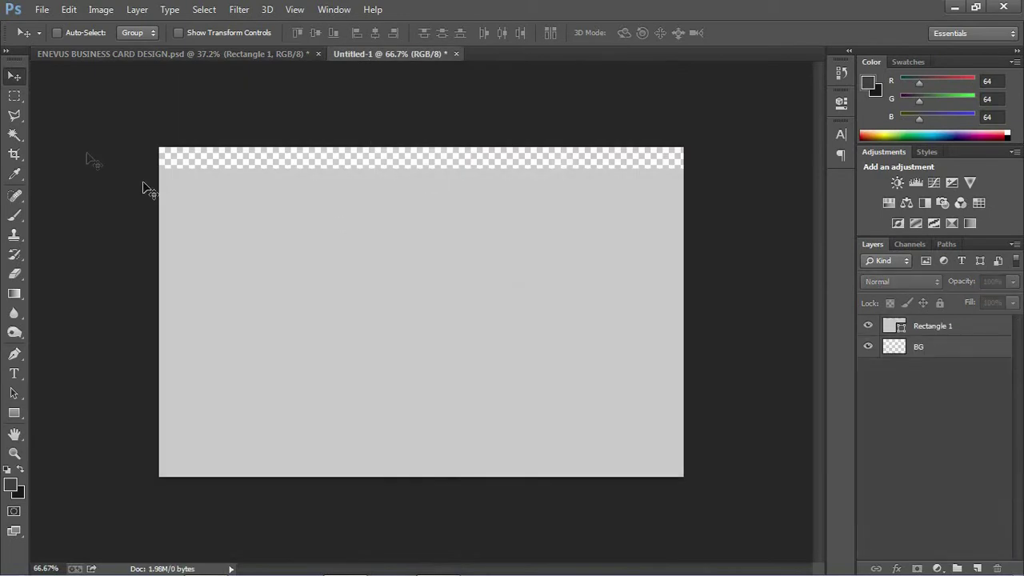
- Draw a canvas-sized dark grey rectangle and move Rectangle 2 below Rectangle 1
click(15, 413)
drag(163, 142, 689, 508)
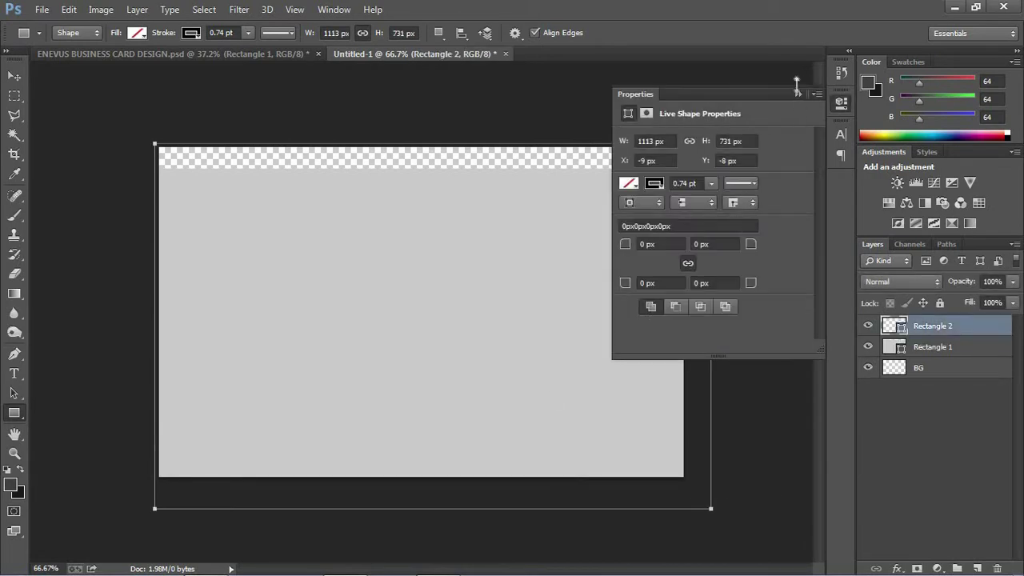
click(138, 33)
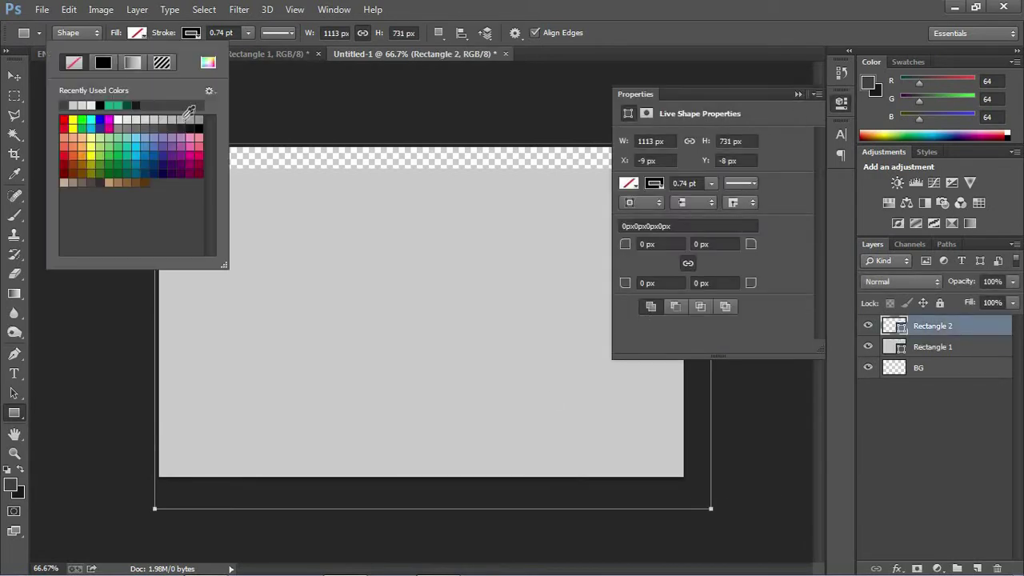
click(136, 128)
click(152, 128)
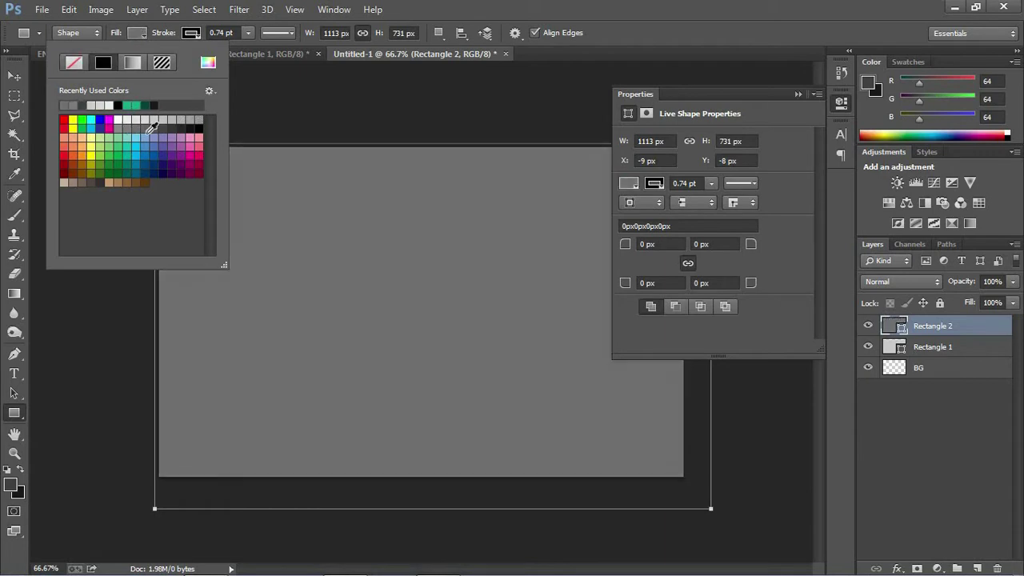
click(180, 122)
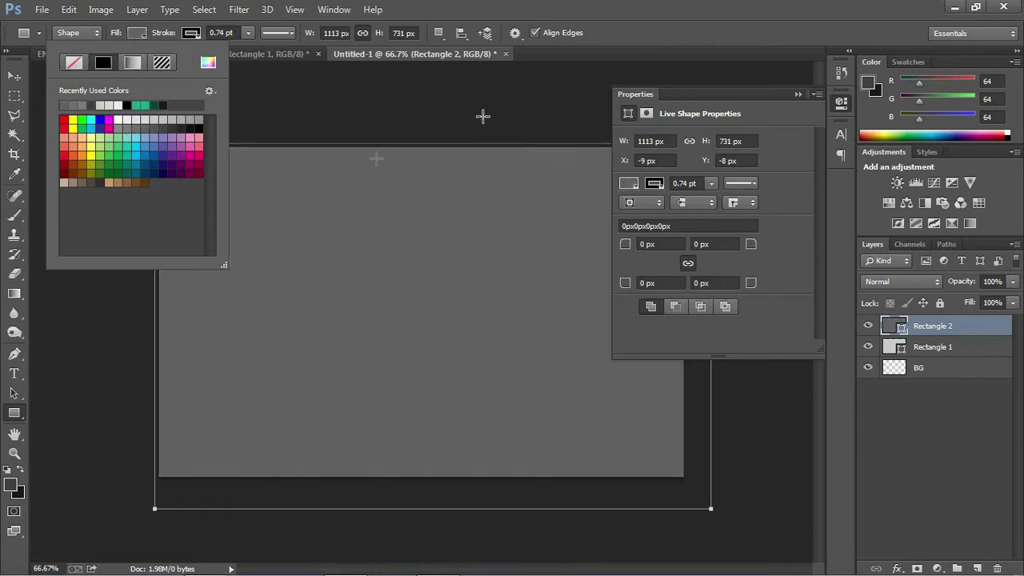
click(799, 94)
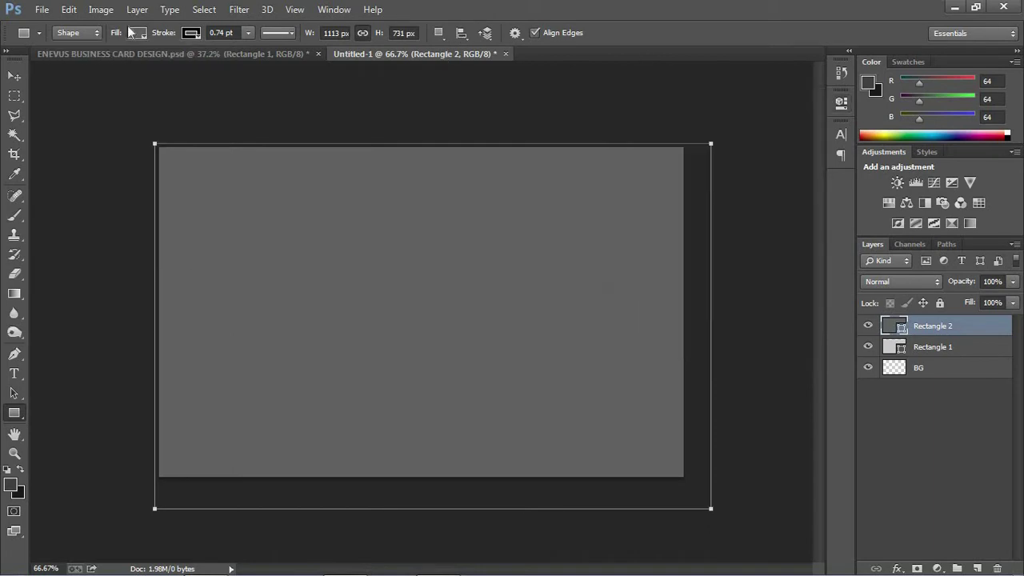
click(13, 77)
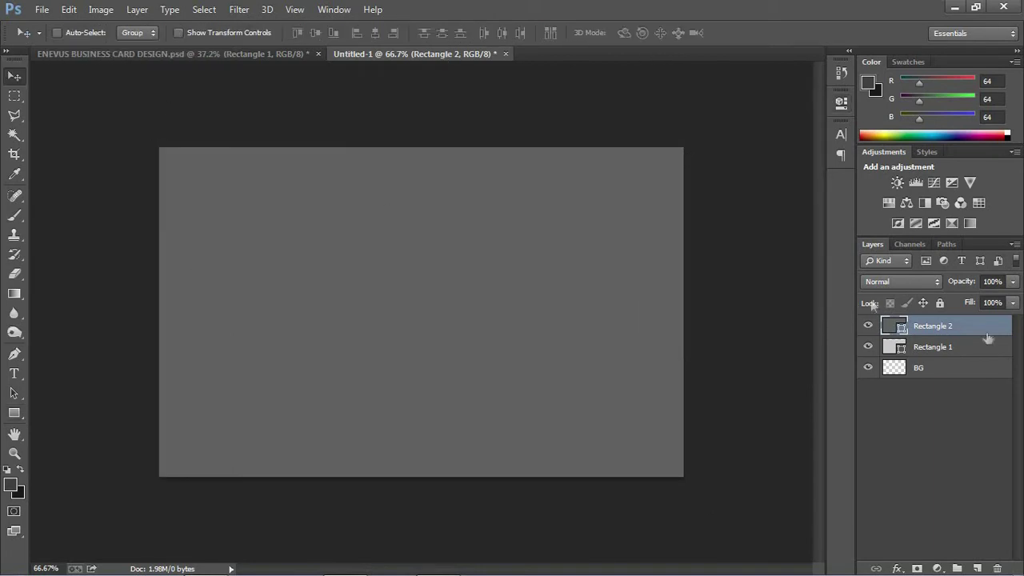
drag(962, 330, 963, 361)
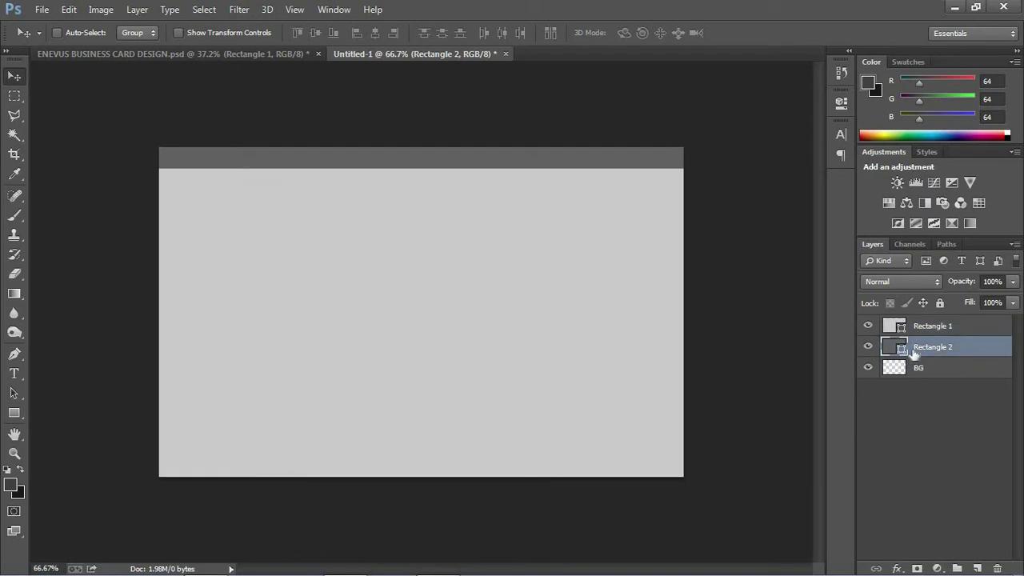
click(101, 10)
click(140, 122)
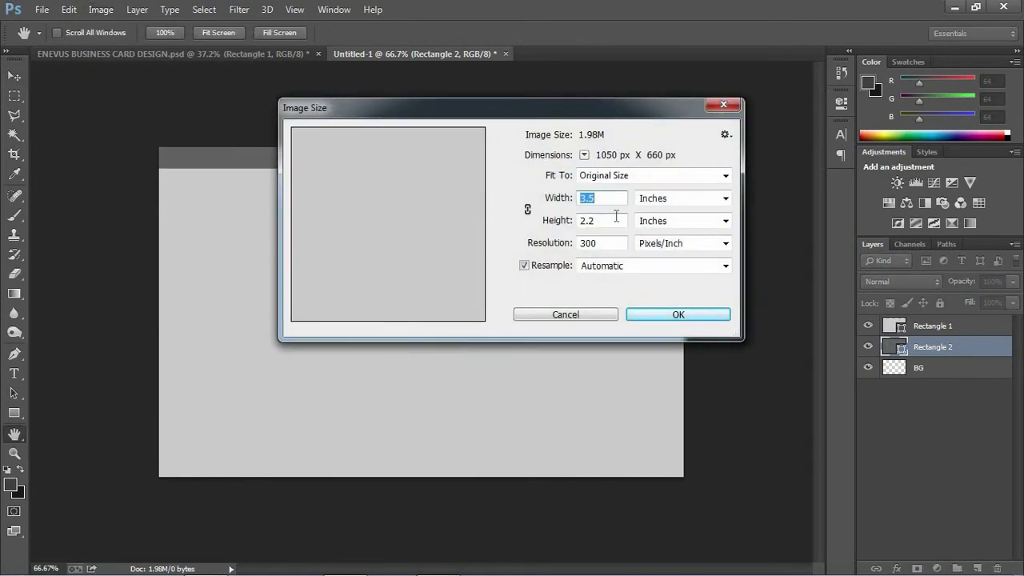
click(566, 315)
key(v)
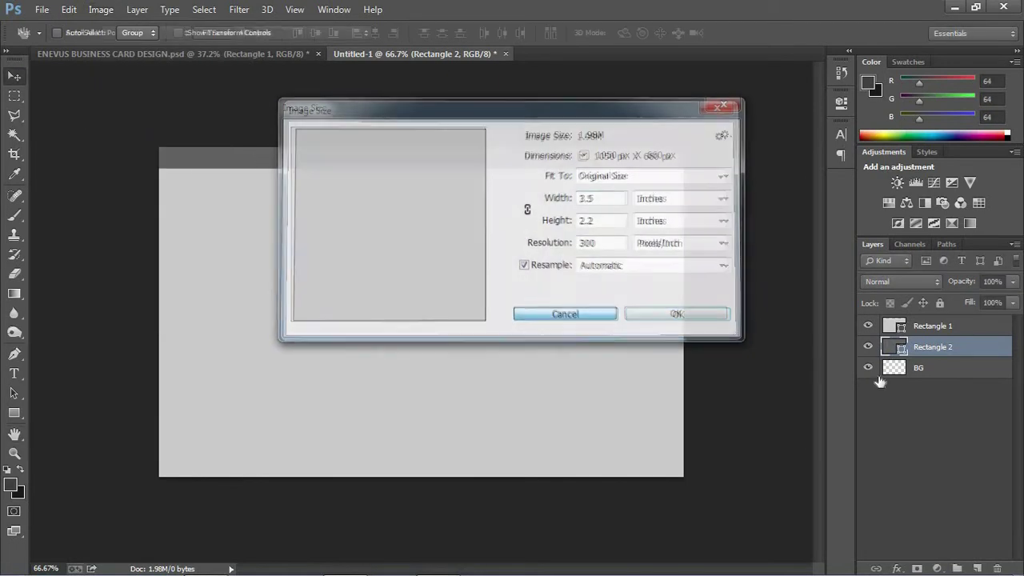
click(919, 368)
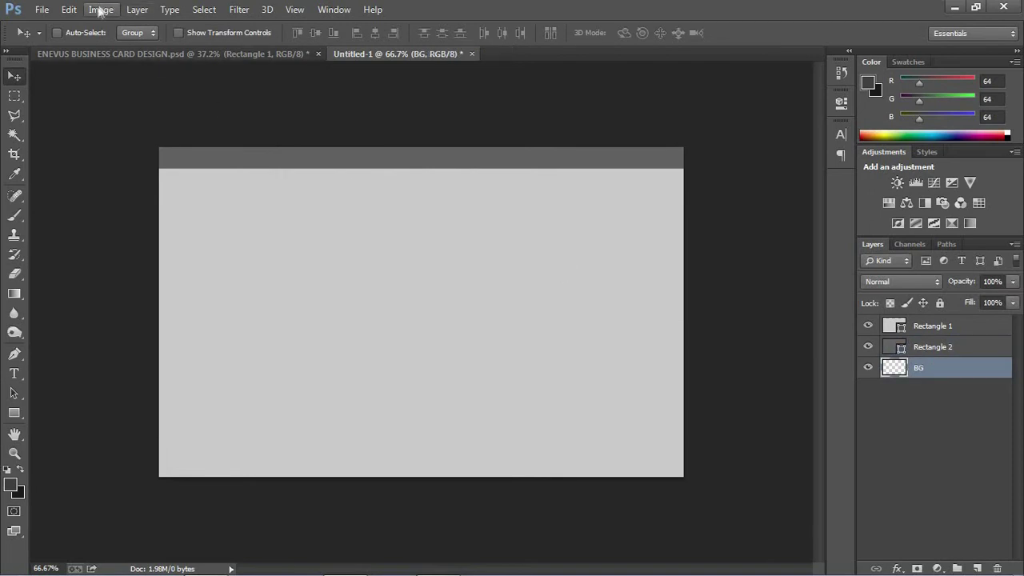
click(101, 8)
click(145, 126)
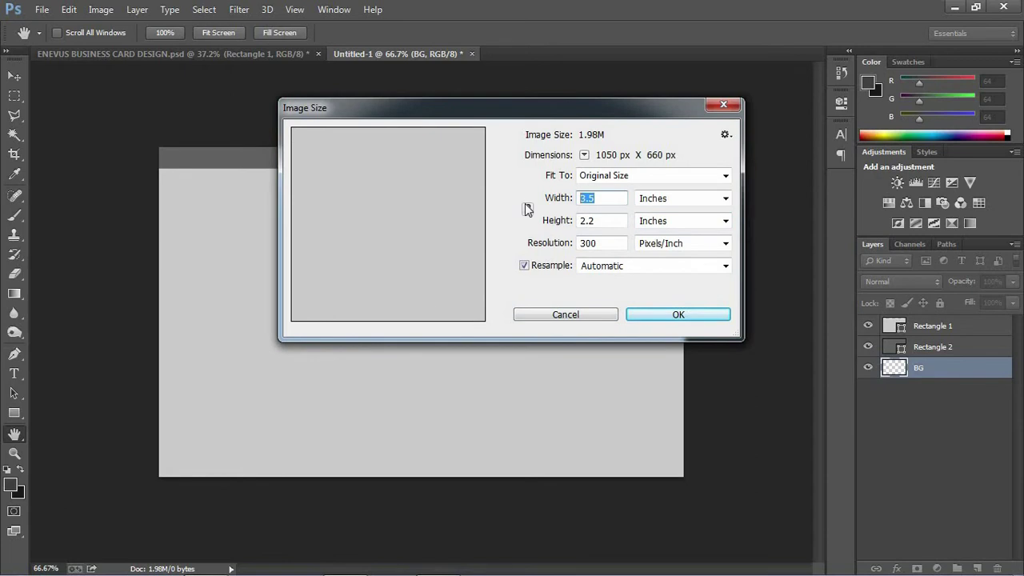
text(6.8)
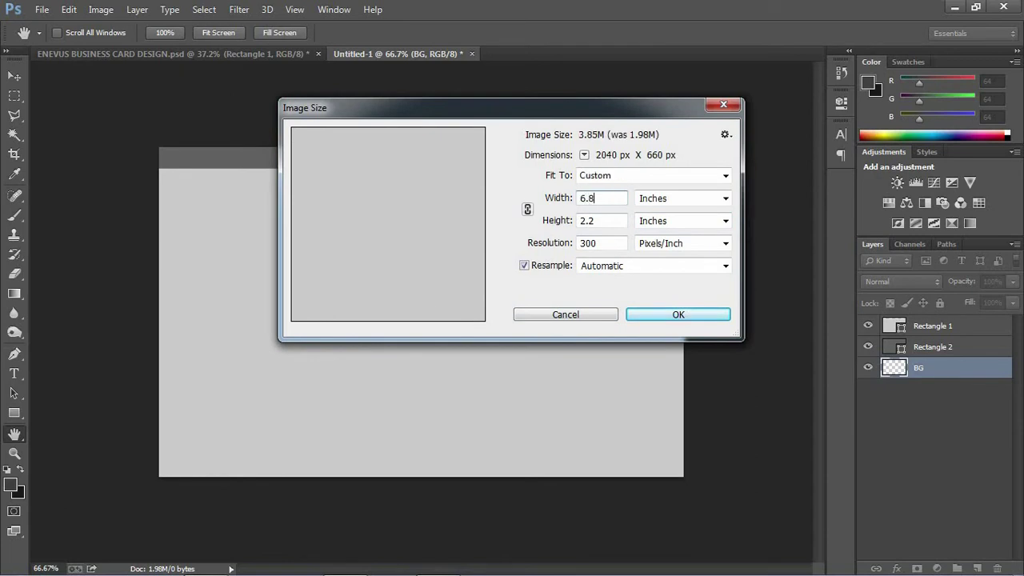
key(Tab)
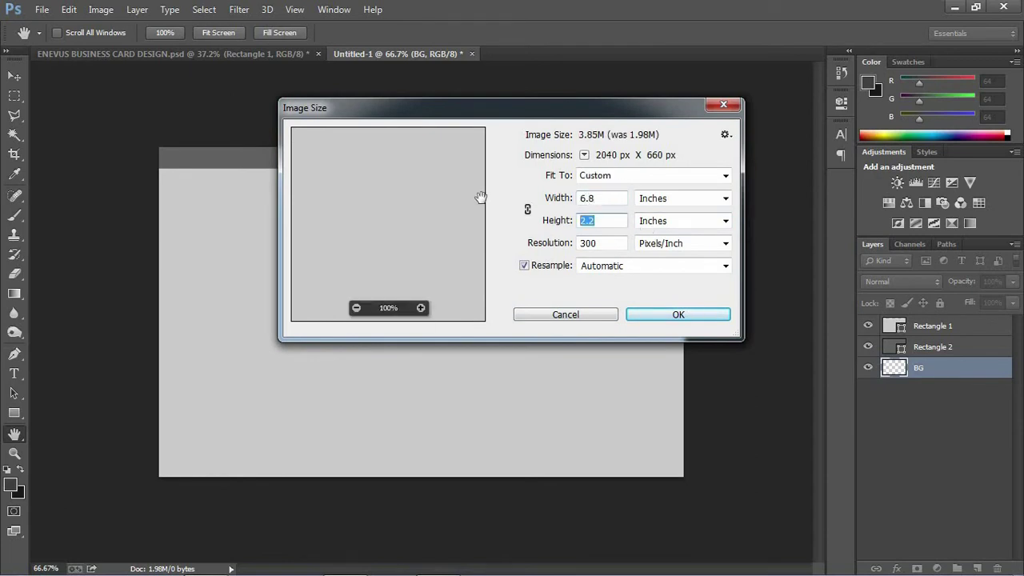
text(6.8)
click(678, 315)
key(v)
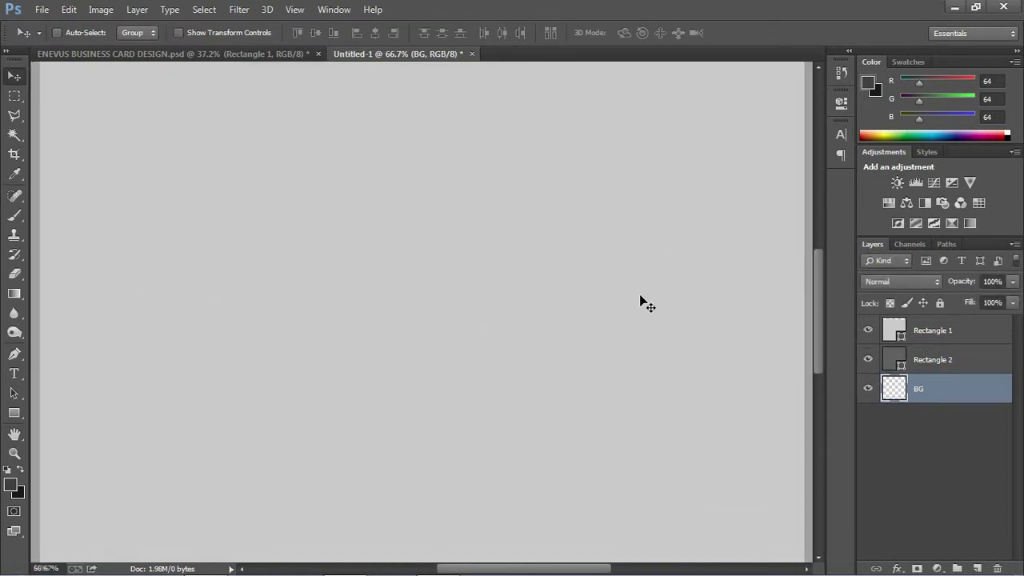
key(ctrl+minus)
key(ctrl+minus)
key(ctrl+minus)
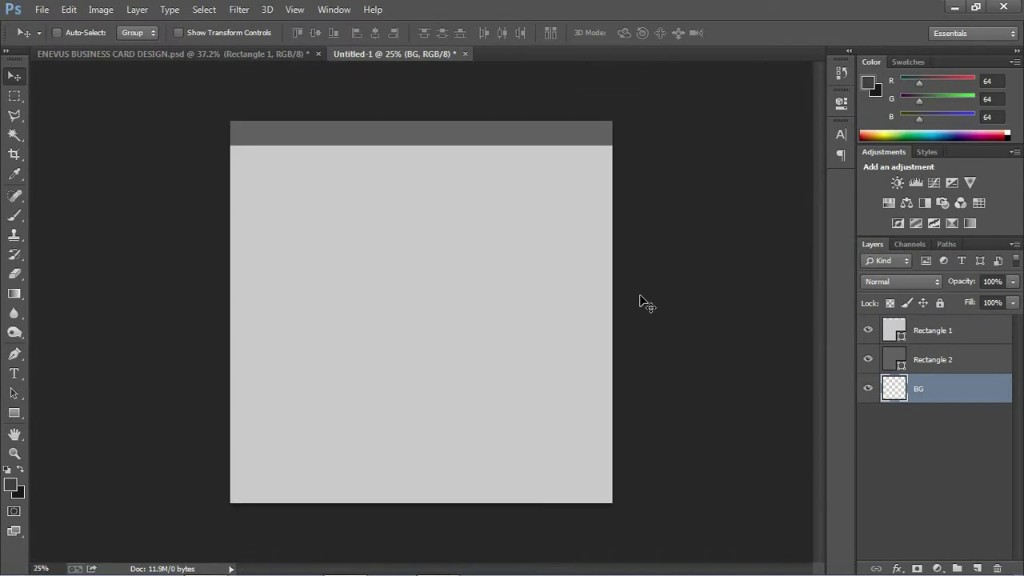
key(ctrl+z)
key(ctrl+0)
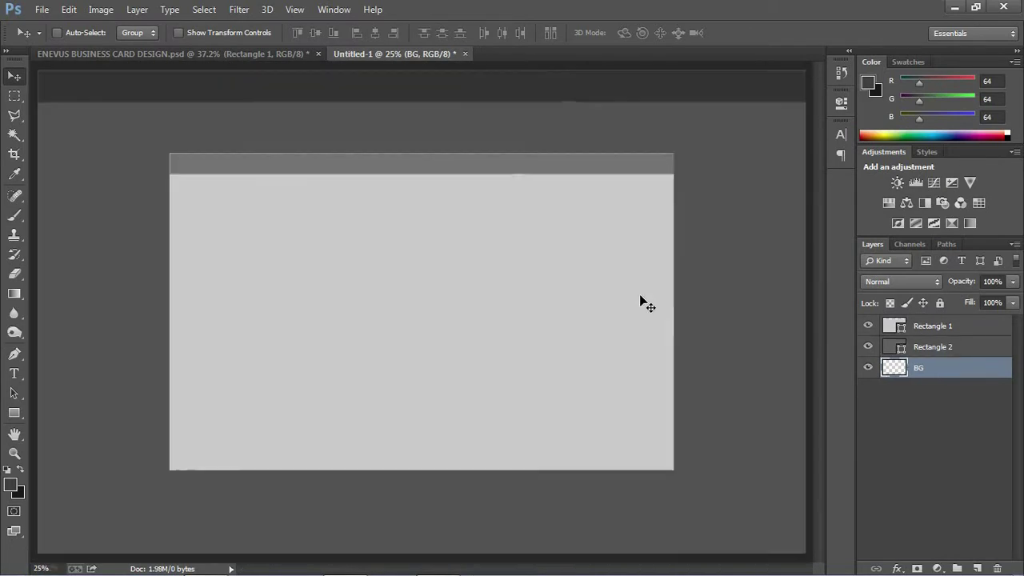
key(ctrl+minus)
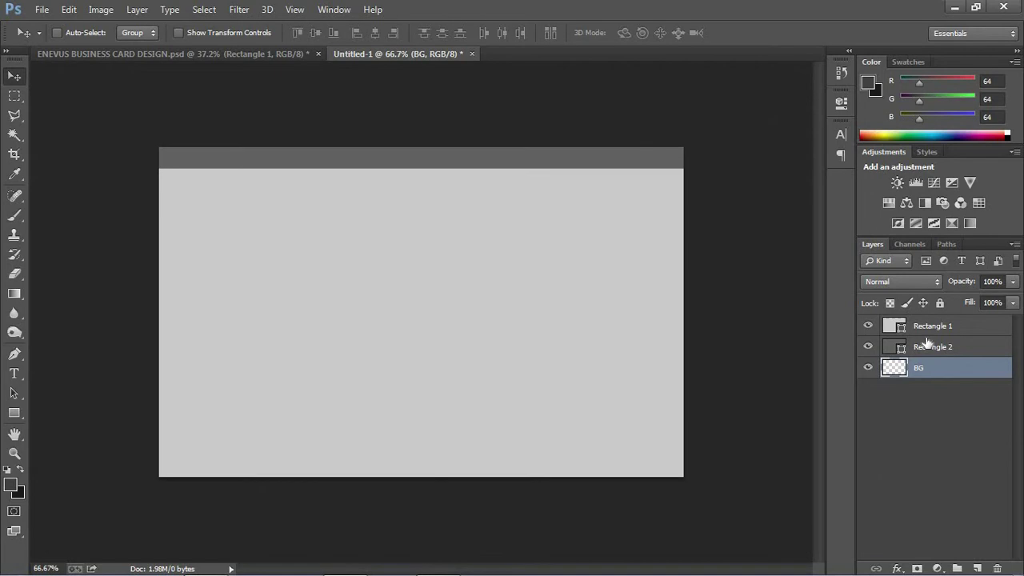
- Change the canvas size to 6.8 × 6.8 inches and zoom out to see it all
click(101, 9)
click(120, 132)
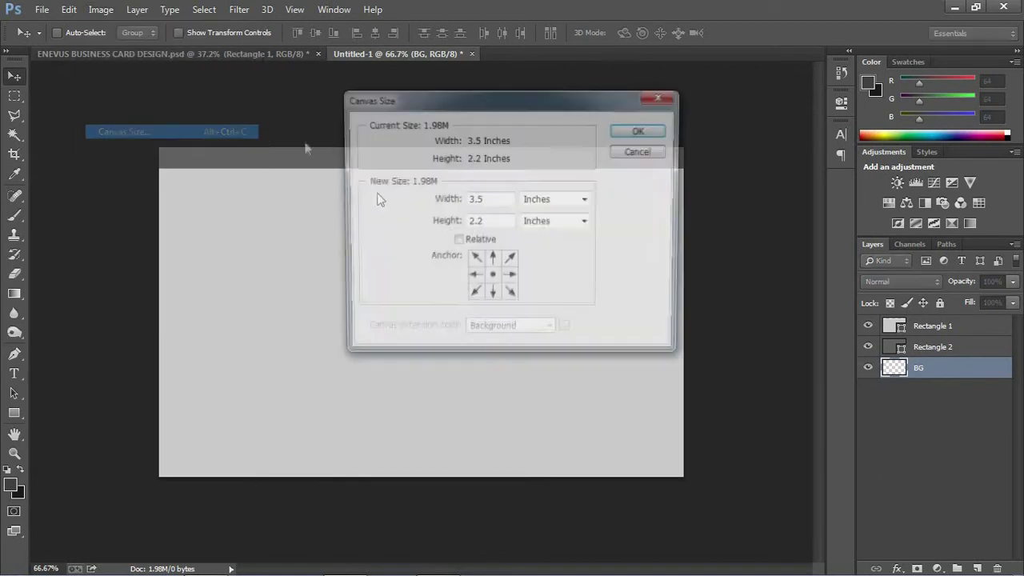
text(6.8)
key(Tab)
text(6.)
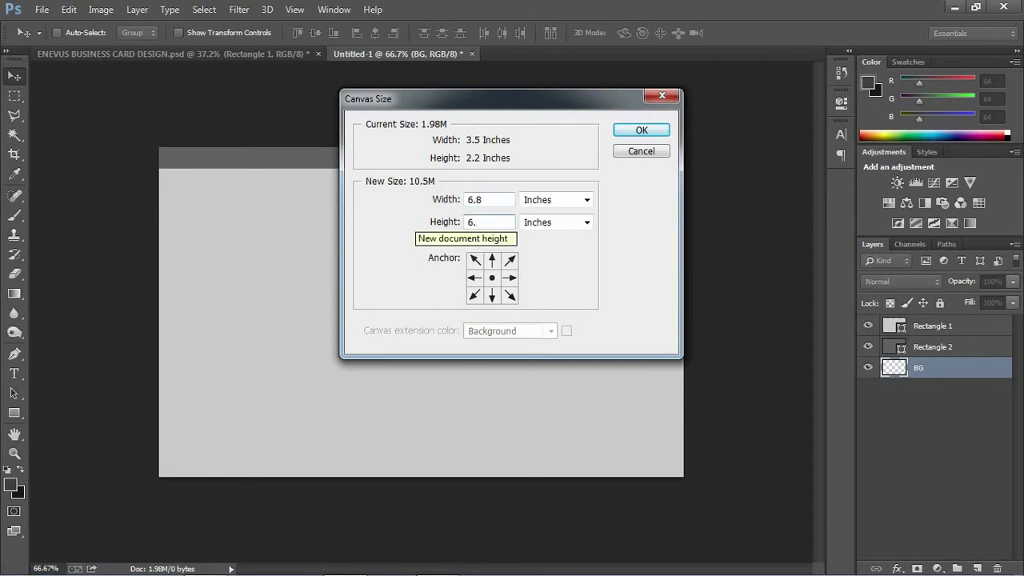
text(8)
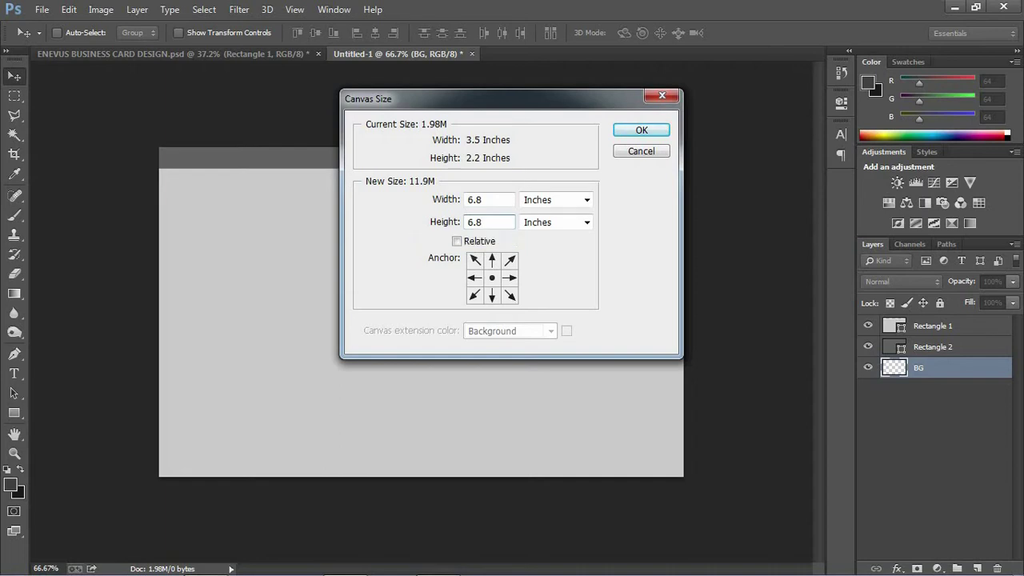
key(Return)
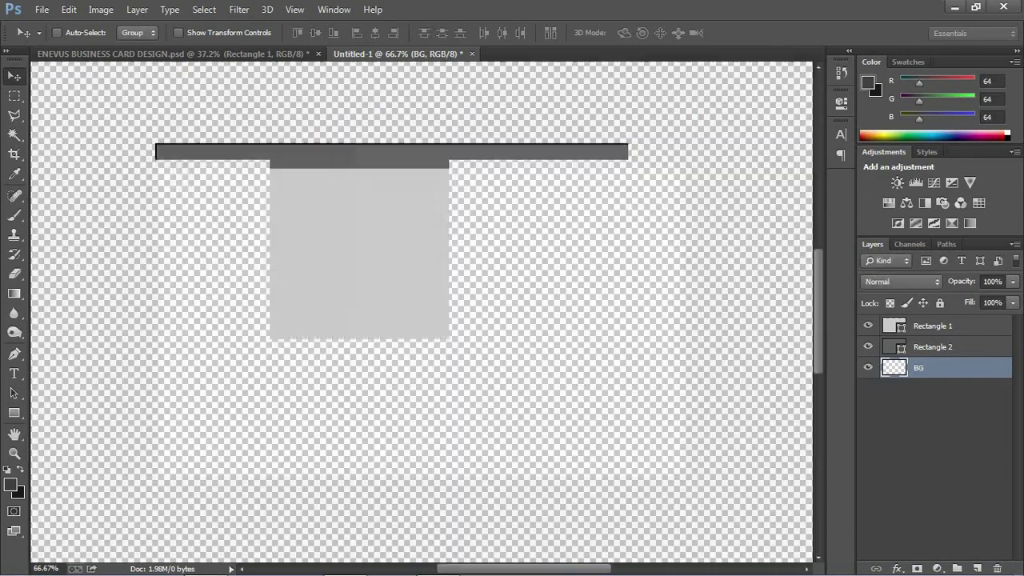
key(ctrl+minus)
key(ctrl+minus)
key(ctrl+minus)
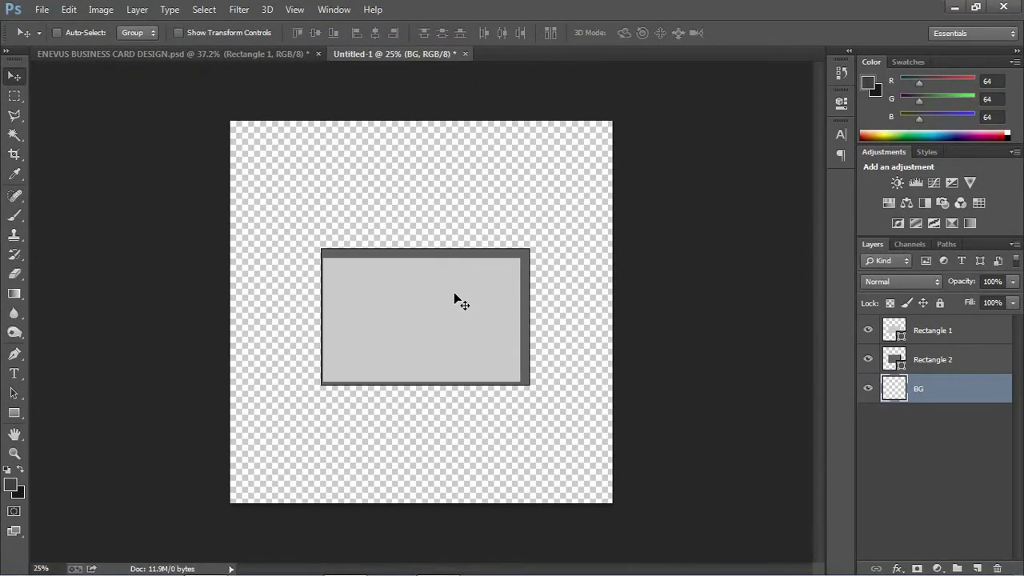
- Stretch dark grey Rectangle 2 over the whole canvas, then move light Rectangle 1 upward
click(912, 363)
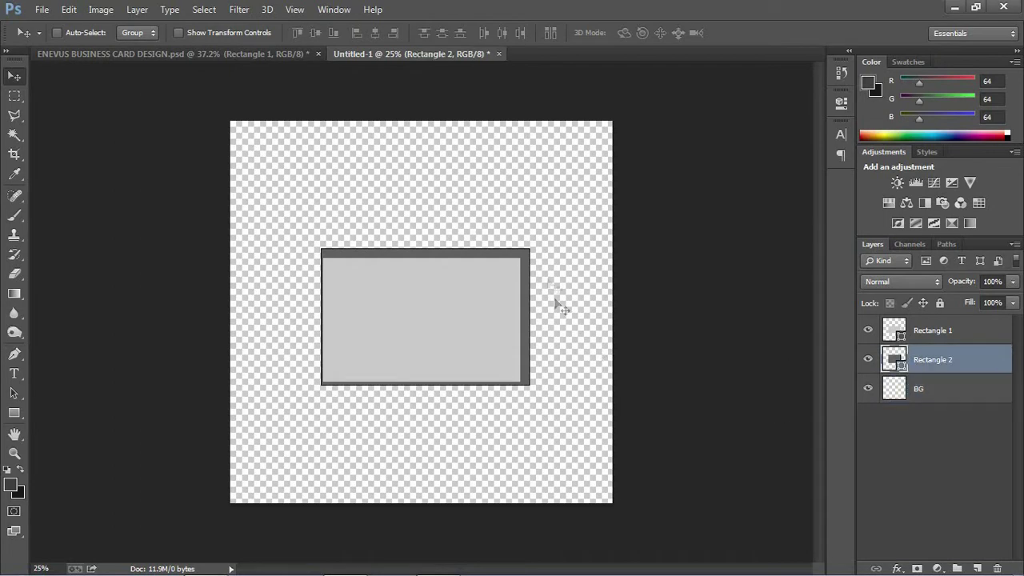
click(179, 33)
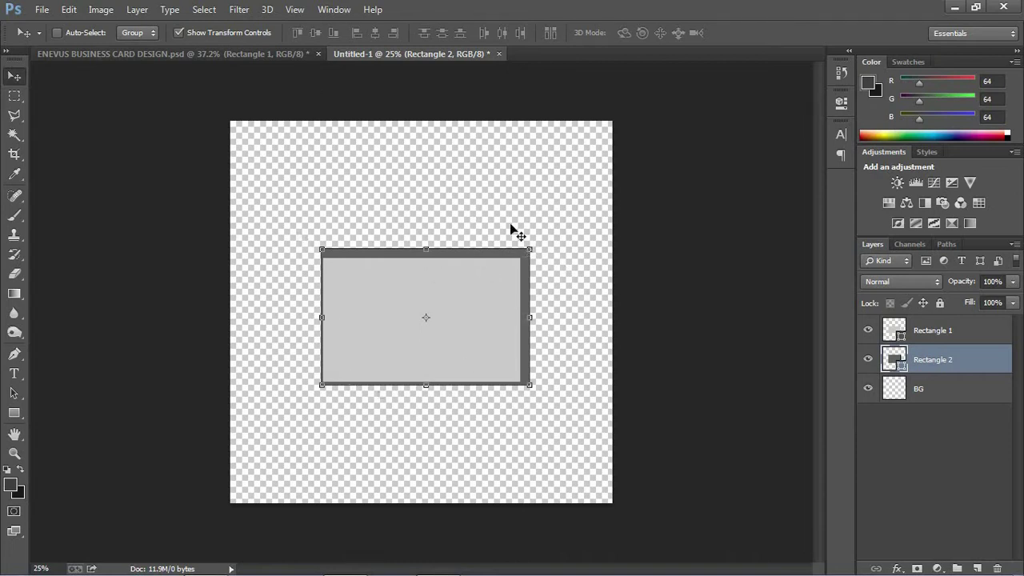
drag(528, 250, 620, 115)
drag(325, 250, 220, 232)
drag(418, 384, 418, 519)
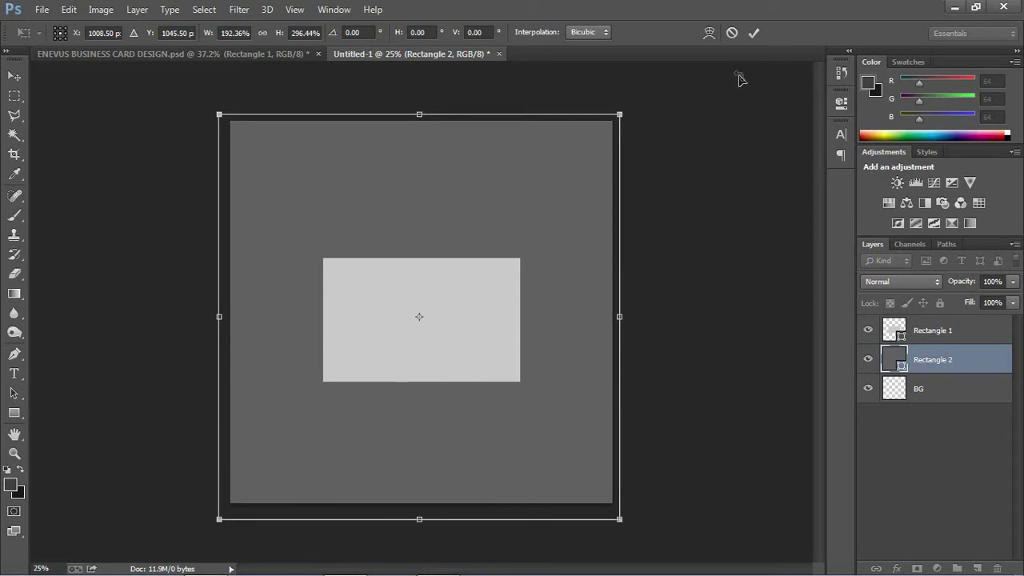
click(754, 33)
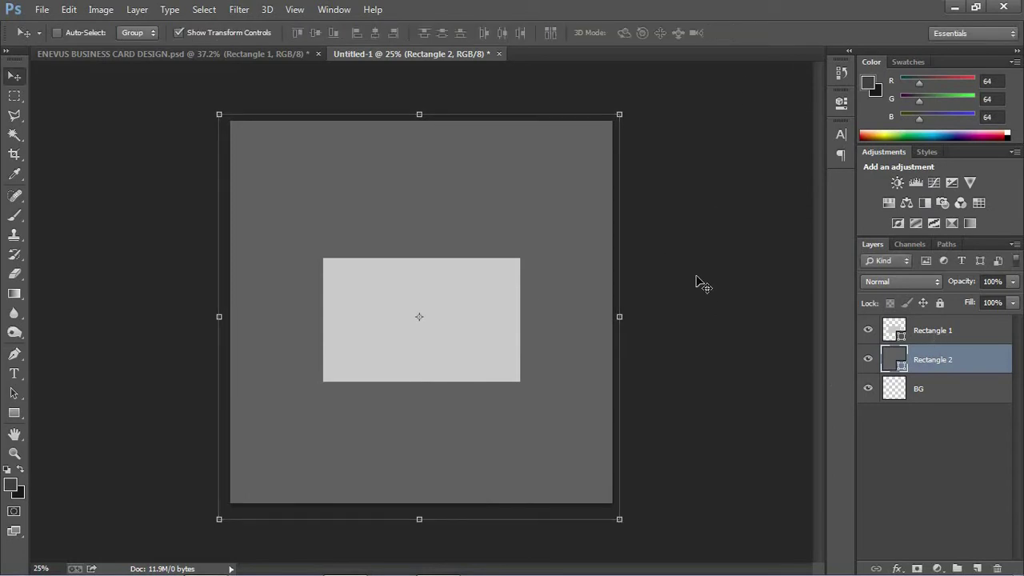
click(934, 340)
drag(468, 341, 469, 259)
- Rename the Rectangle 1 layer to FONT SIZE and reselect it
double_click(937, 335)
text(FONT)
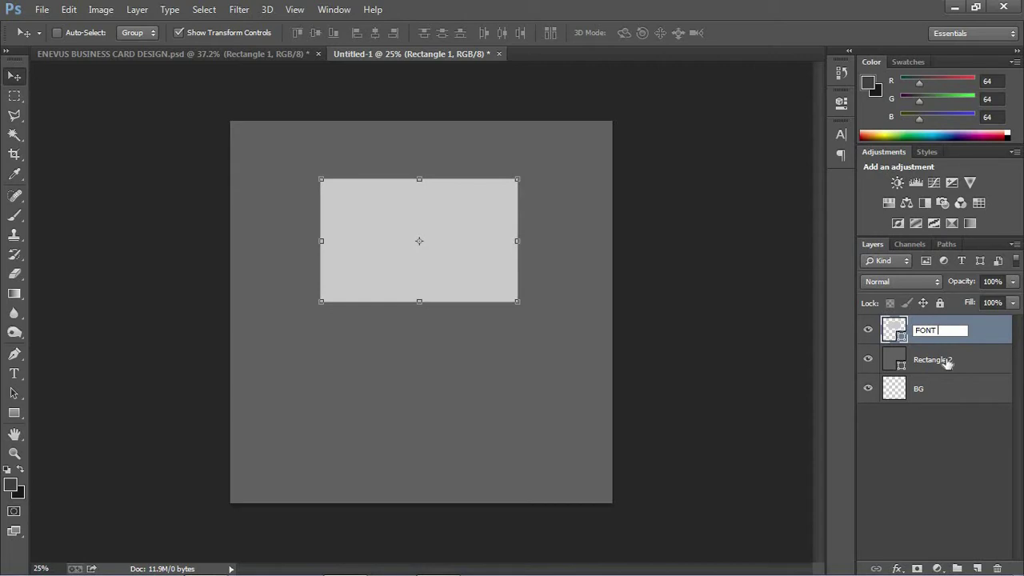
text( SIZE)
key(Return)
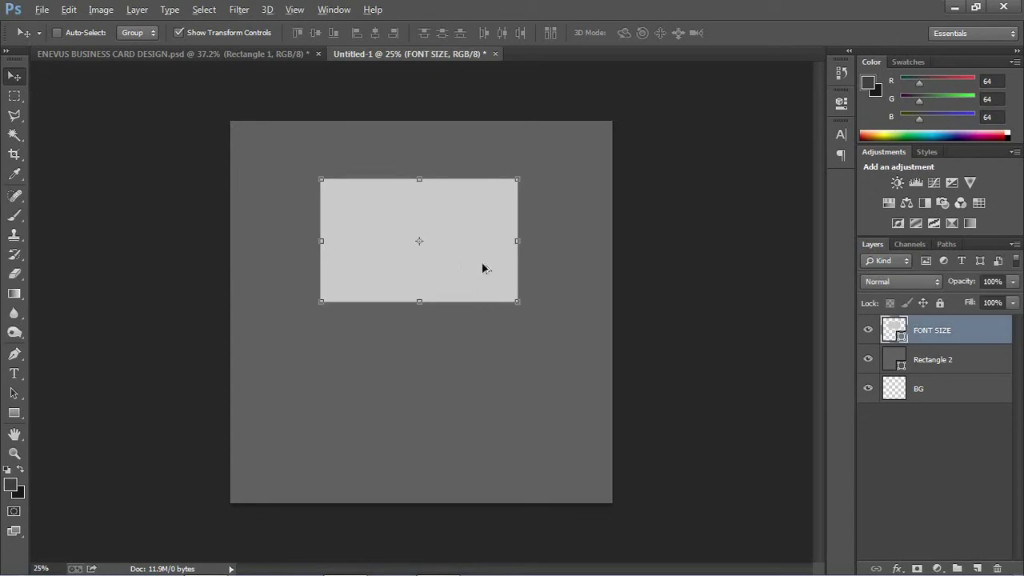
key(alt)
shift+click(926, 361)
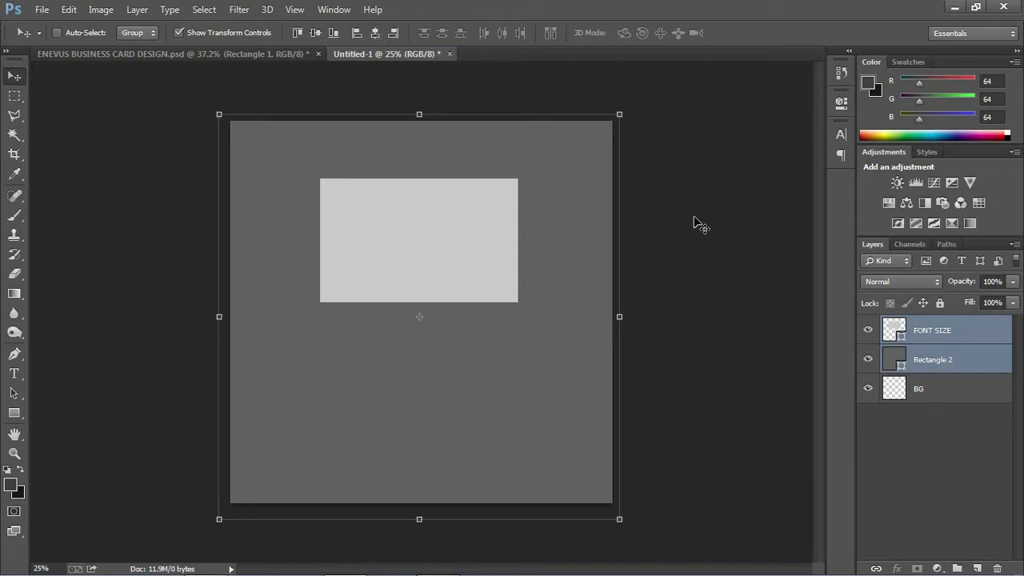
click(967, 438)
click(918, 331)
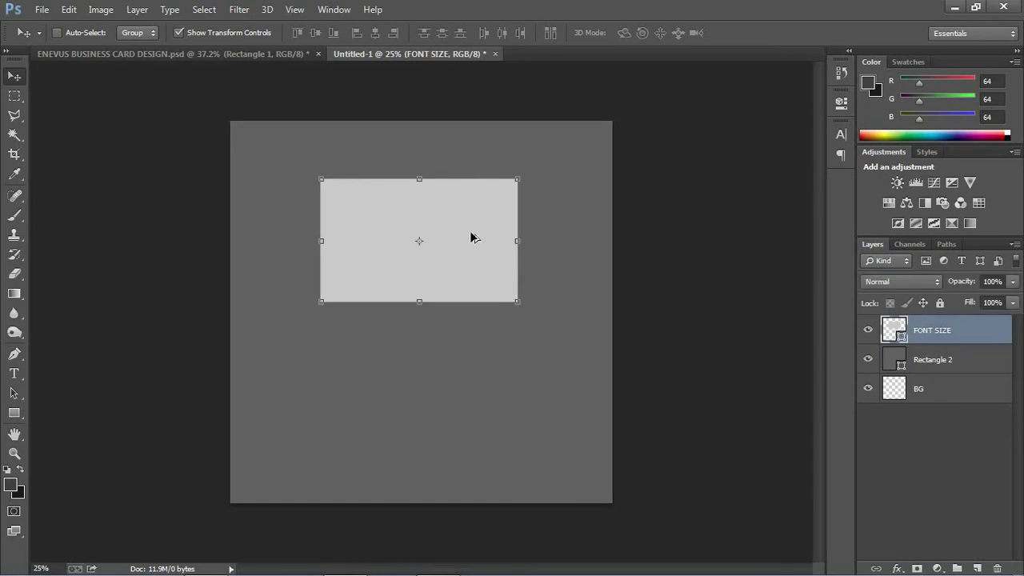
- Duplicate the card shape below the original and move the copy layer beneath FONT SIZE
drag(472, 237, 469, 374)
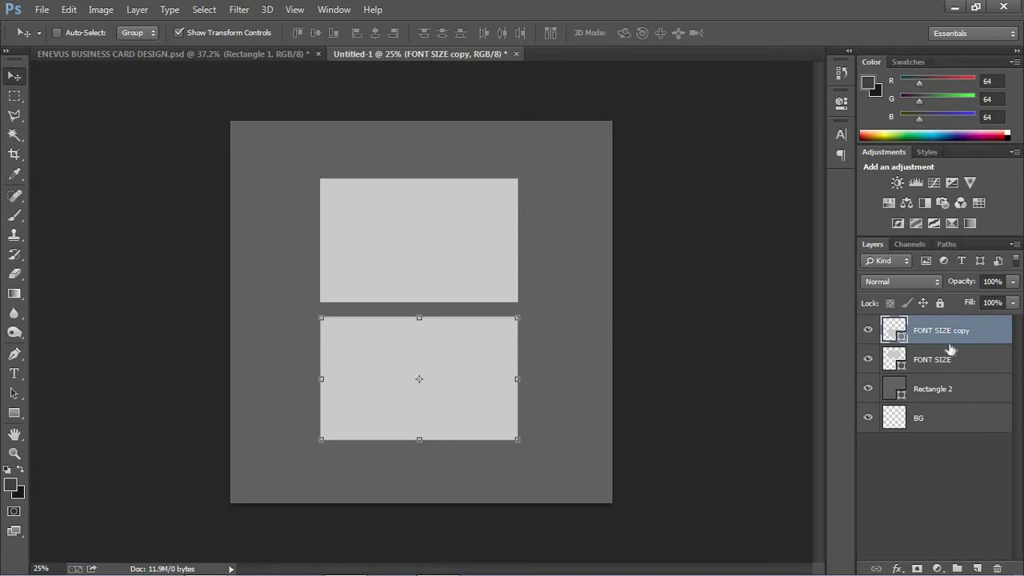
mouse_move(944, 340)
mouse_down()
mouse_move(940, 371)
mouse_move(943, 340)
mouse_up()
drag(935, 331, 927, 374)
- Name the copy BACK SIZE and nudge it two steps lower
double_click(935, 361)
text(BA)
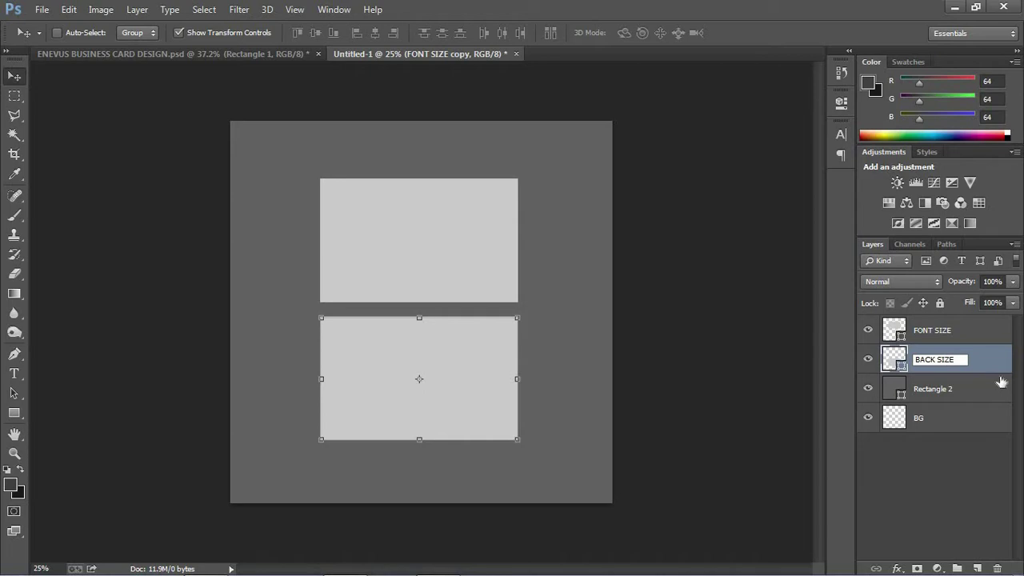
text(CK SIZE)
click(983, 456)
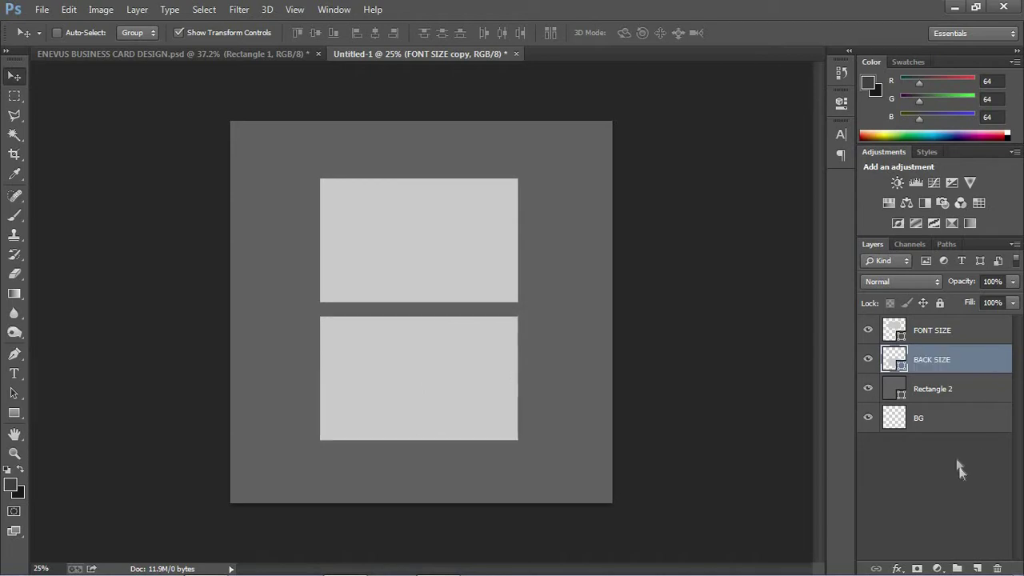
click(931, 364)
key(Down)
key(Down)
key(Down)
key(Down)
key(Down)
key(Down)
key(Down)
key(Down)
key(Down)
key(Down)
key(Down)
key(Down)
key(Down)
key(Down)
key(Down)
key(Down)
key(Down)
key(Down)
key(Down)
key(Down)
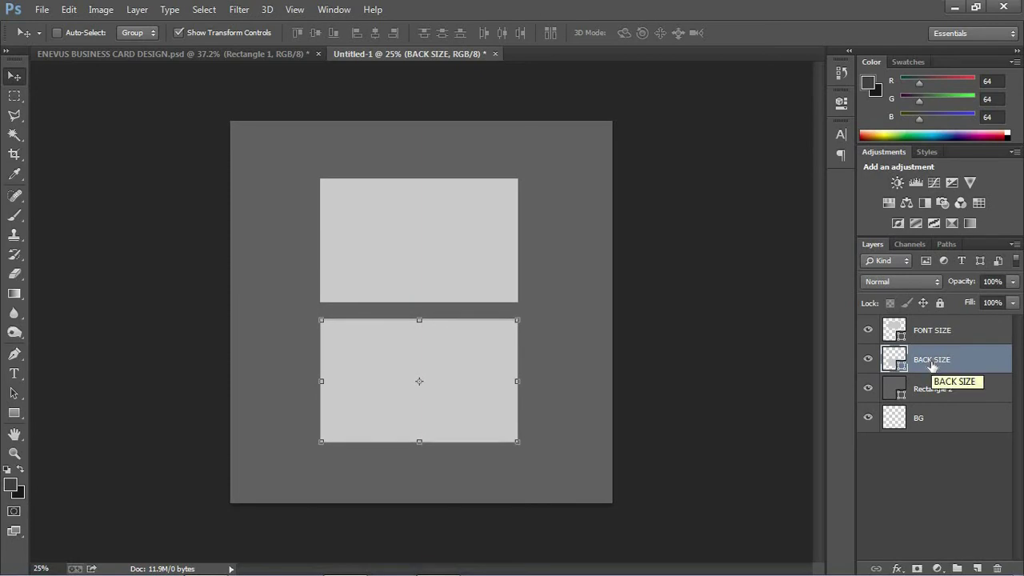
key(Down)
key(Down)
key(Down)
key(Down)
key(Down)
key(Down)
key(Down)
key(Down)
key(Down)
key(Down)
key(Down)
key(Down)
key(Down)
key(Down)
key(Down)
key(Down)
key(Down)
key(Down)
key(Down)
key(Down)
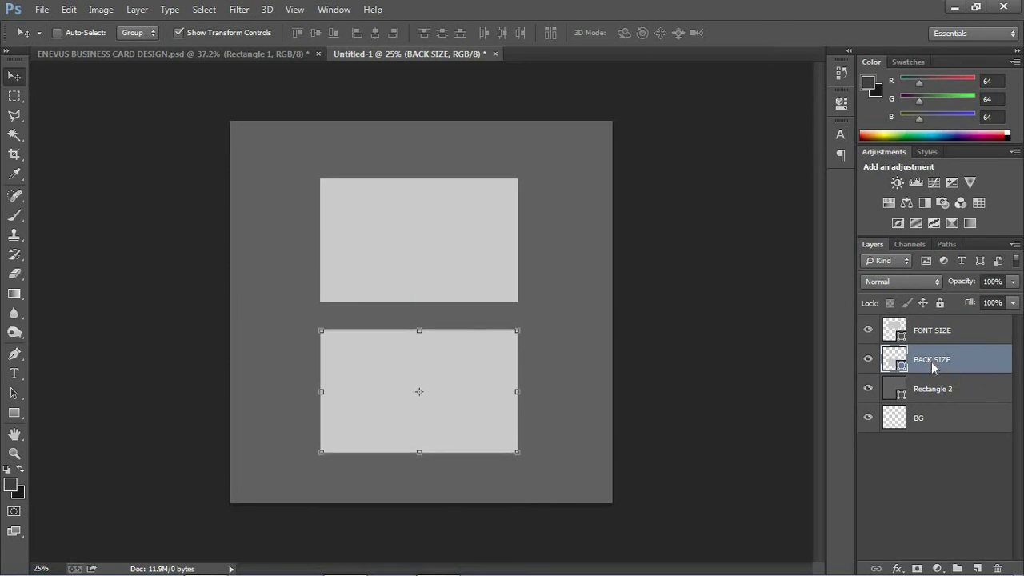
click(920, 476)
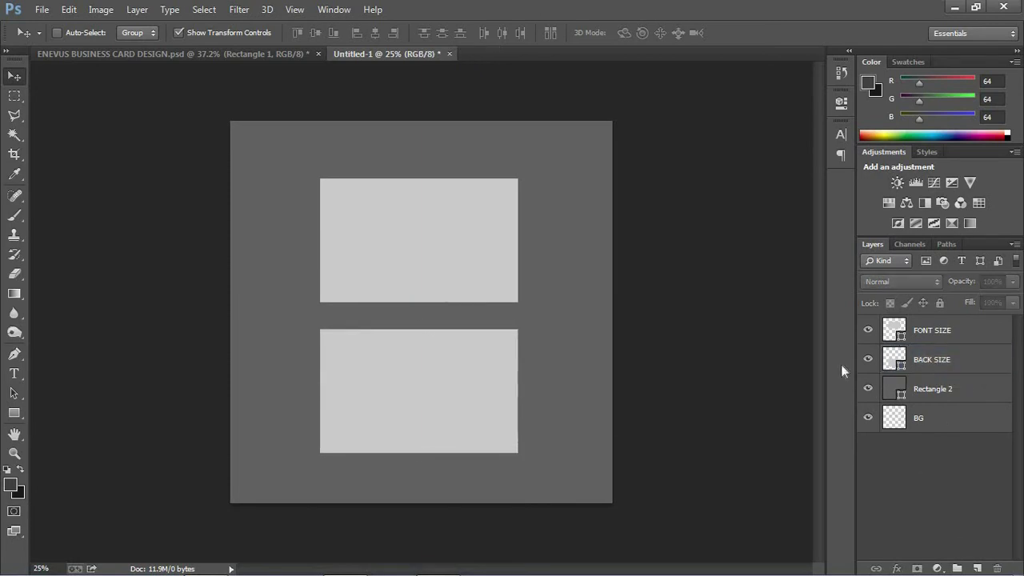
scroll(724, 340, up, 2)
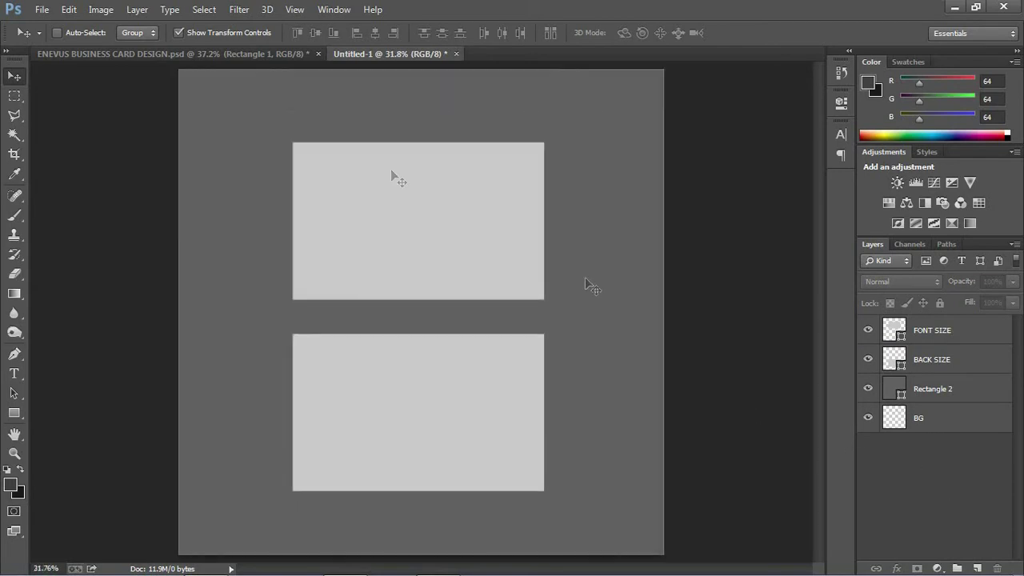
click(173, 53)
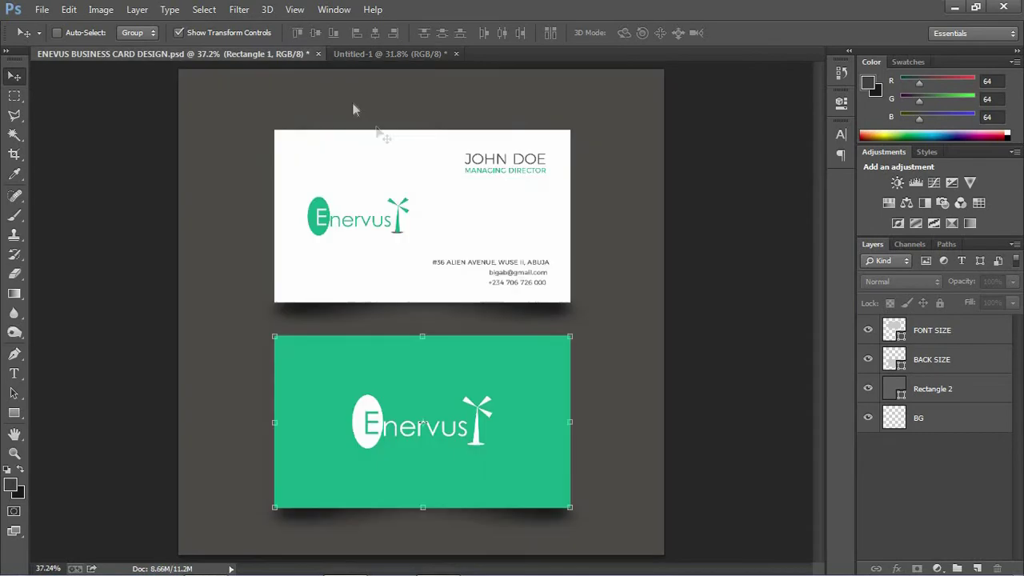
click(419, 55)
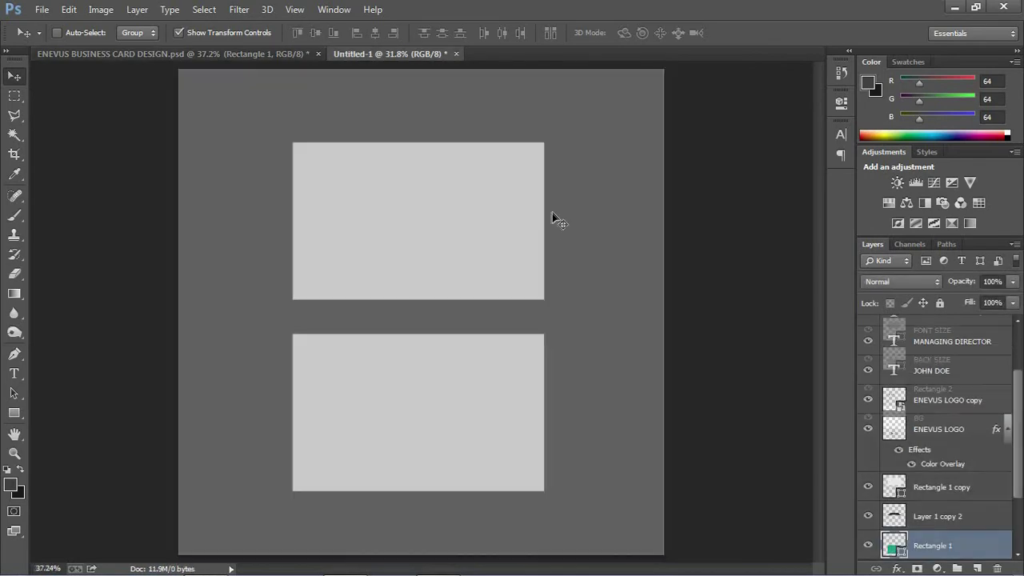
click(893, 331)
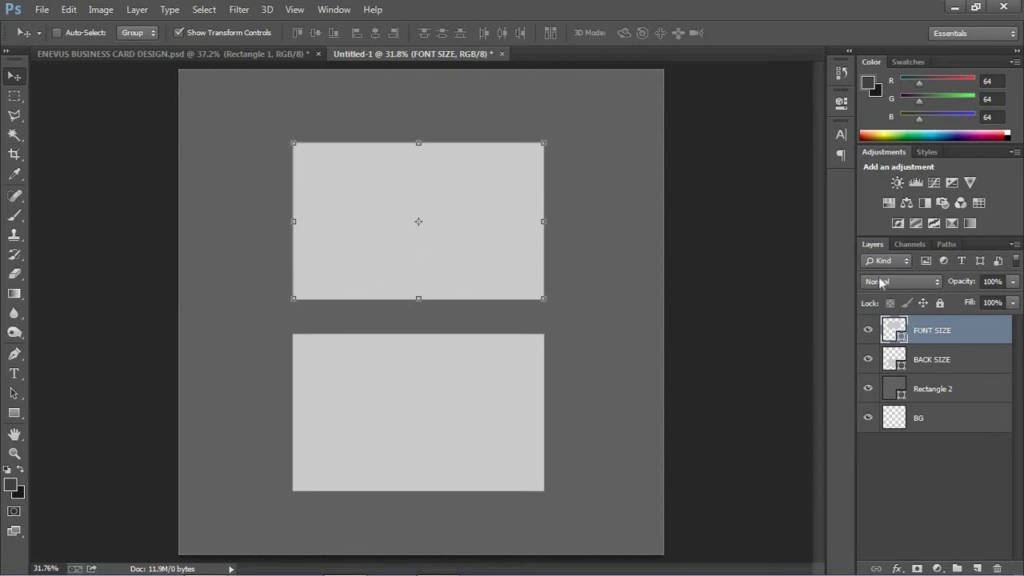
- Set the foreground colour to white (ffffff)
click(842, 104)
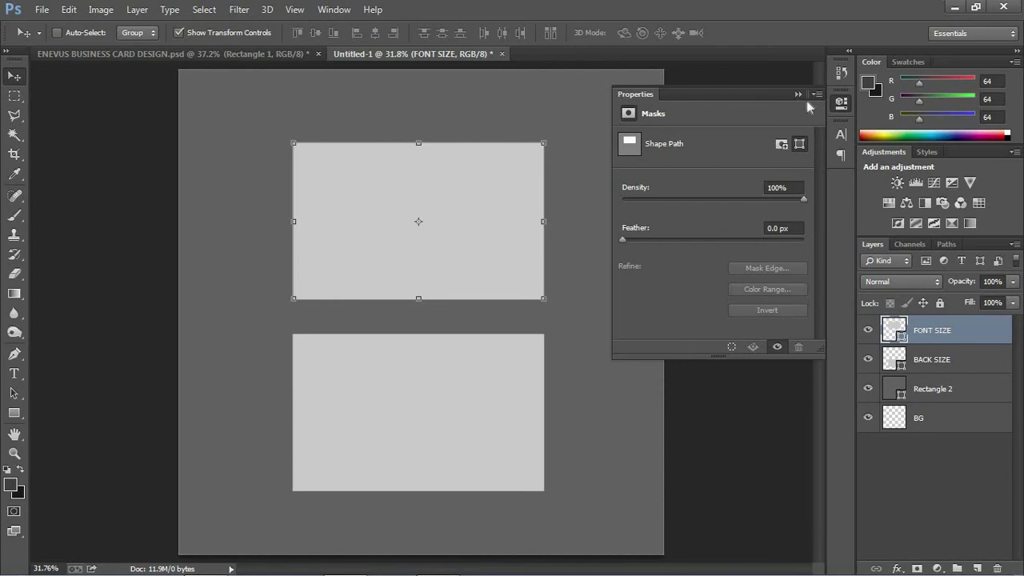
click(798, 94)
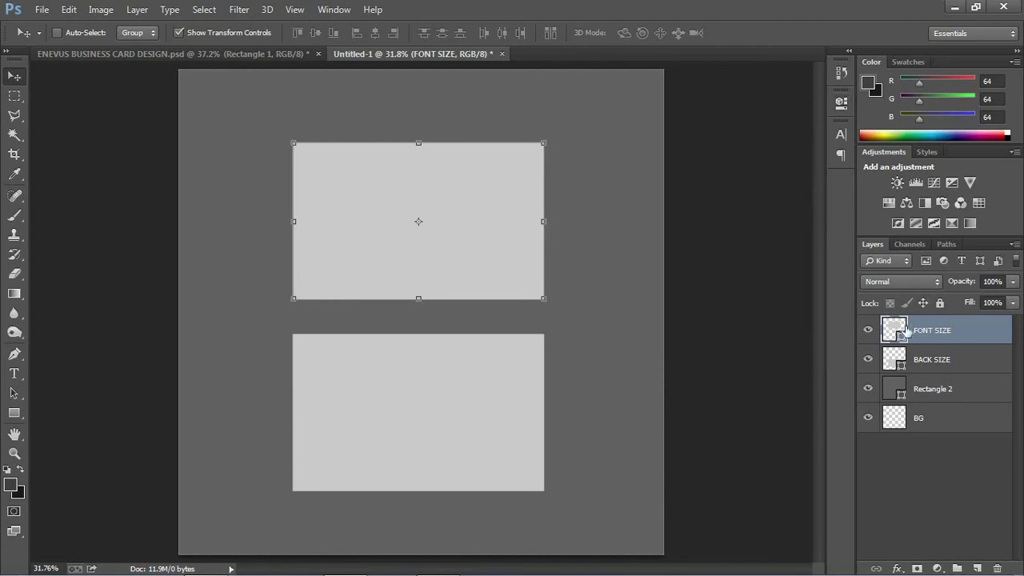
click(869, 85)
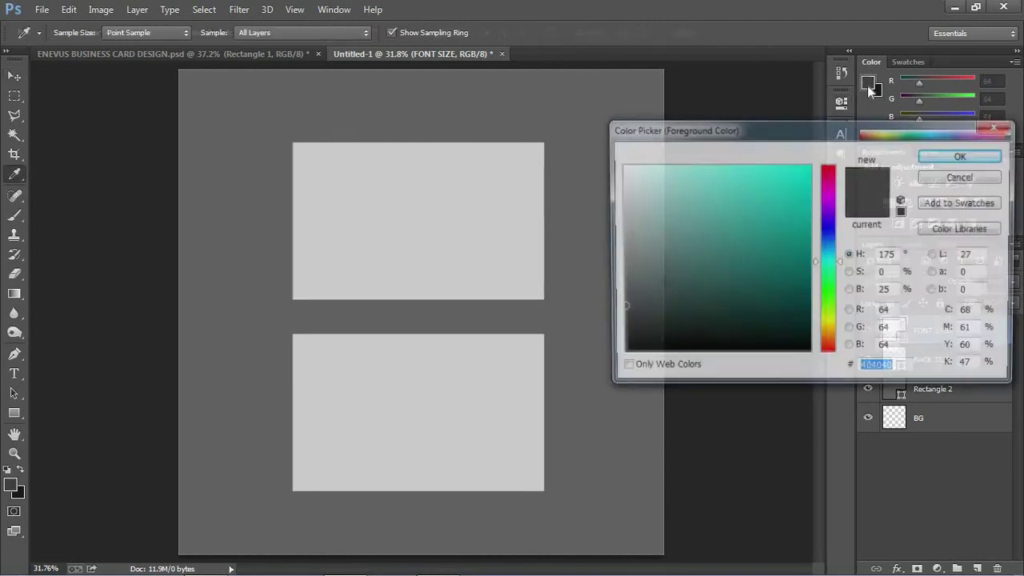
drag(637, 237, 610, 149)
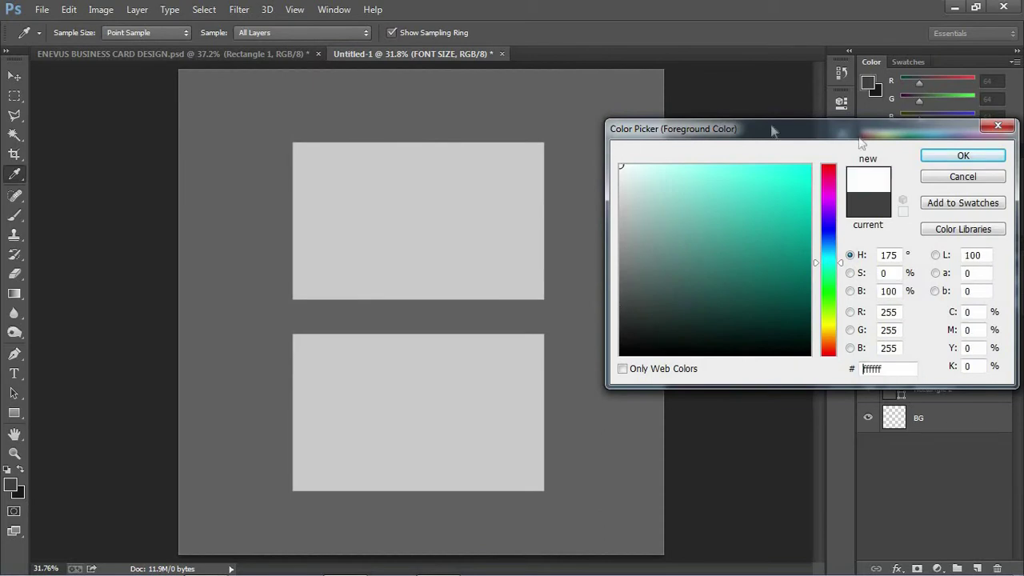
click(934, 157)
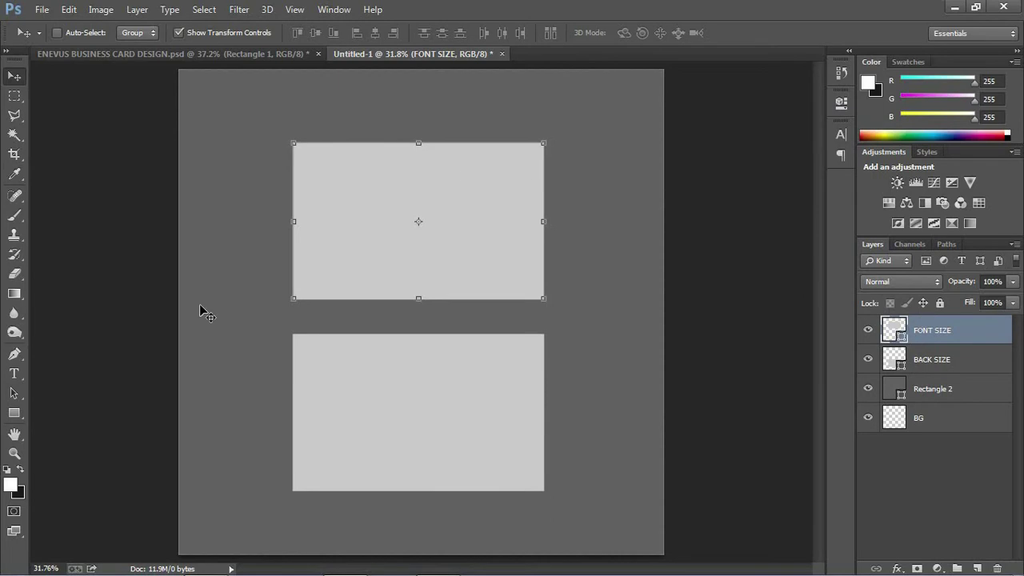
- Fill the FONT SIZE front card shape with white, then deselect it
click(12, 414)
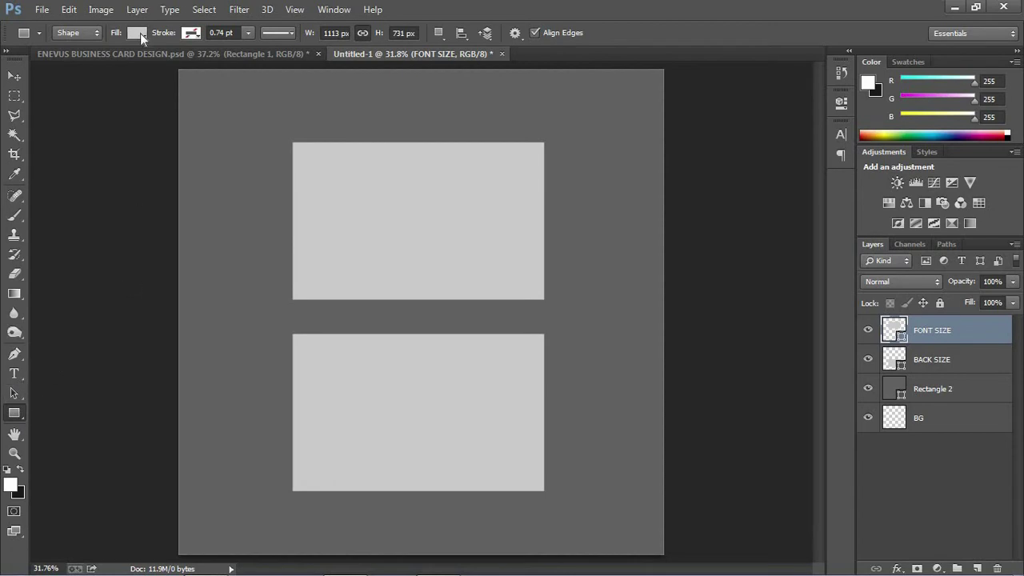
click(138, 33)
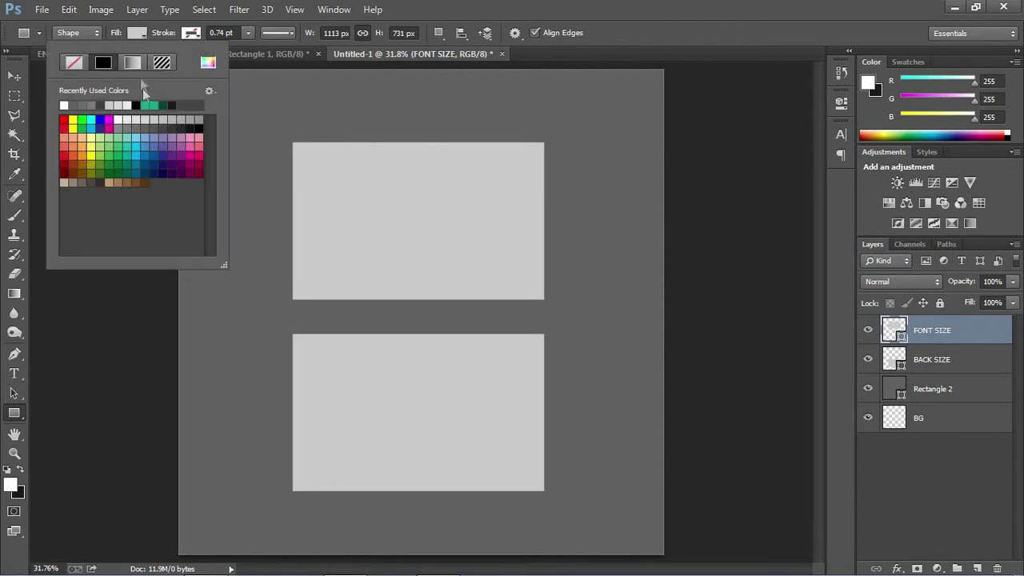
click(67, 104)
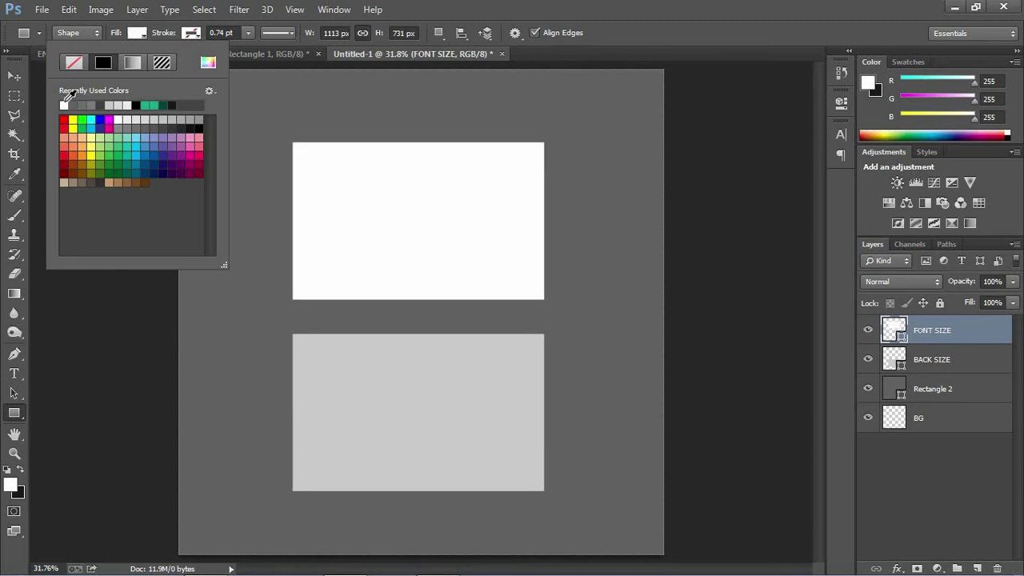
click(208, 63)
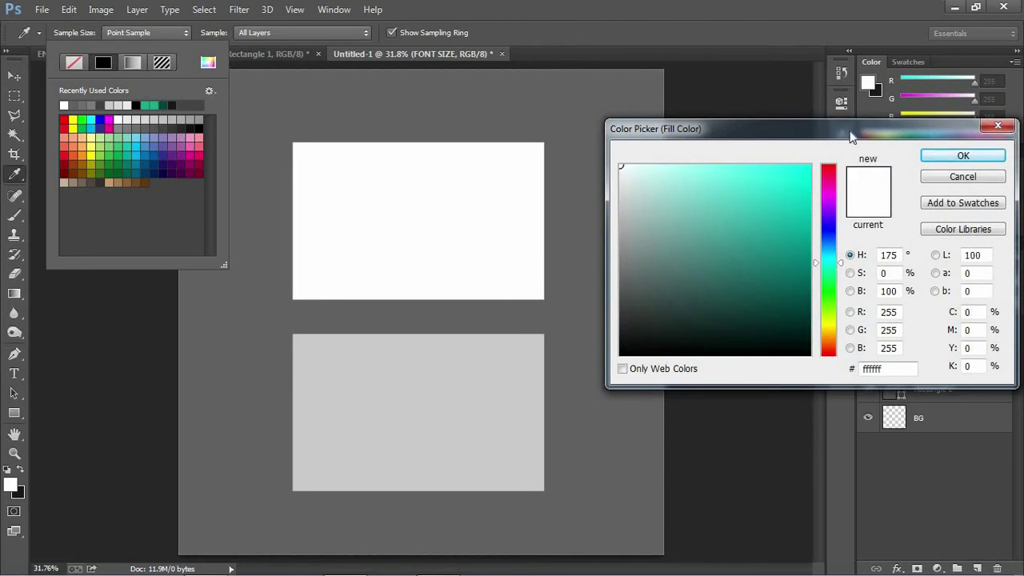
click(962, 155)
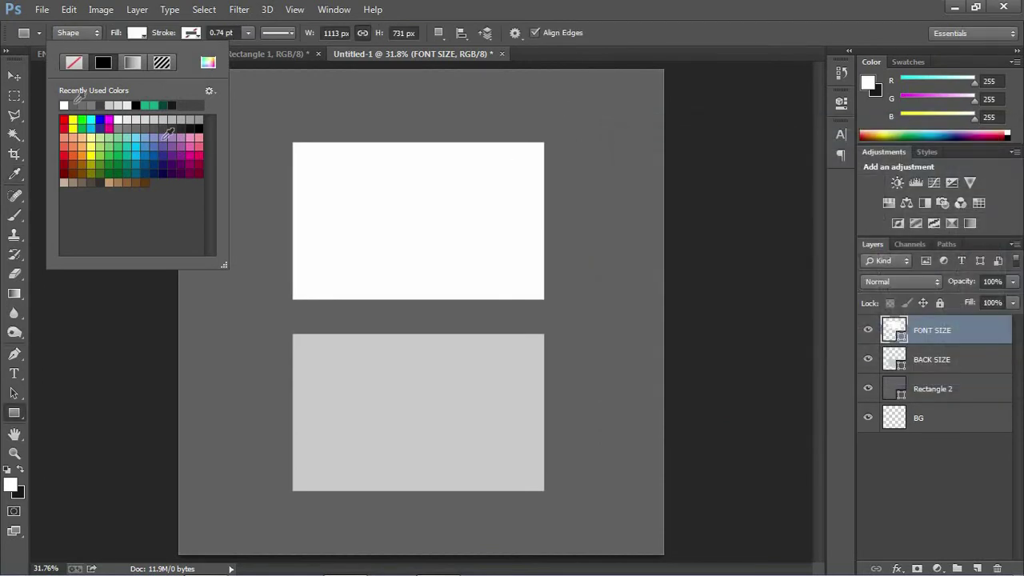
click(15, 77)
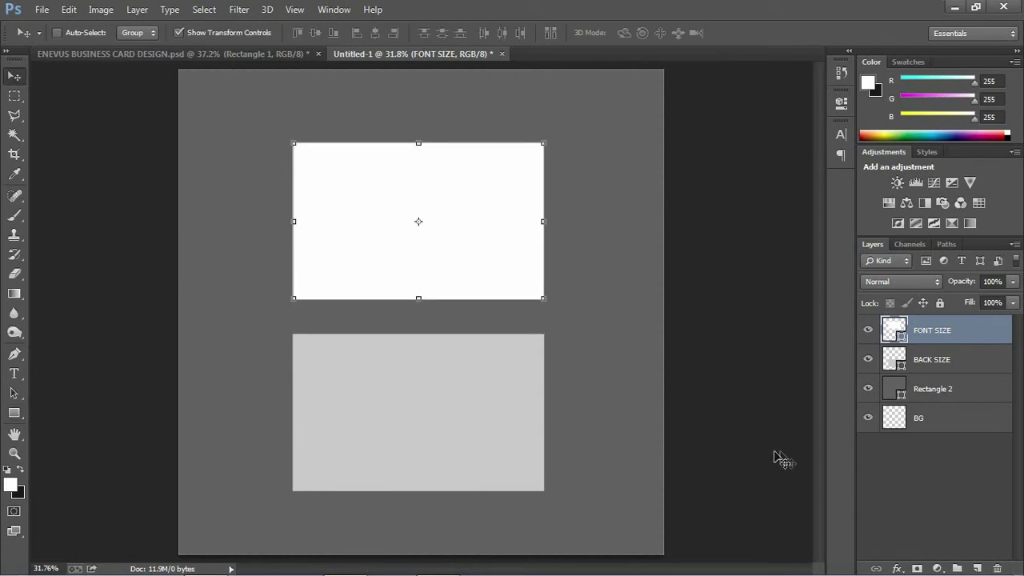
click(640, 373)
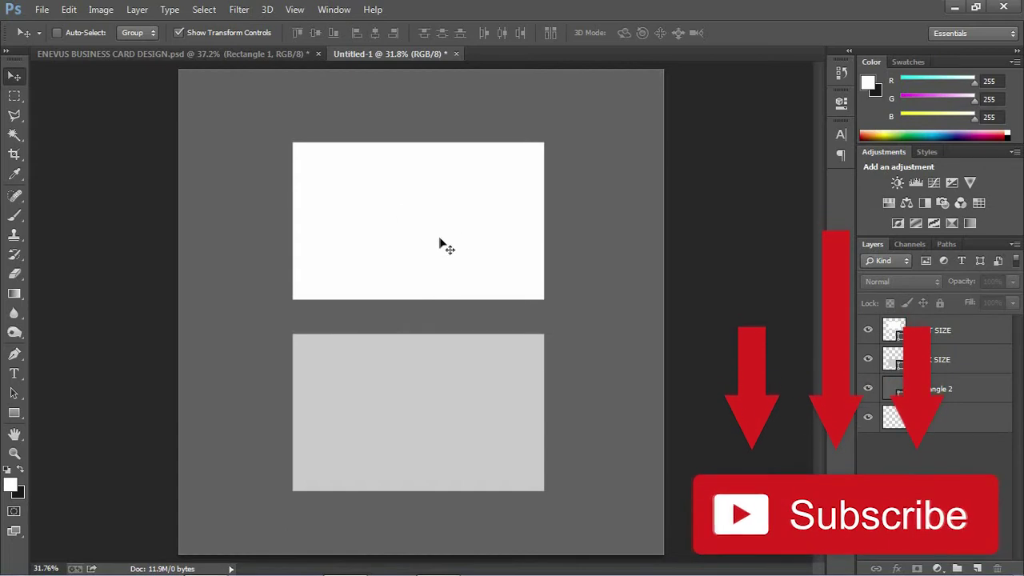
- In CorelDRAW, marquee-select all three parts of the Enervus logo
click(442, 562)
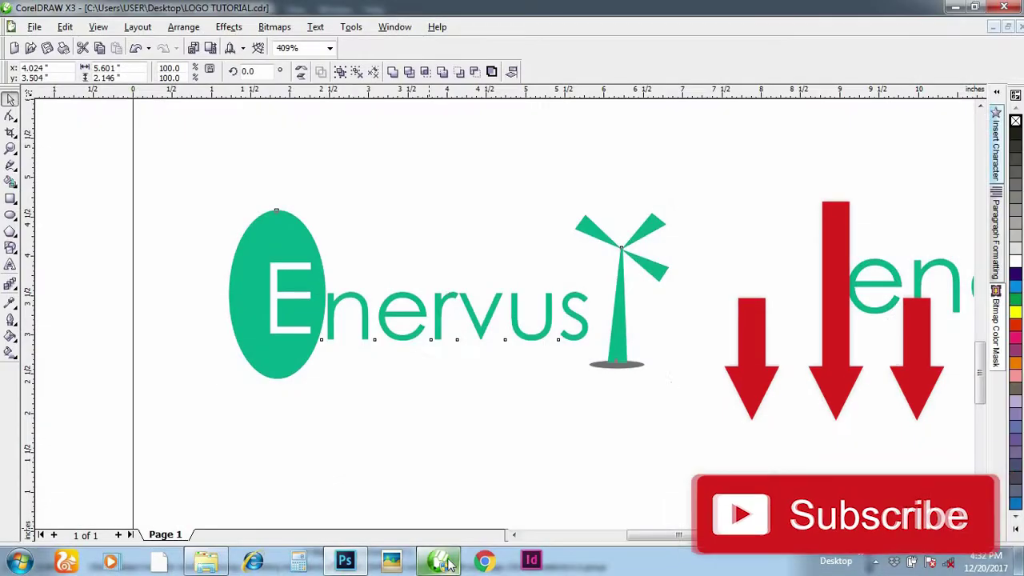
click(380, 213)
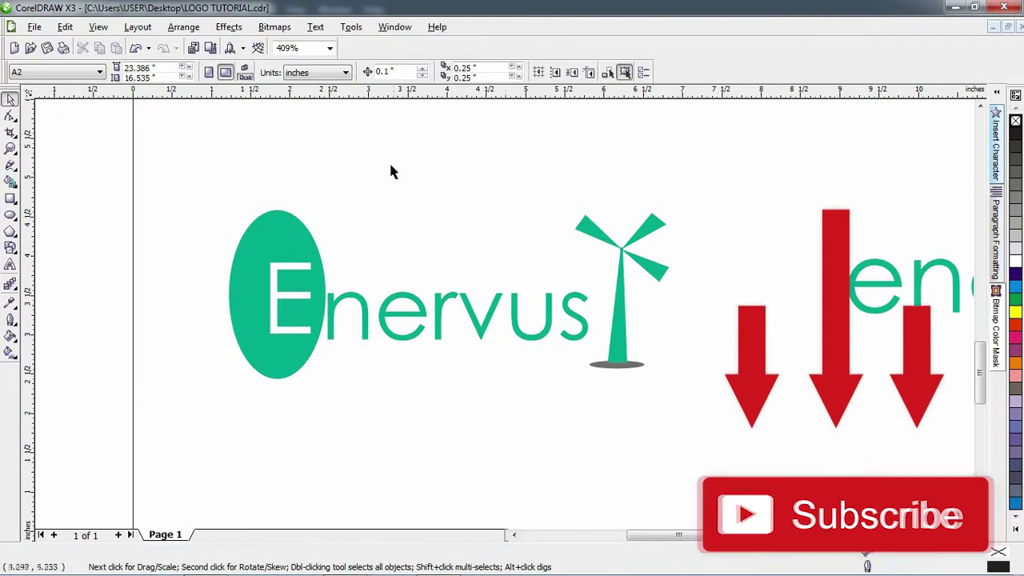
drag(152, 142, 709, 404)
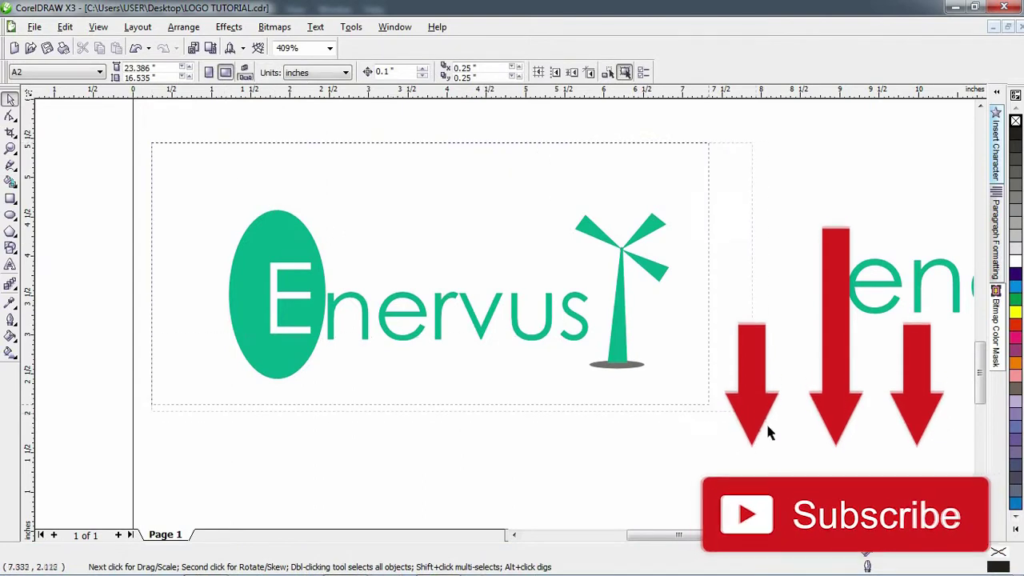
drag(767, 431, 723, 416)
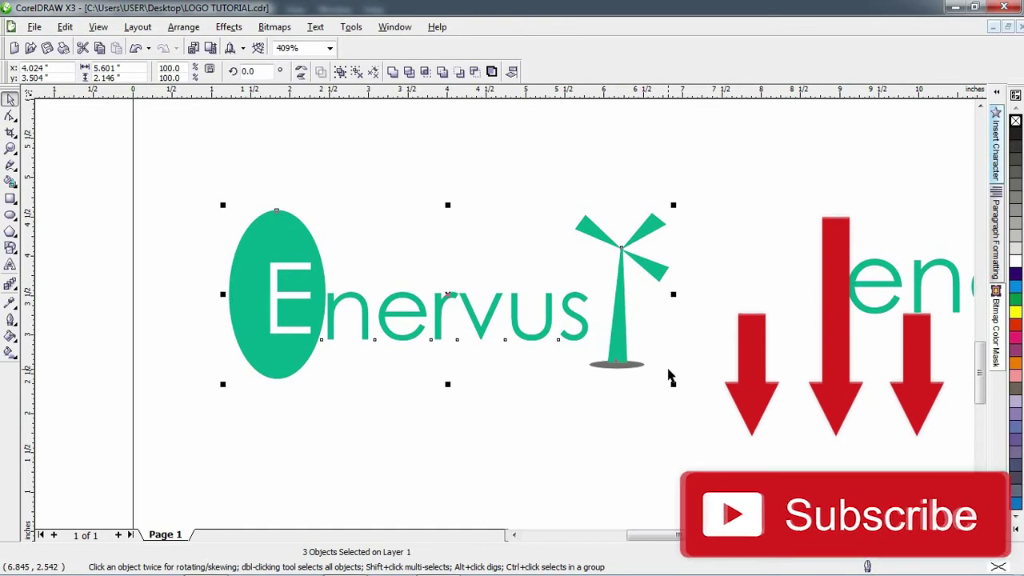
- Open the Export dialog (Ctrl+E) for the selected logo as a PNG, selected objects only
key(ctrl+e)
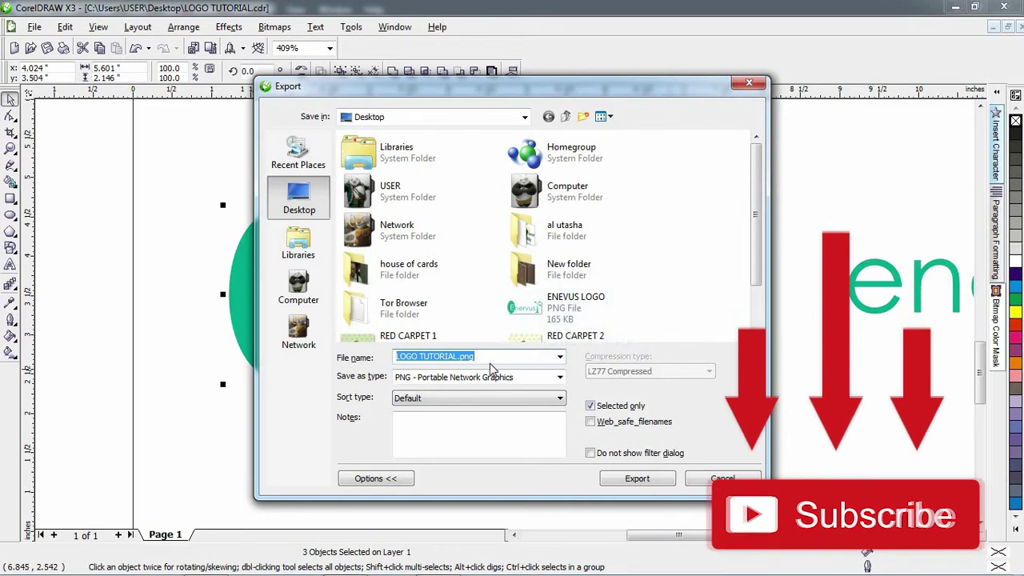
text(EN)
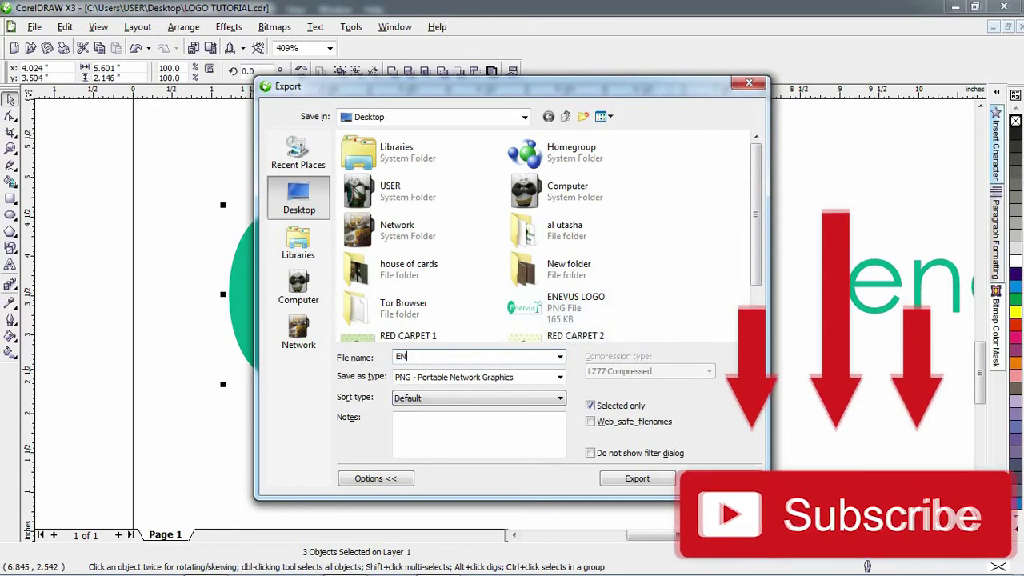
key(BackSpace)
key(BackSpace)
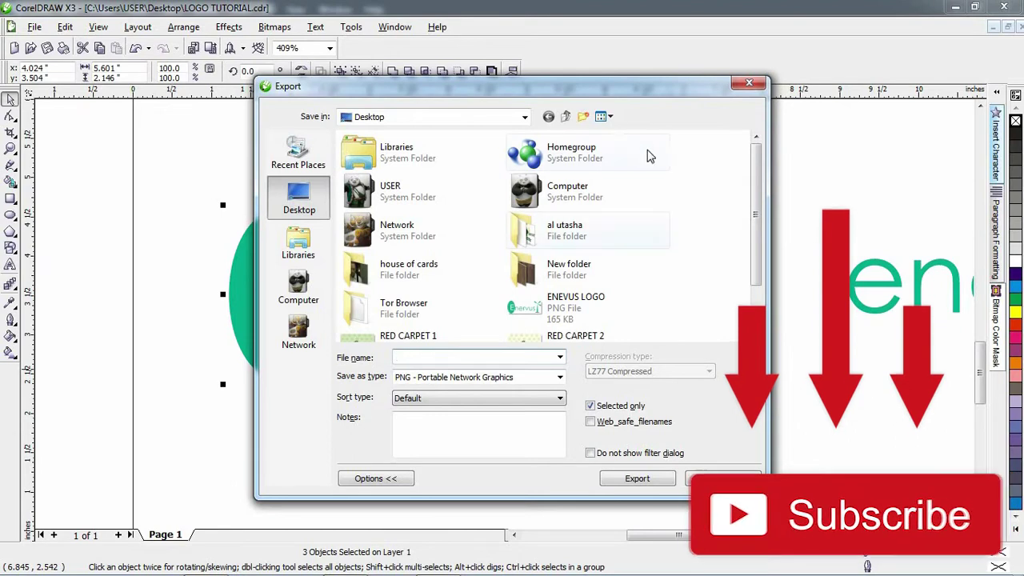
click(748, 83)
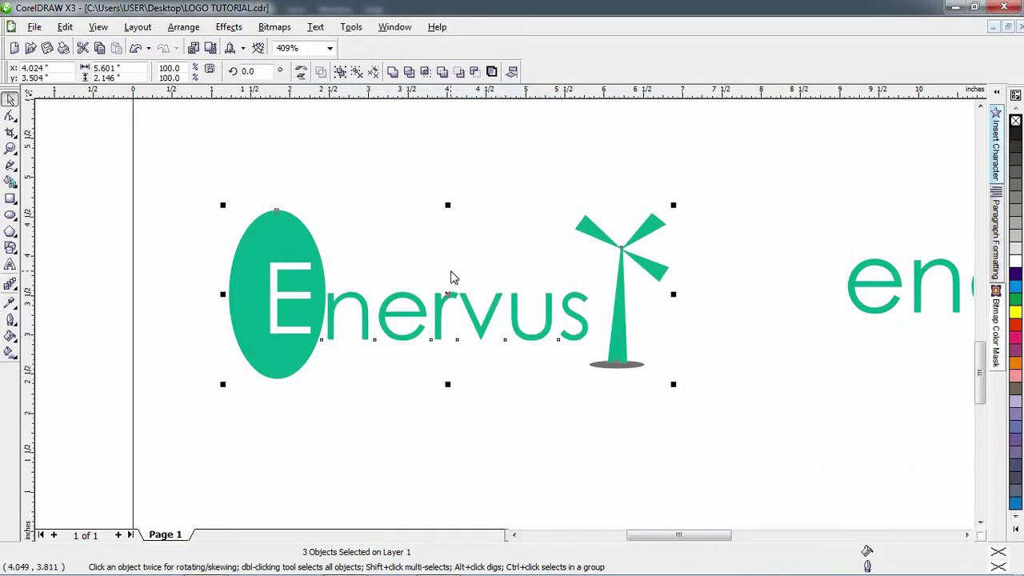
key(ctrl+e)
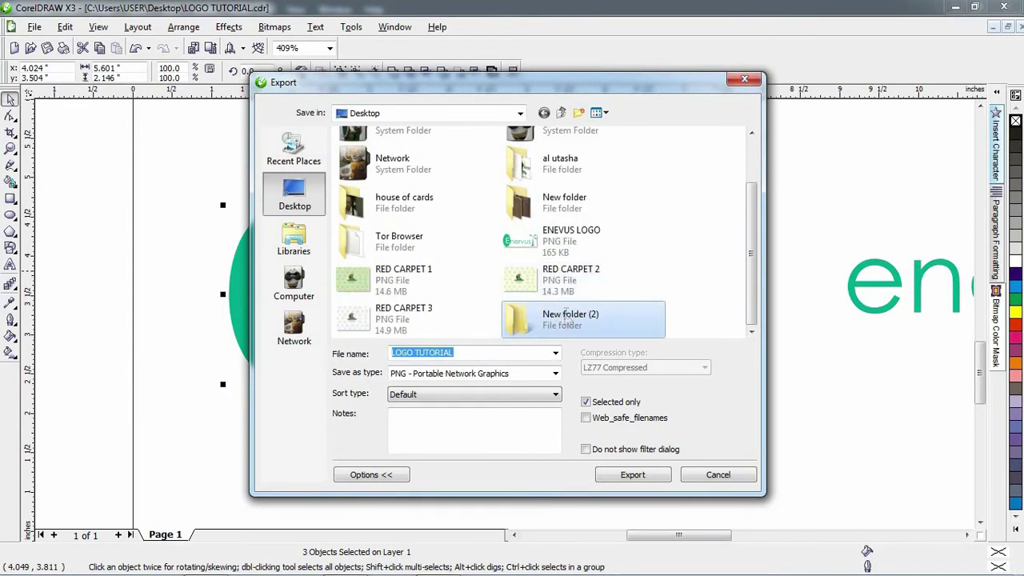
- Rename New folder (2) on the Desktop to ENERVUS and open it
click(568, 318)
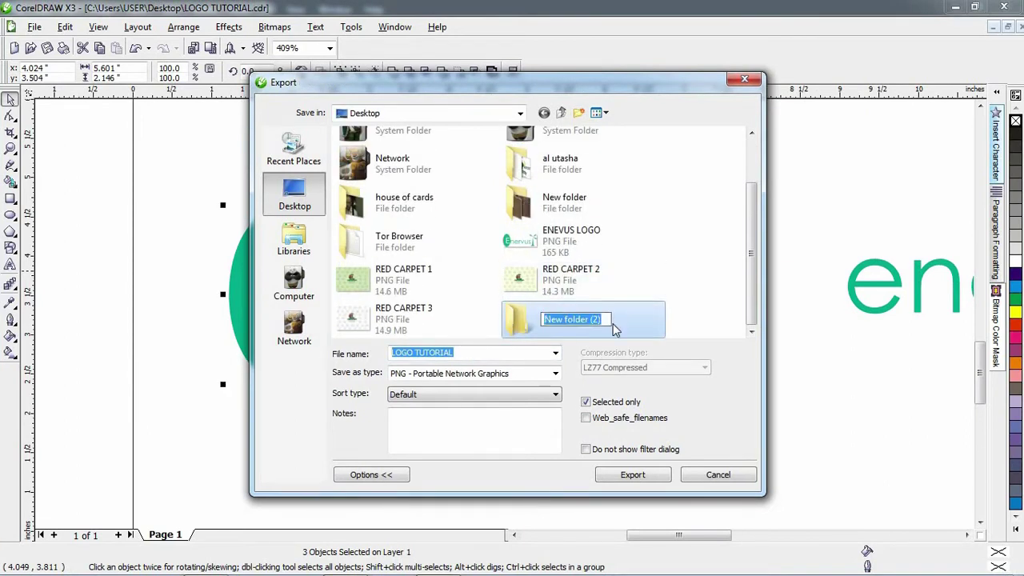
text(ENE)
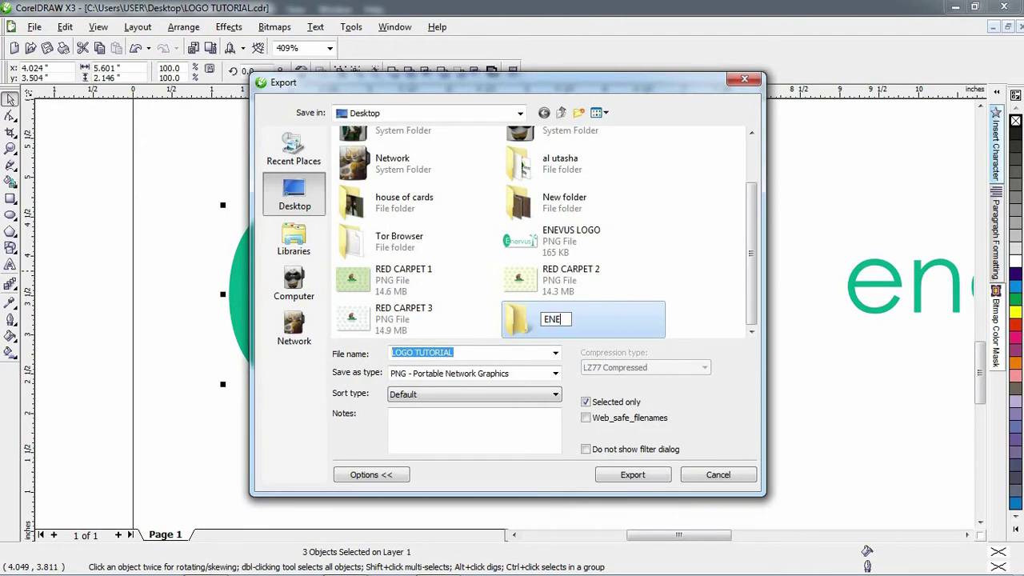
text(RVUS)
double_click(520, 320)
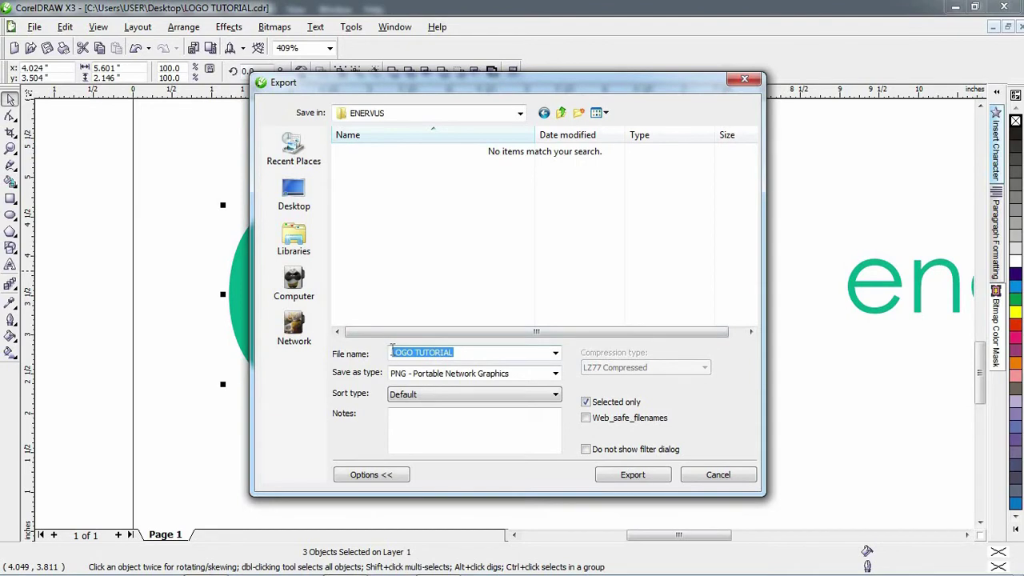
- Export the logo as LOGO, a 600 dpi PNG with transparent background
click(464, 356)
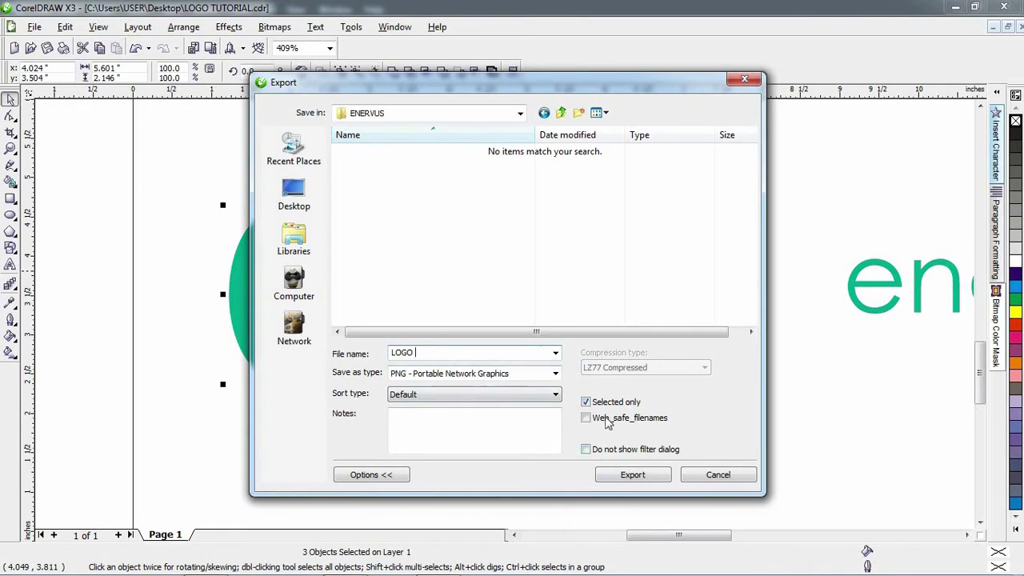
click(625, 476)
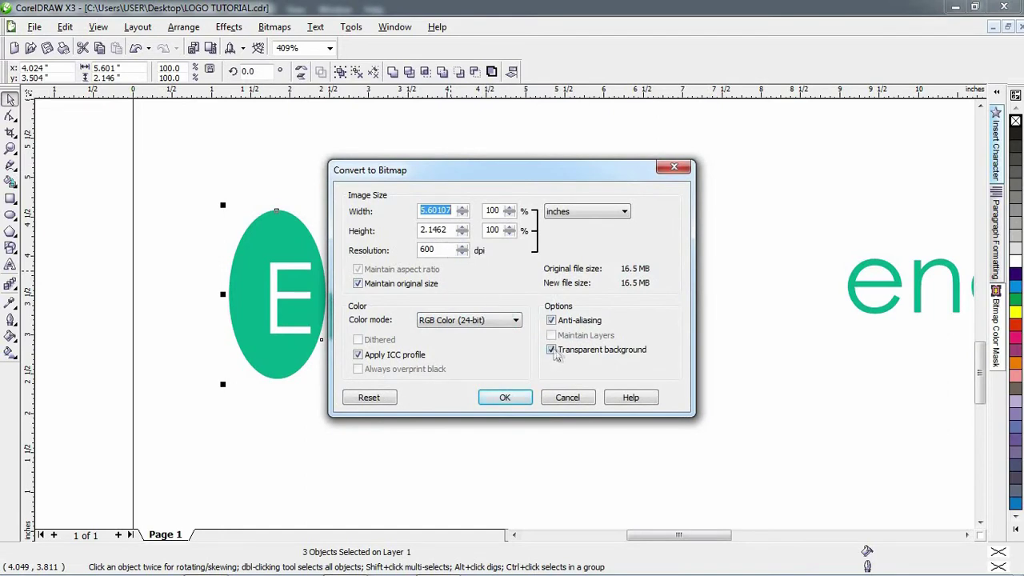
click(499, 396)
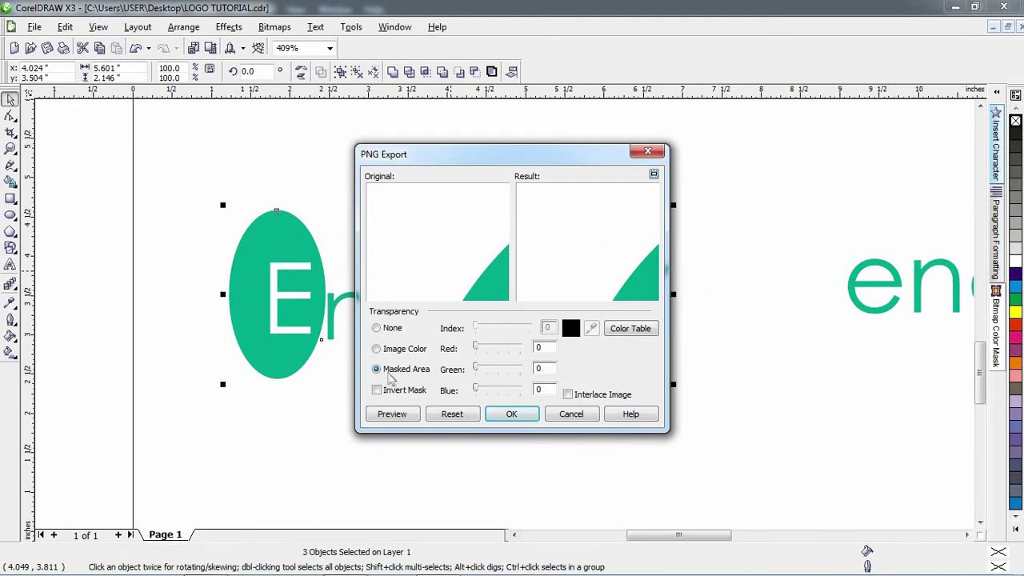
click(504, 414)
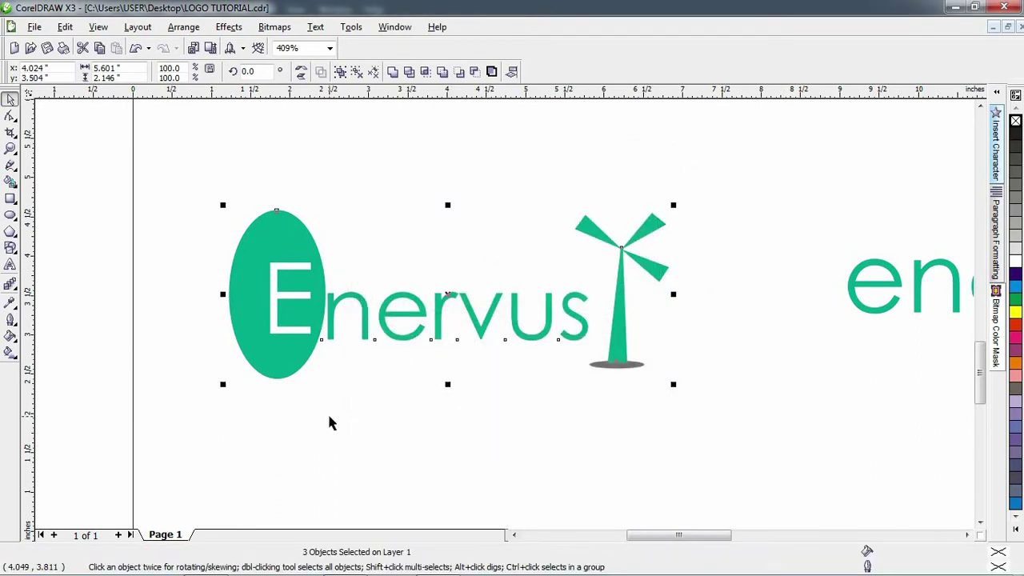
- Open the ENERVUS folder in Explorer and drag the LOGO PNG into the Photoshop mockup
click(357, 437)
click(220, 564)
click(408, 496)
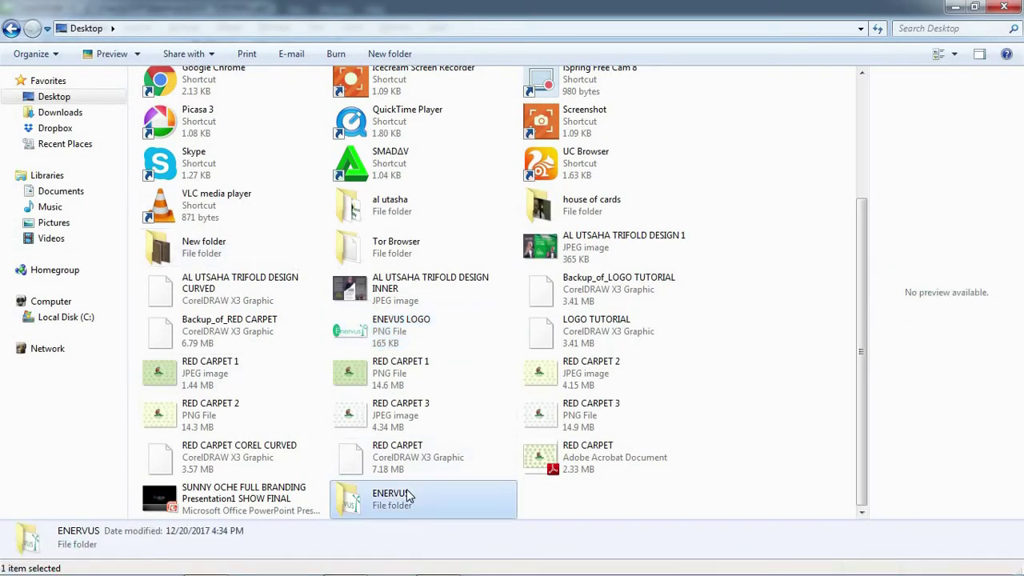
double_click(408, 496)
click(177, 78)
drag(177, 79, 371, 225)
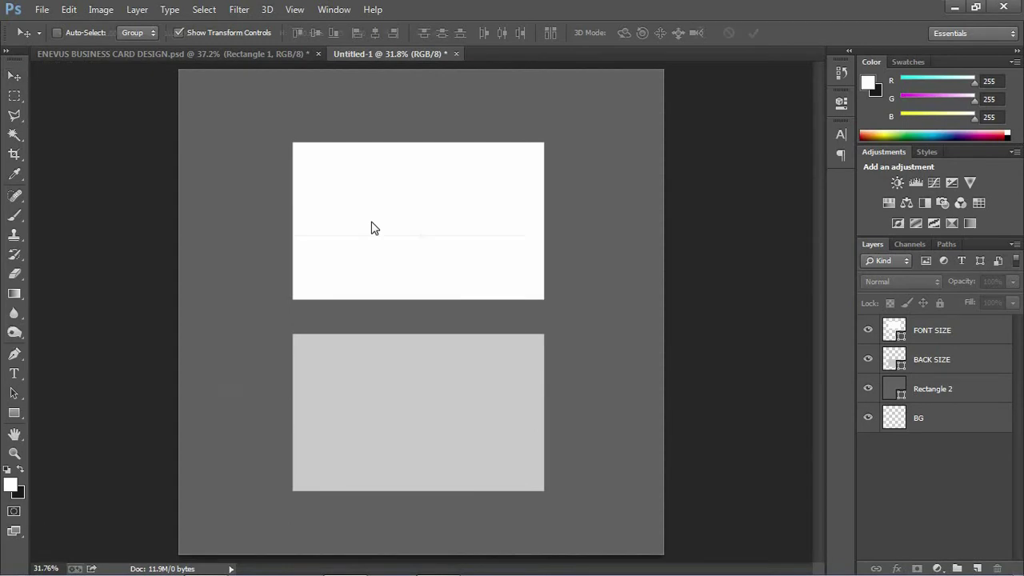
- Scale the placed logo to about 24% on the white front card and rasterize the LOGO layer
drag(527, 237, 598, 166)
drag(695, 164, 384, 269)
drag(371, 309, 393, 235)
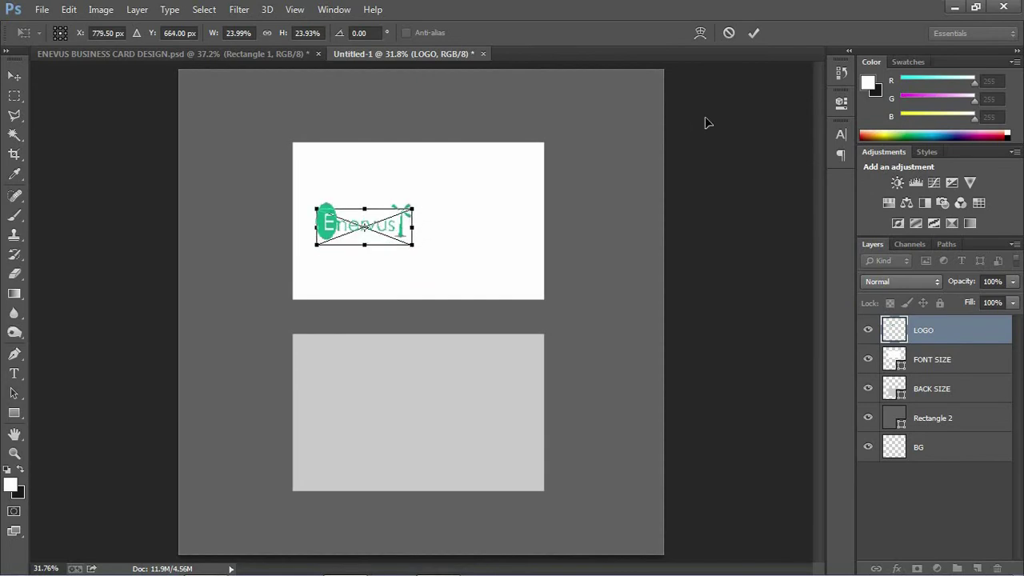
click(754, 33)
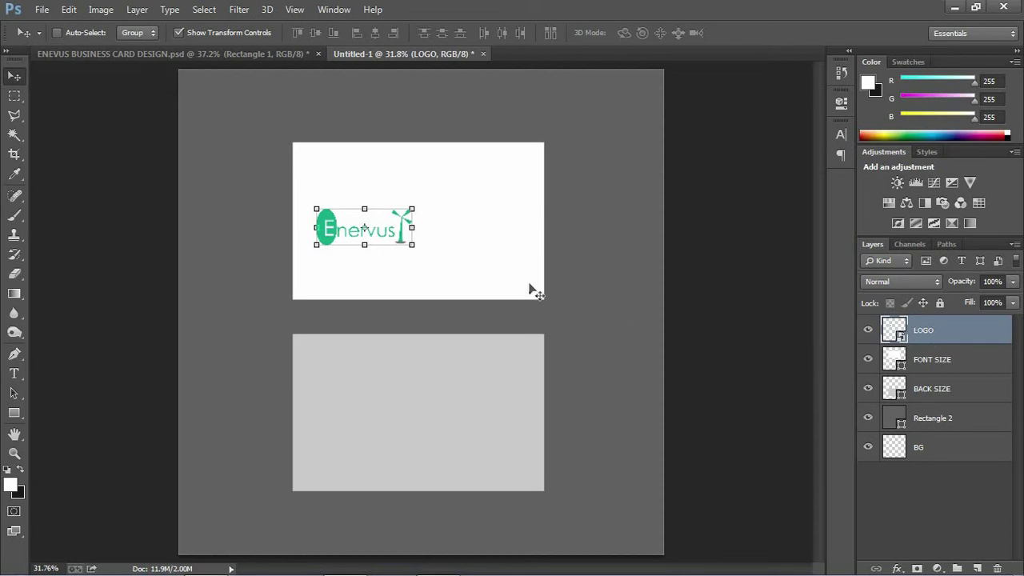
right_click(918, 330)
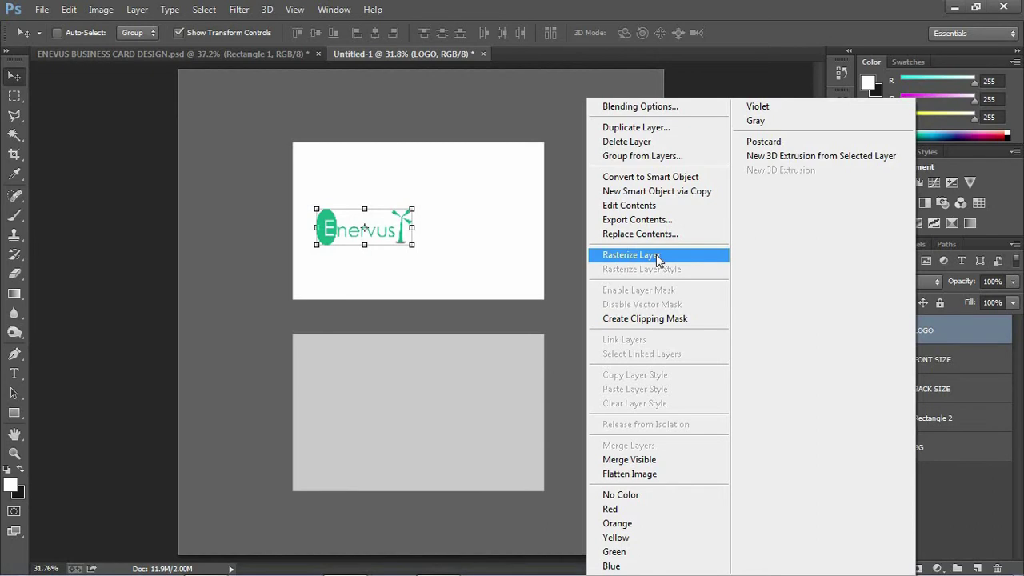
click(657, 256)
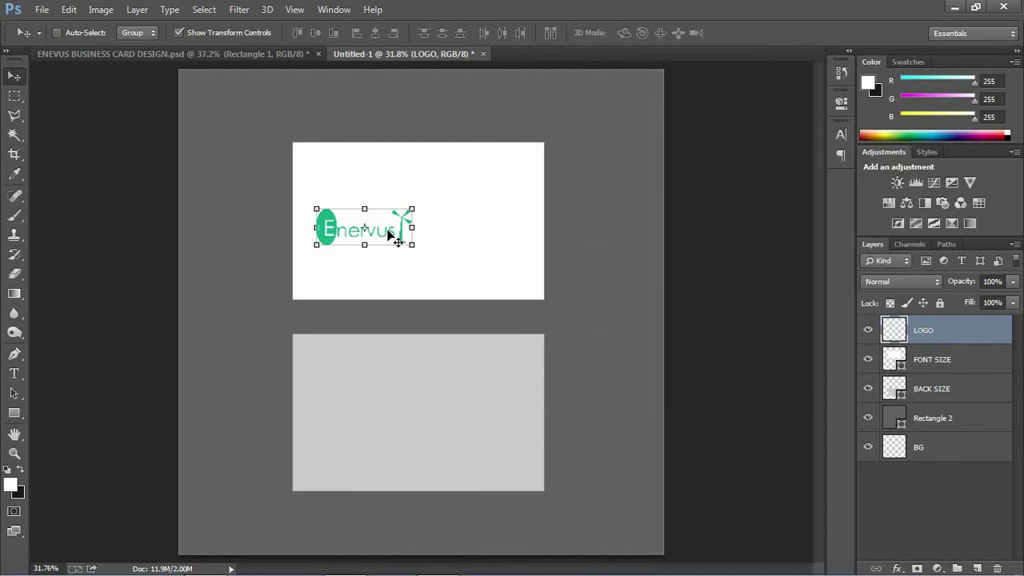
- Alt-drag a logo copy onto the grey back card, enlarge it to 132% and centre it
drag(457, 350, 495, 373)
drag(465, 408, 451, 403)
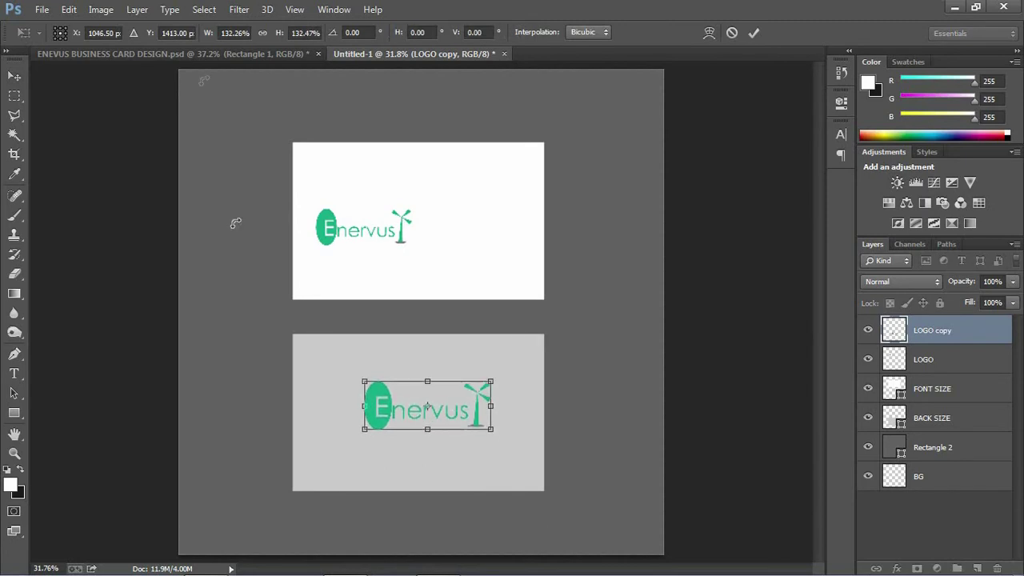
click(754, 34)
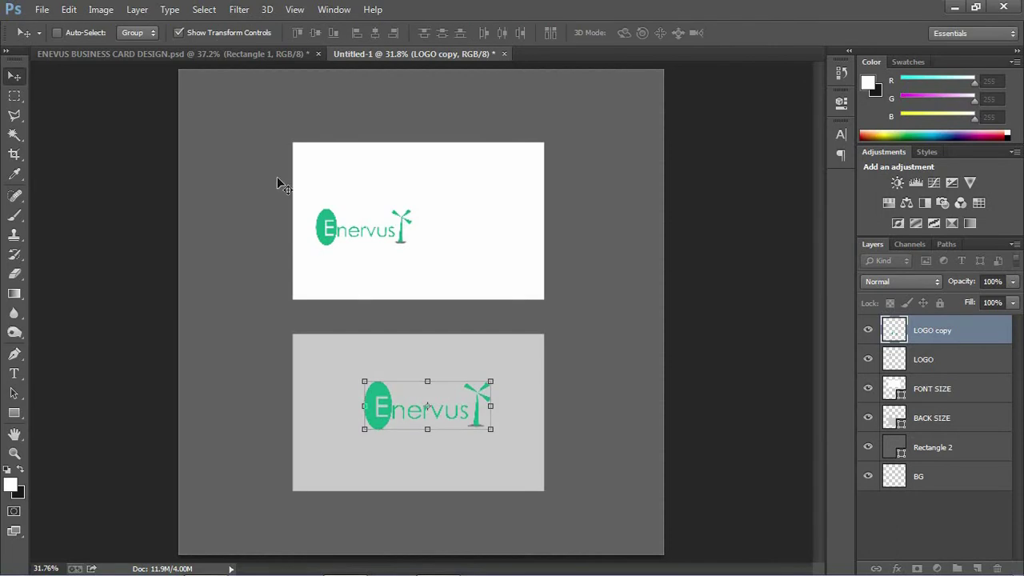
click(177, 60)
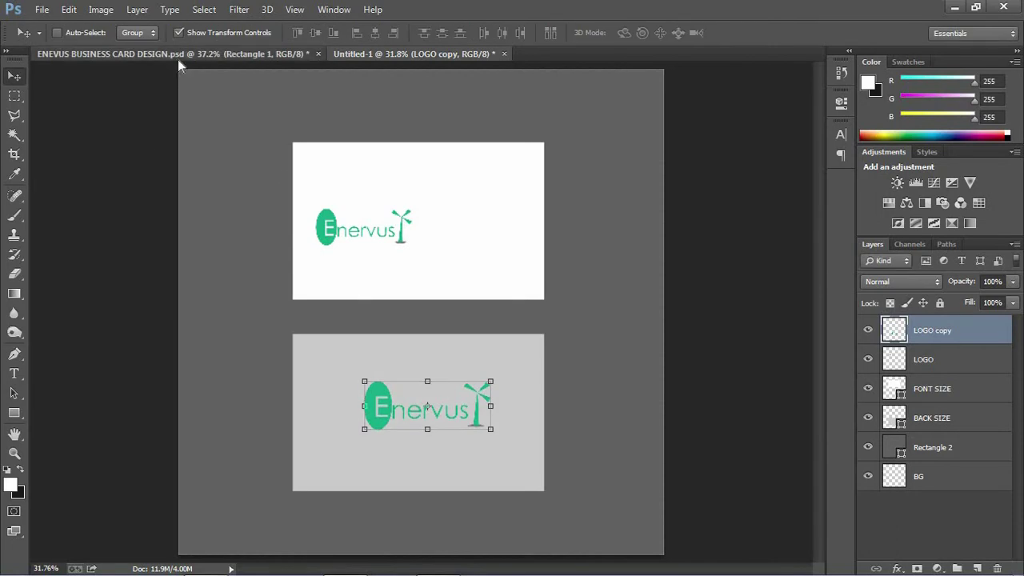
click(409, 52)
drag(450, 403, 469, 423)
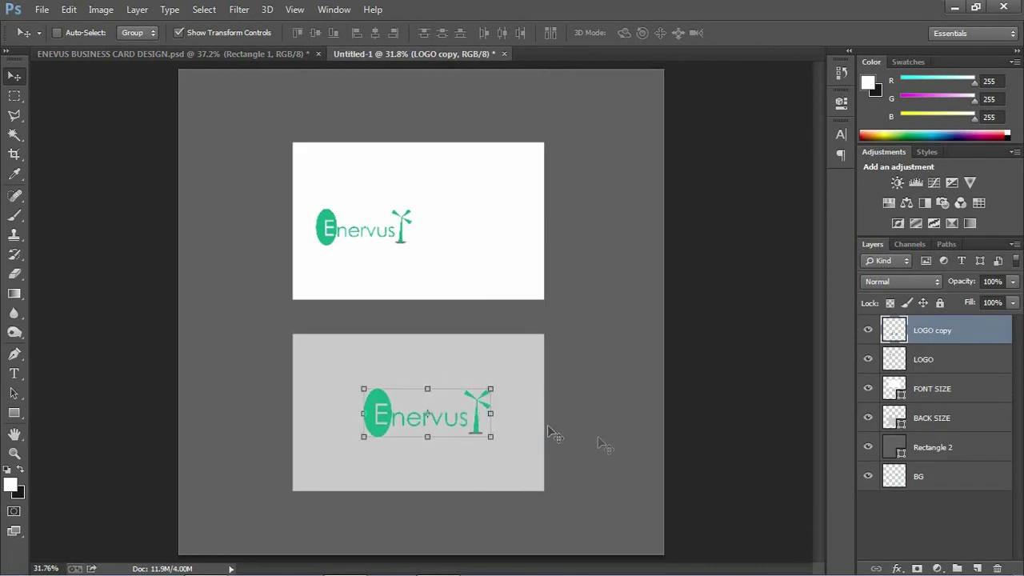
click(970, 515)
key(z)
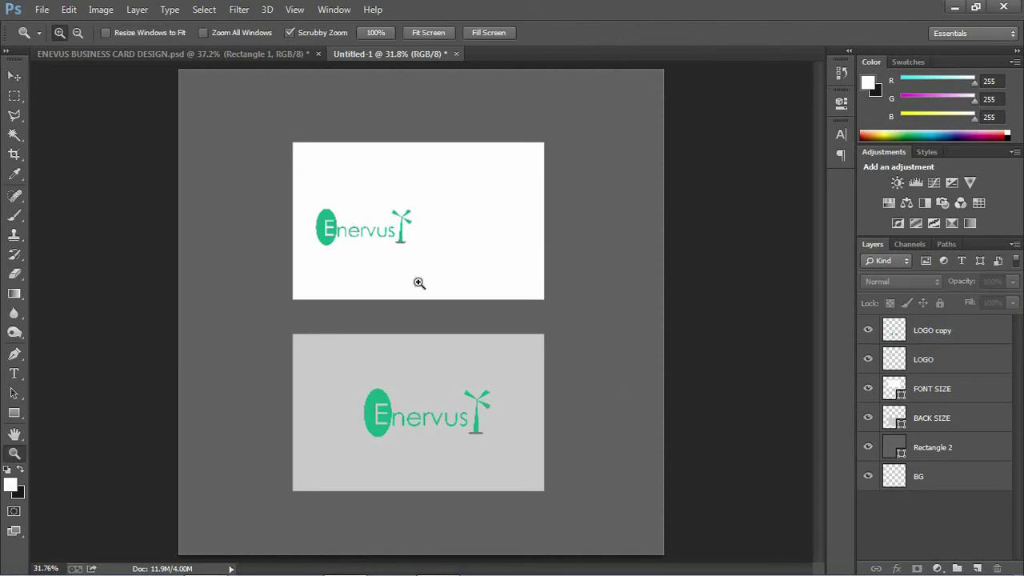
click(14, 75)
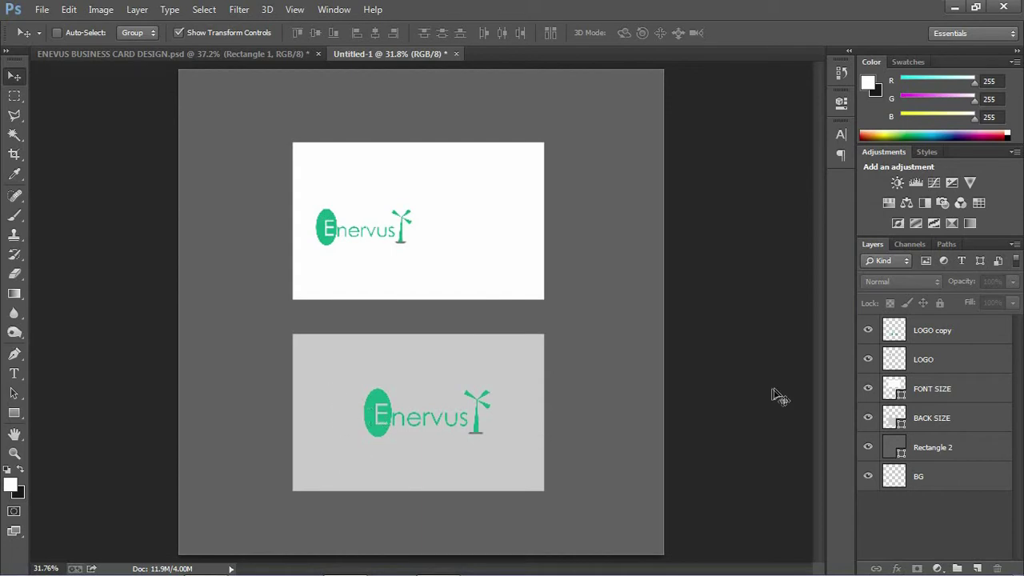
- Fill the BACK SIZE card with the green sampled from the Enervus logo
click(920, 420)
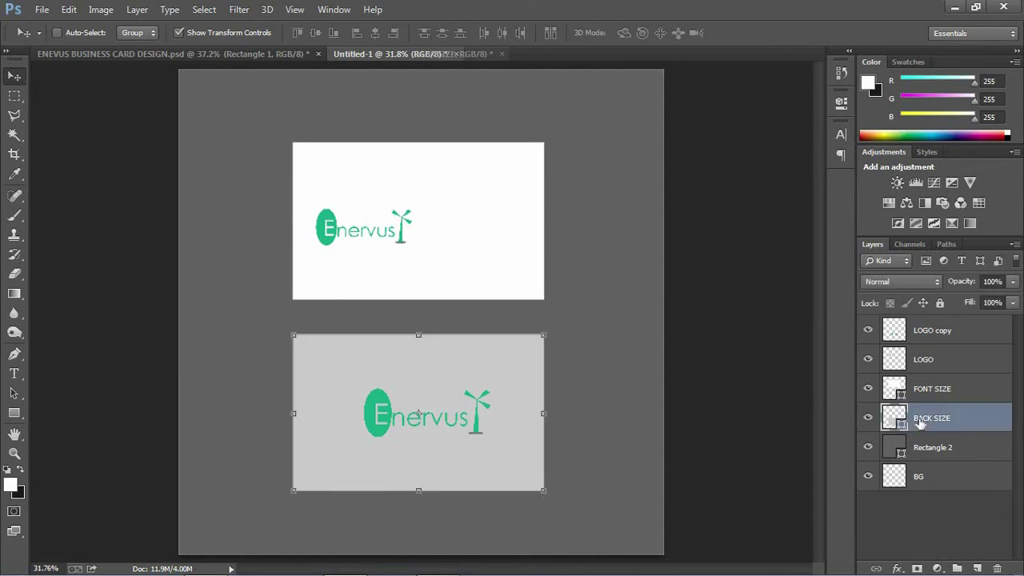
click(15, 414)
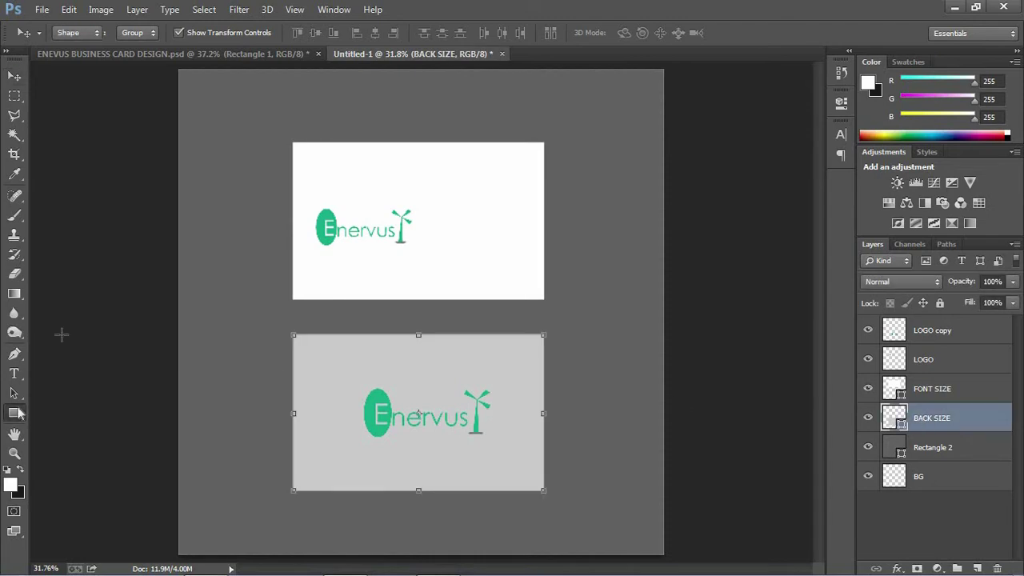
click(138, 36)
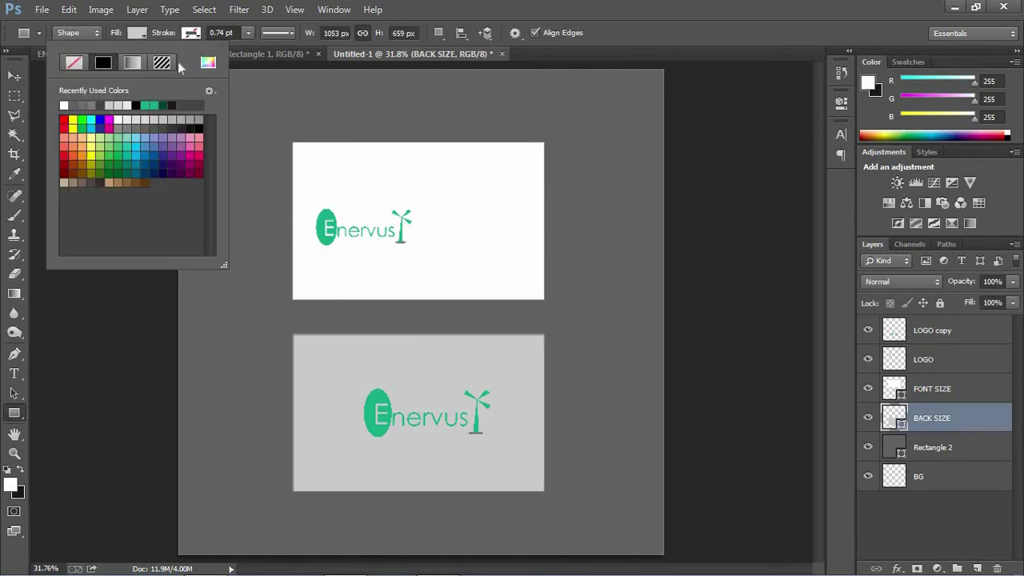
click(209, 62)
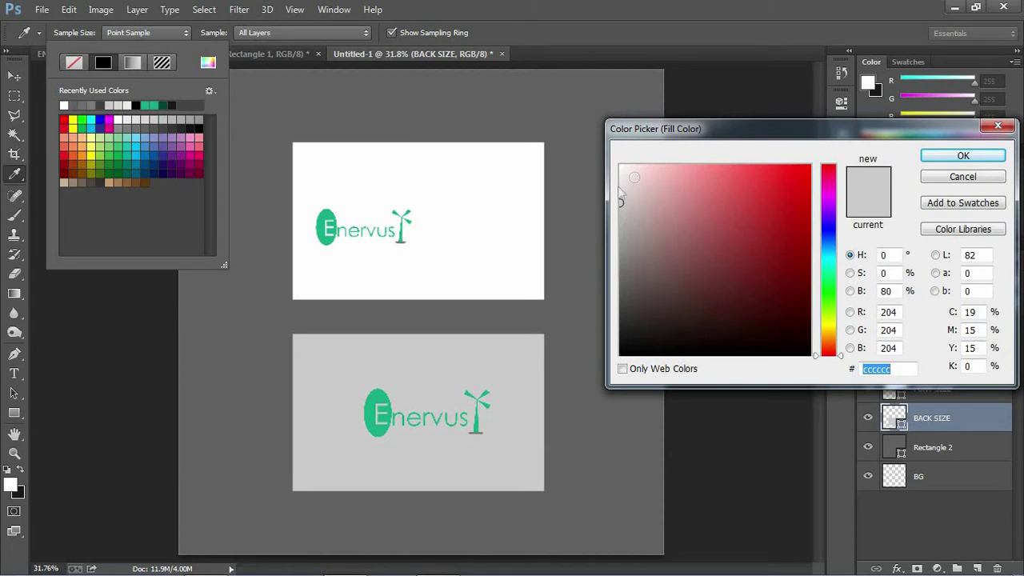
click(378, 397)
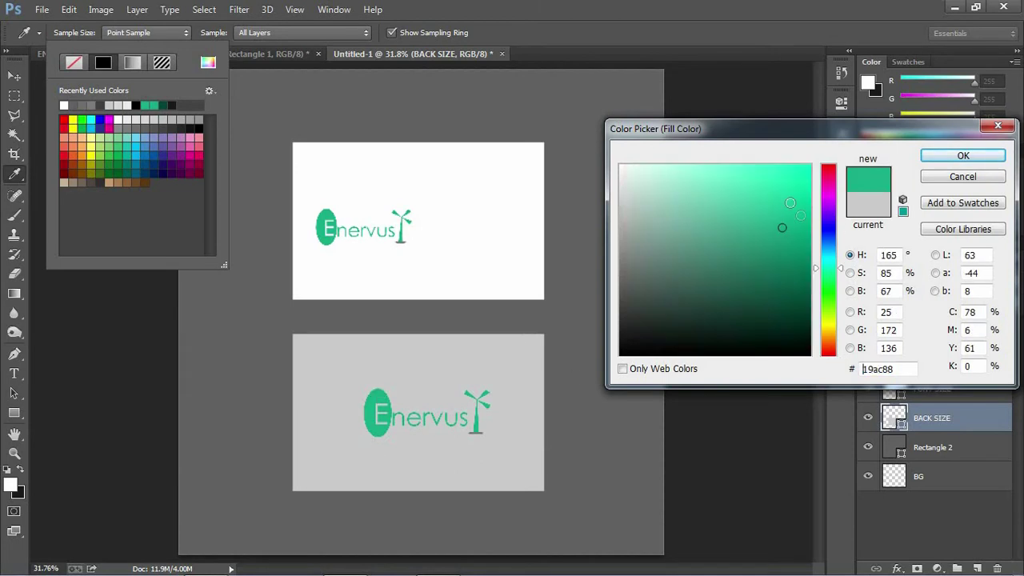
click(962, 156)
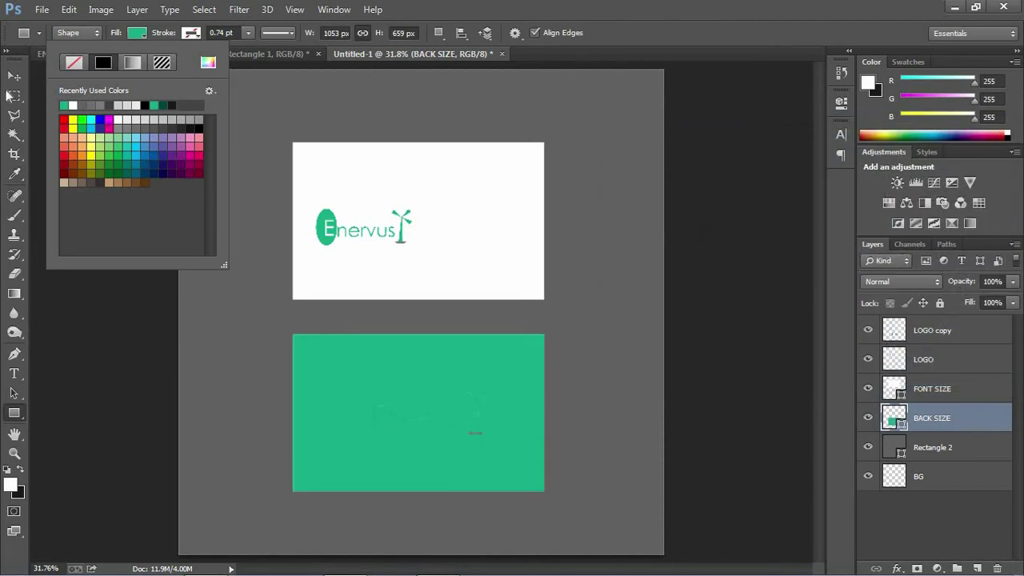
click(14, 75)
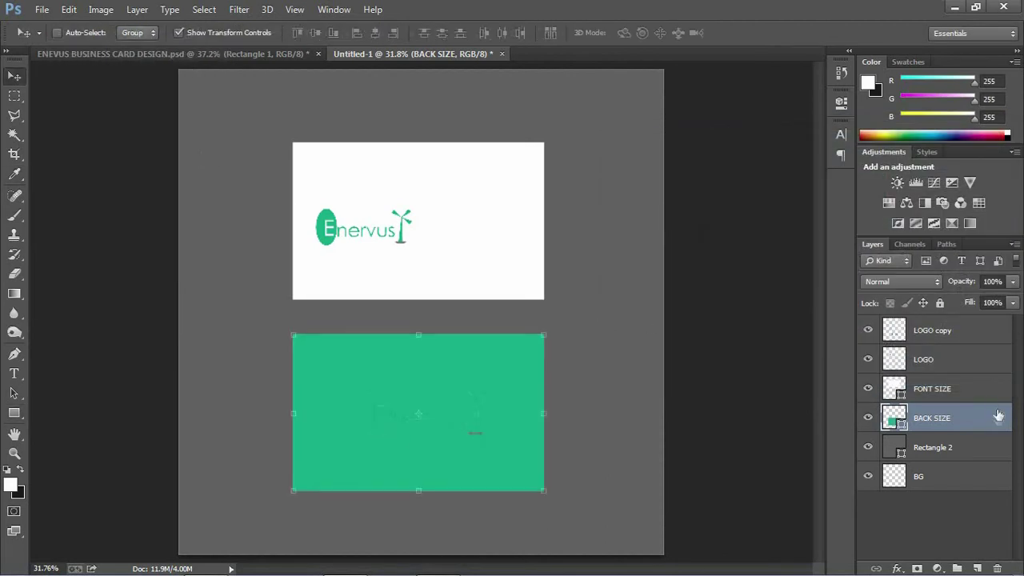
- Rename the LOGO copy layer to BACK LOGO, move it below FONT SIZE, and add a white layer style
click(950, 333)
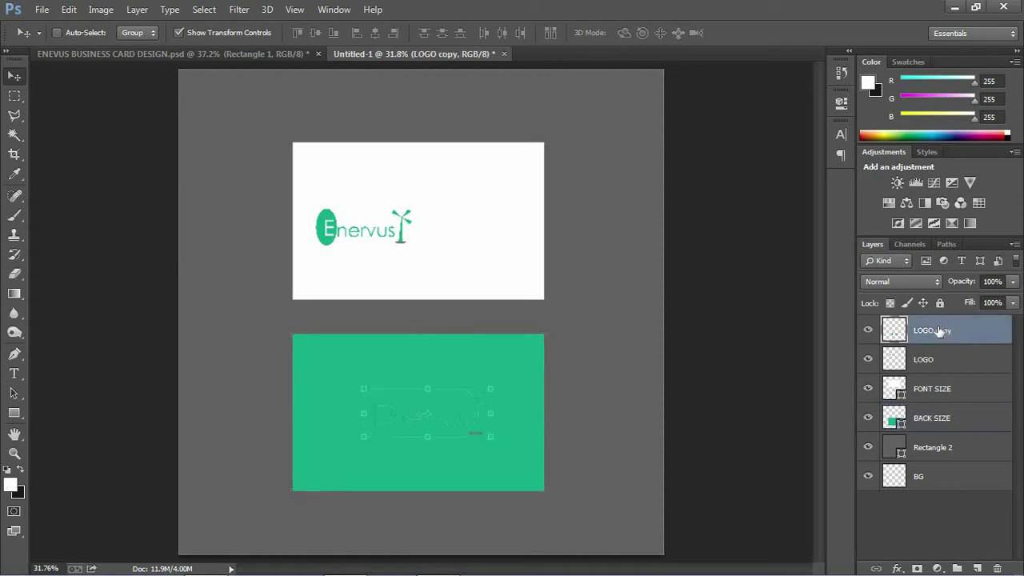
double_click(941, 332)
text(BACK LOGO)
click(945, 514)
drag(910, 323, 931, 405)
double_click(1003, 392)
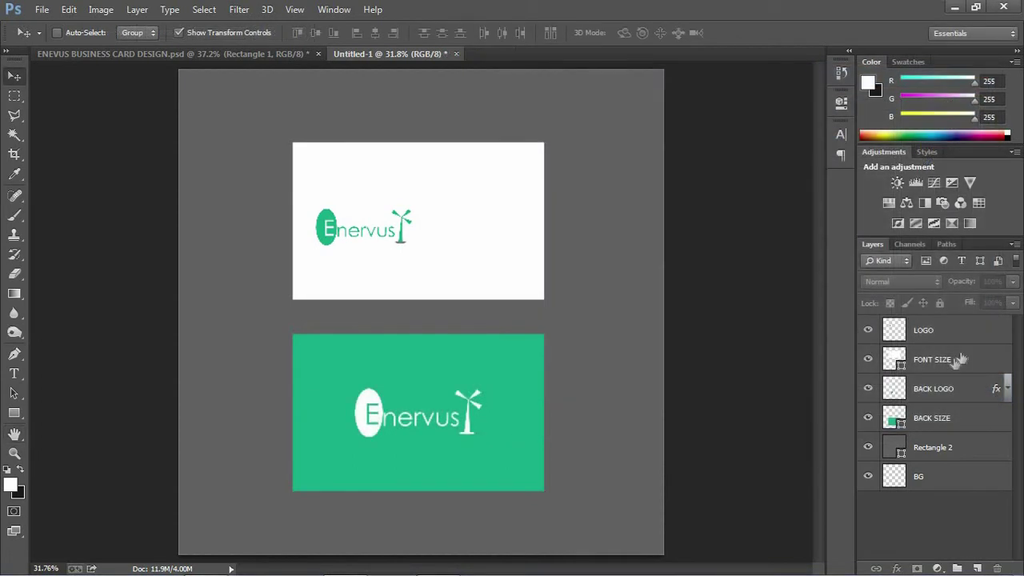
click(952, 364)
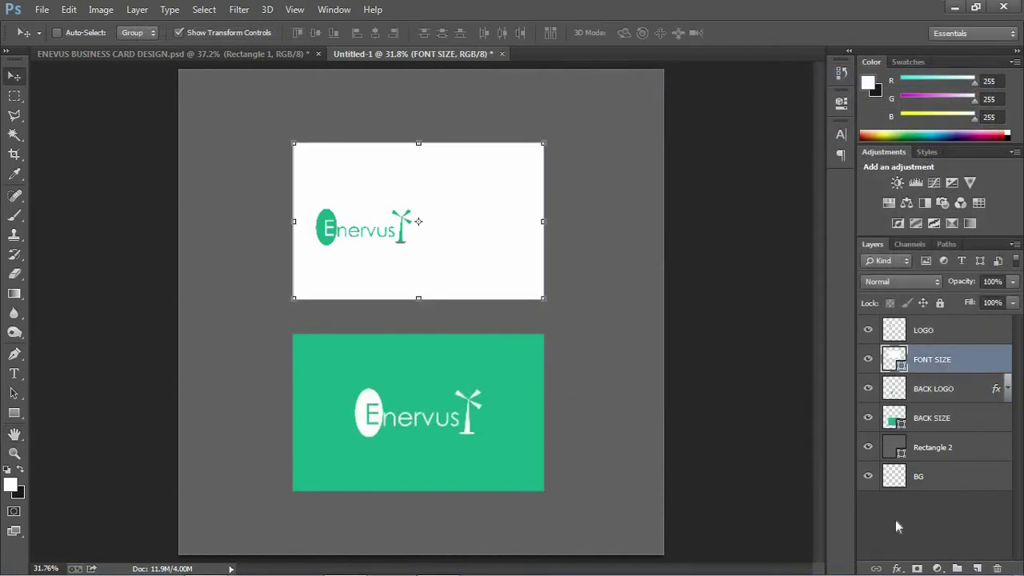
- Add a Montserrat Light name text layer above the white card, sized 12 pt
click(15, 374)
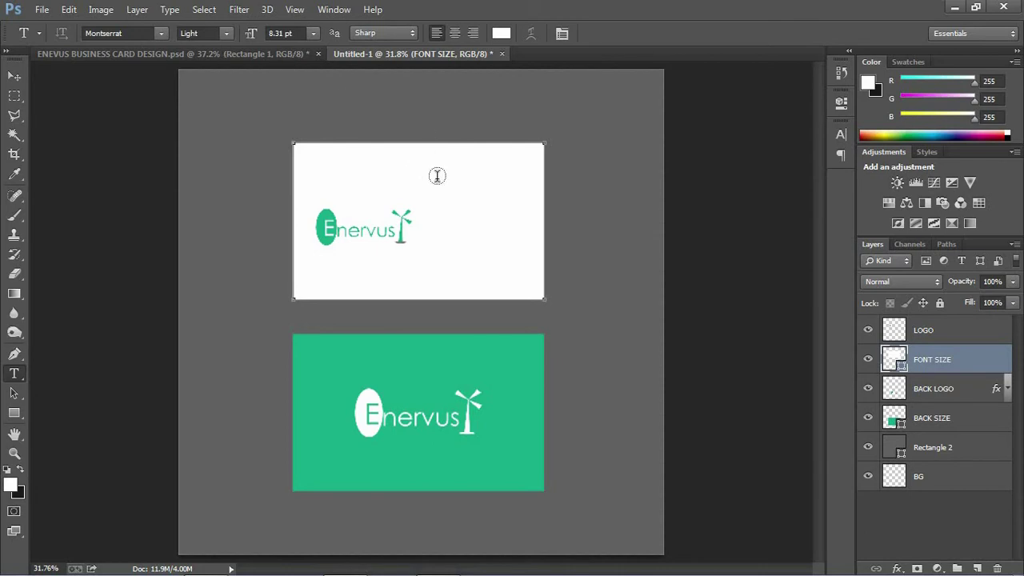
click(454, 122)
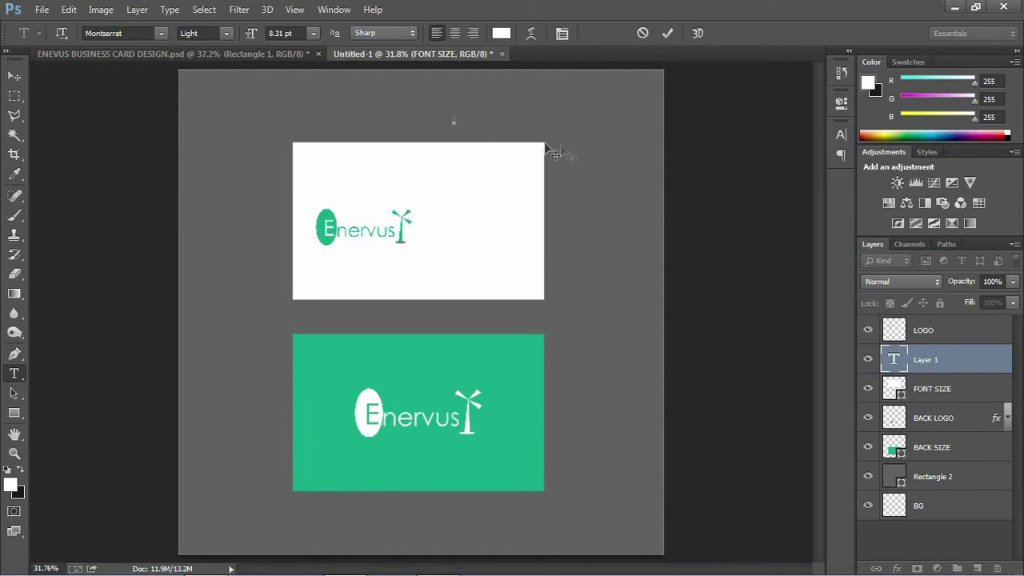
click(311, 35)
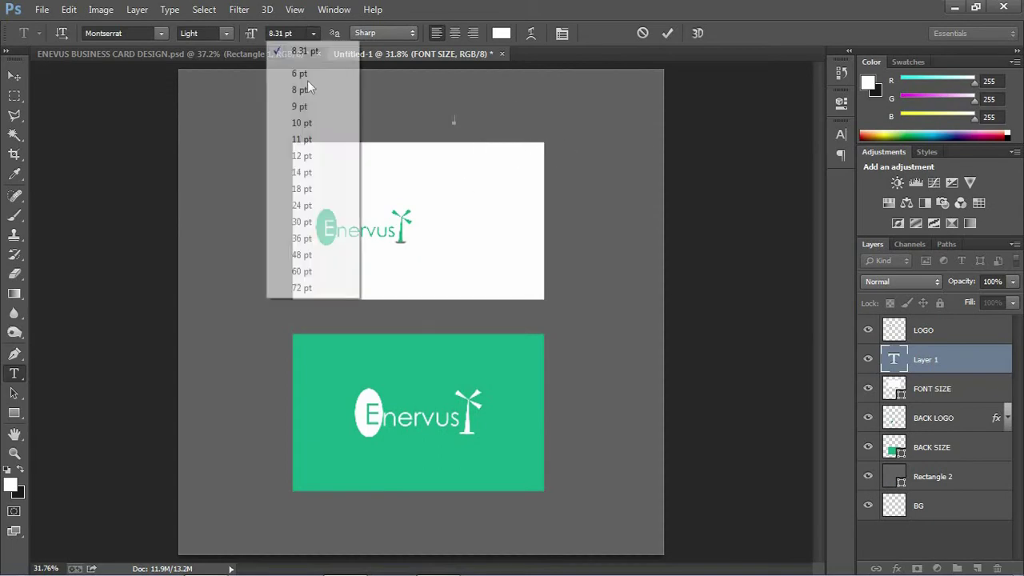
click(308, 122)
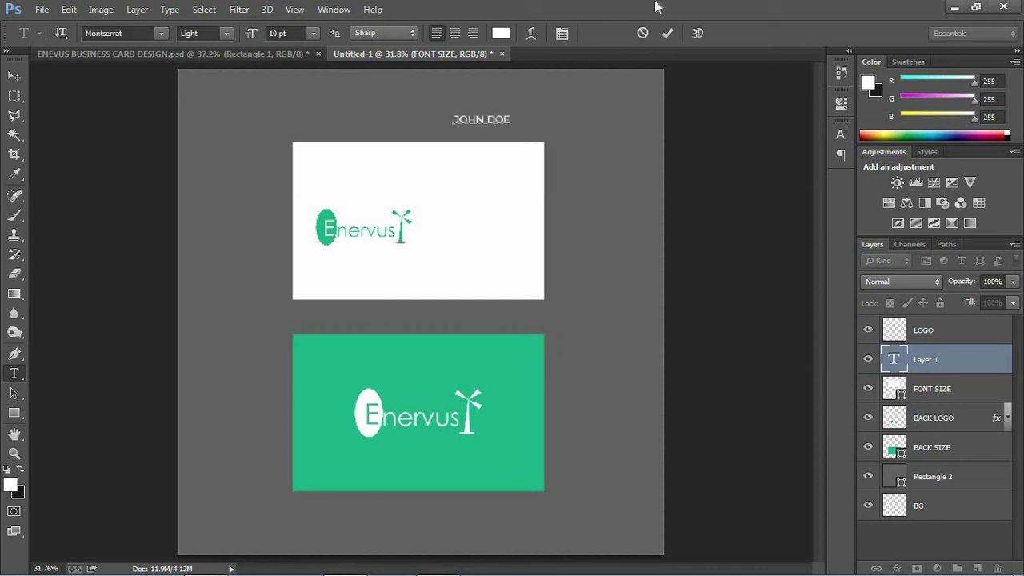
triple_click(473, 119)
click(313, 32)
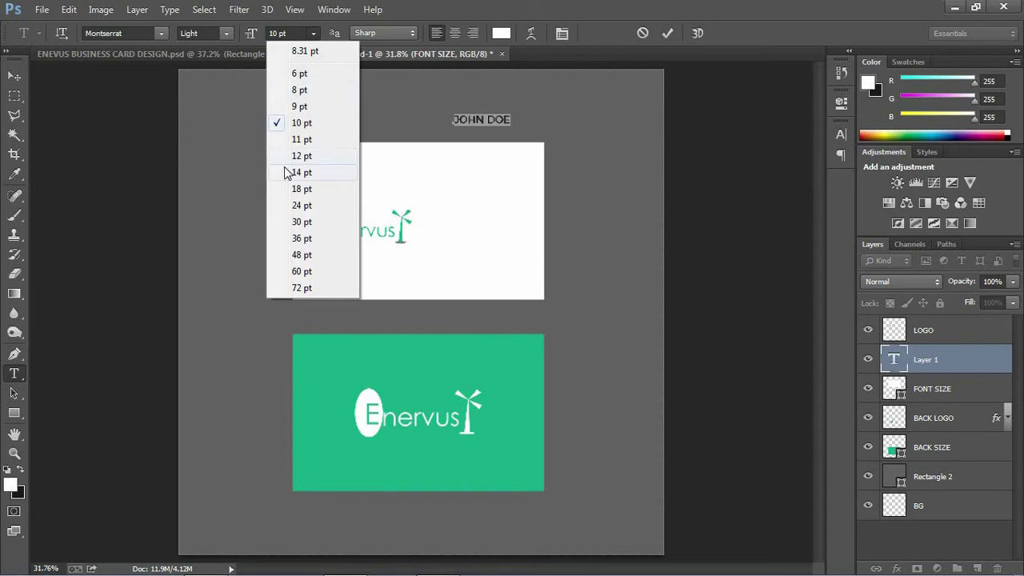
click(312, 157)
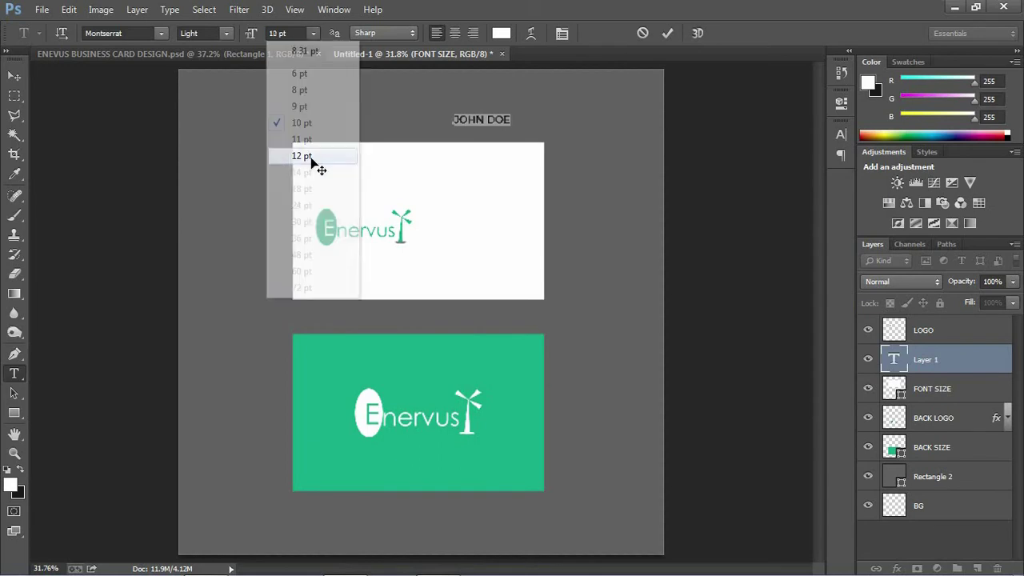
click(665, 35)
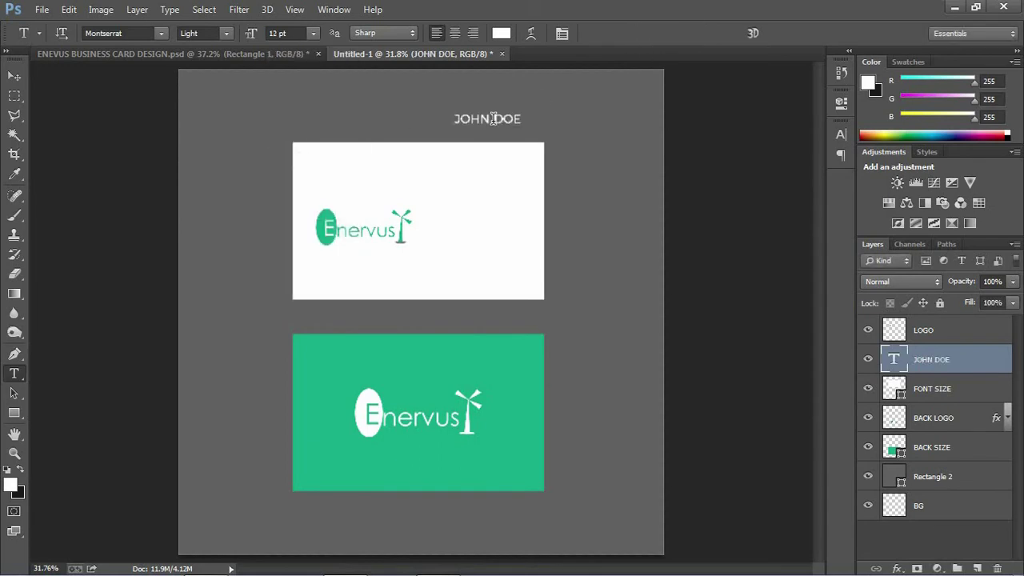
- Recolour the name text to a near-black dark grey
click(494, 118)
key(ctrl+a)
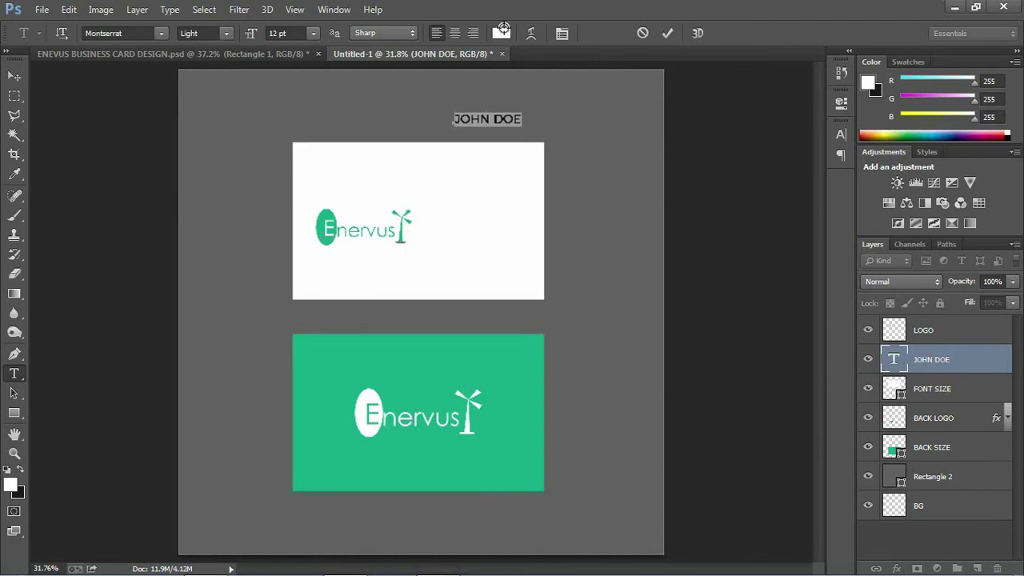
click(501, 32)
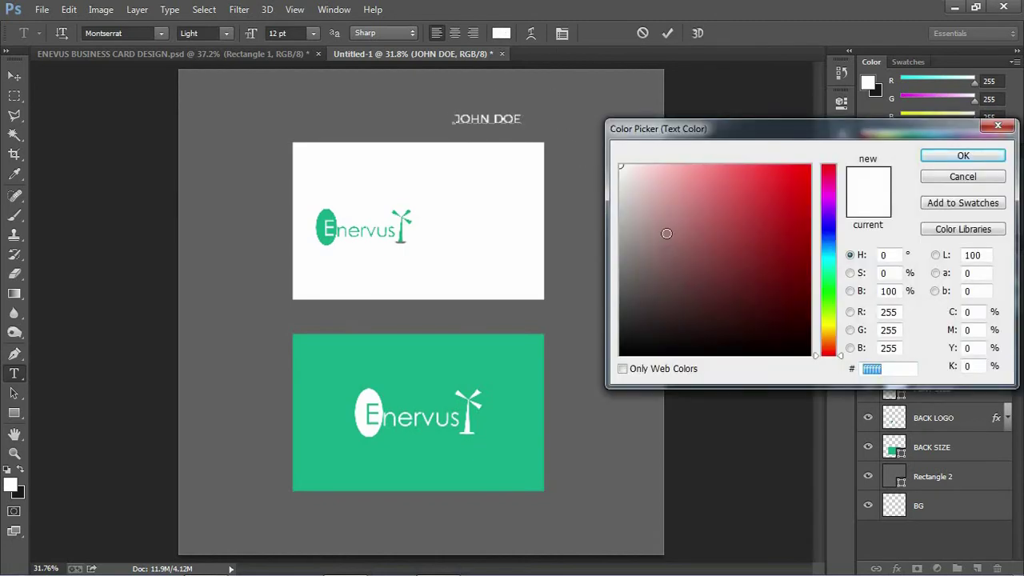
text(000000)
mouse_move(649, 319)
mouse_down()
mouse_move(627, 336)
mouse_move(624, 323)
mouse_move(562, 419)
mouse_up()
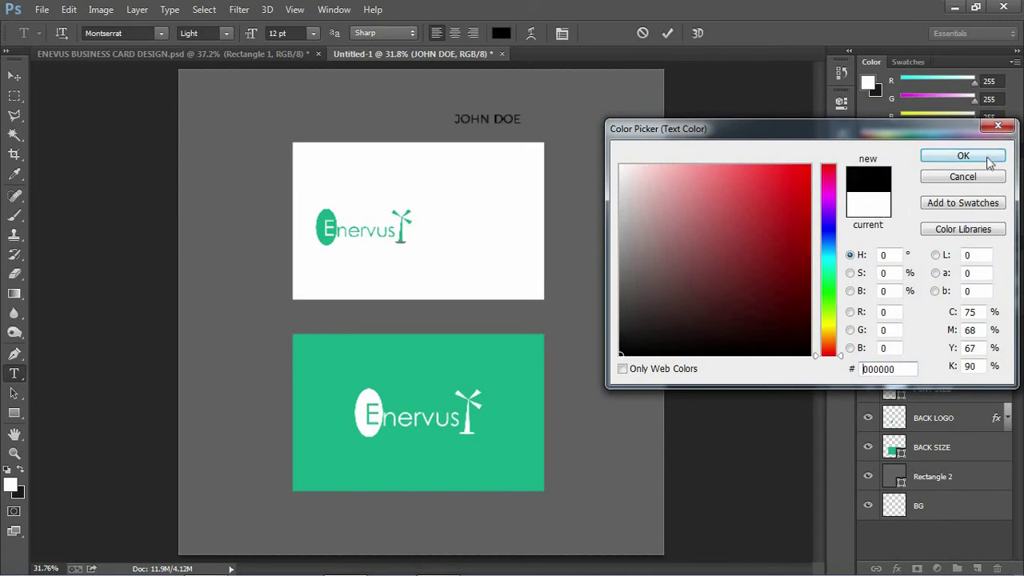
click(964, 157)
click(668, 33)
click(15, 77)
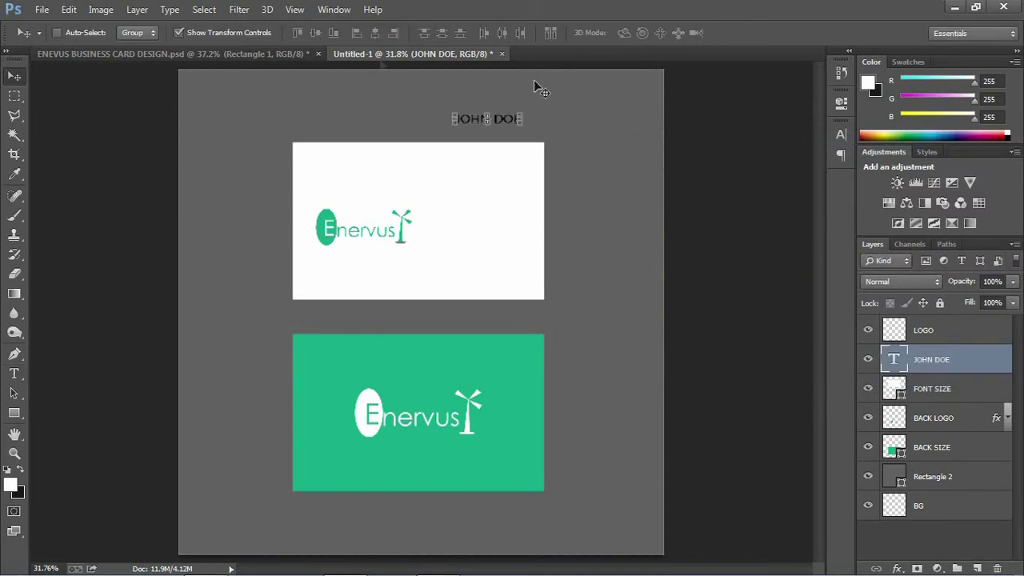
- Move the name text into the card's upper right and Alt-drag a duplicate line just beneath it
drag(505, 119, 506, 172)
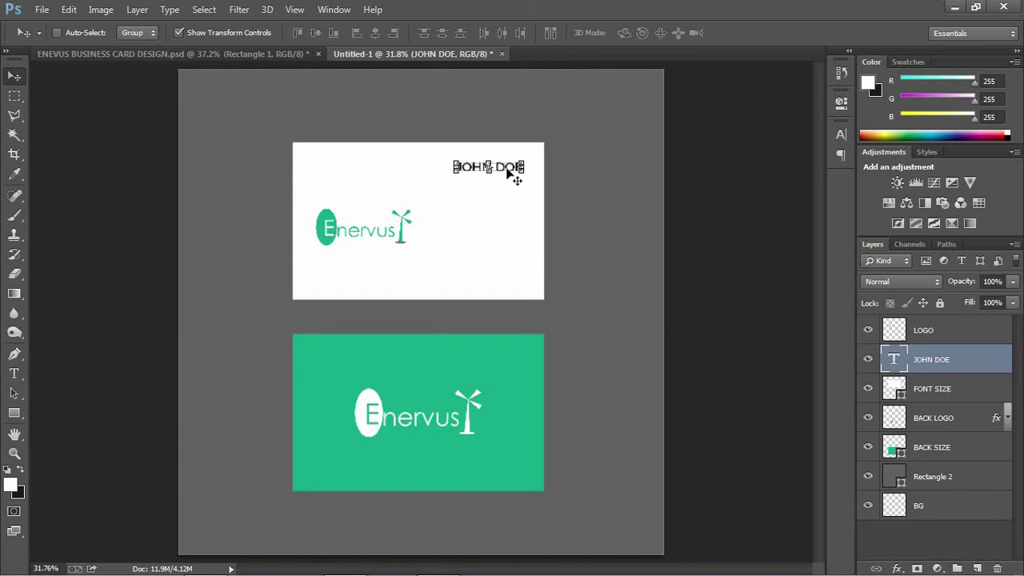
mouse_move(502, 171)
mouse_down()
mouse_move(533, 169)
mouse_move(509, 173)
mouse_up()
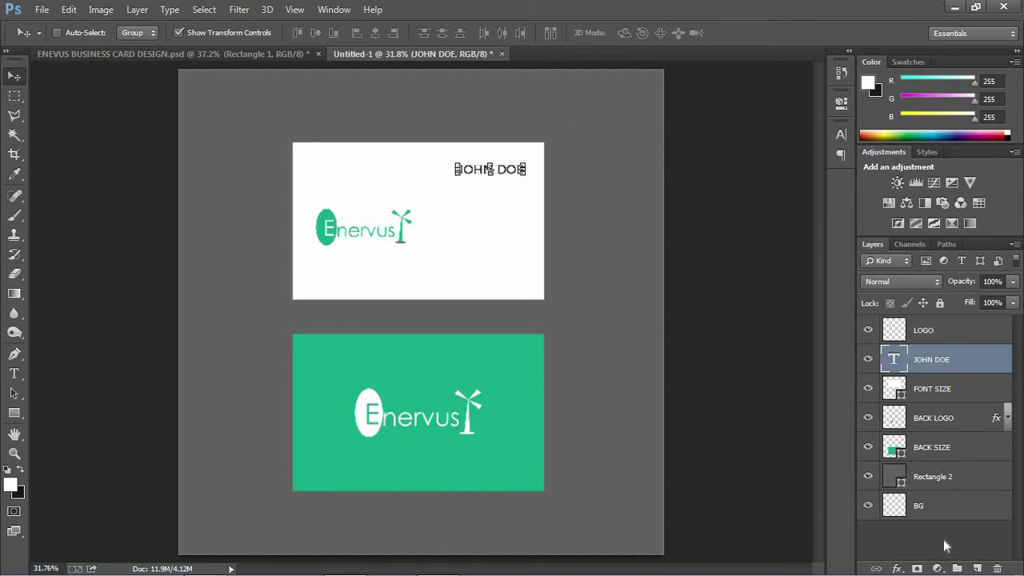
click(944, 539)
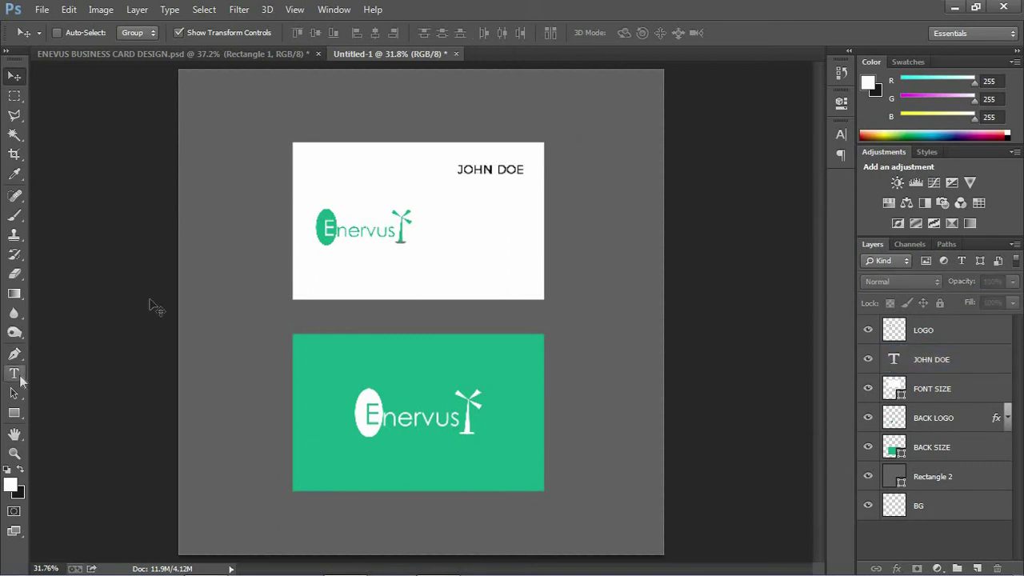
click(931, 360)
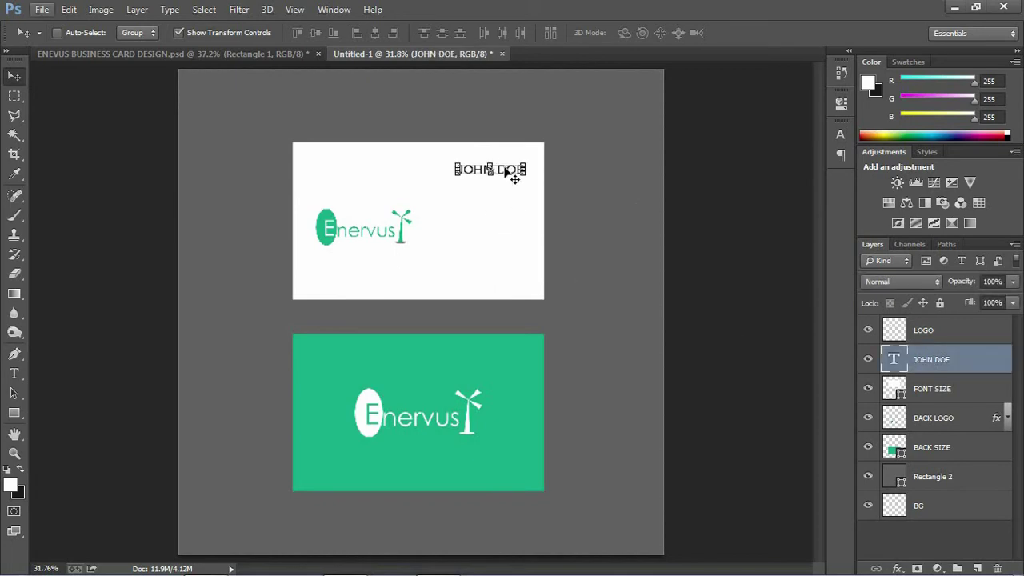
alt+drag(504, 173, 503, 190)
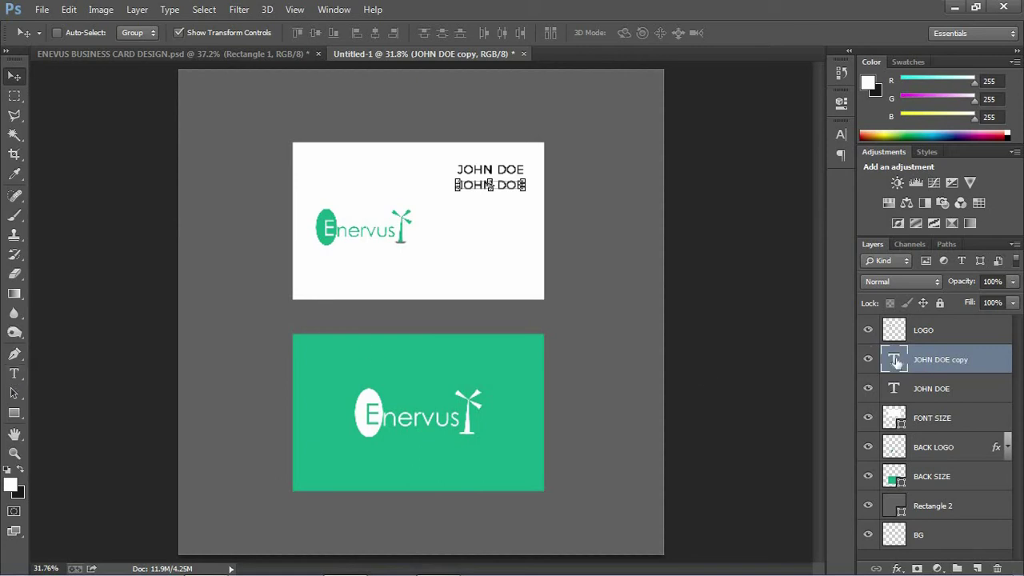
- Retype the duplicated line as MANAGING DIRECTOR and shrink it to 8 pt
double_click(897, 362)
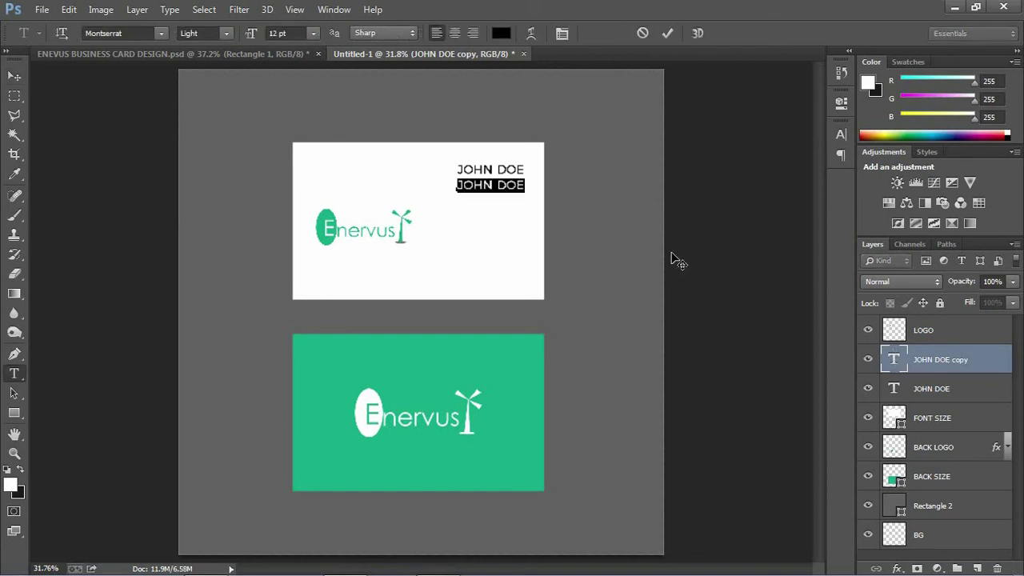
text(MANAGING)
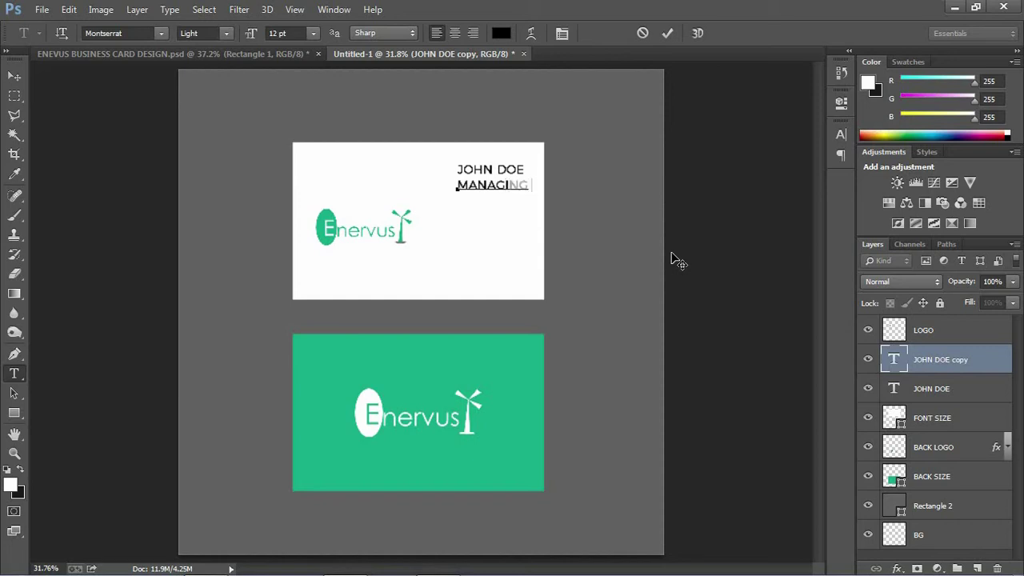
text( DIRECTOR)
key(ctrl+a)
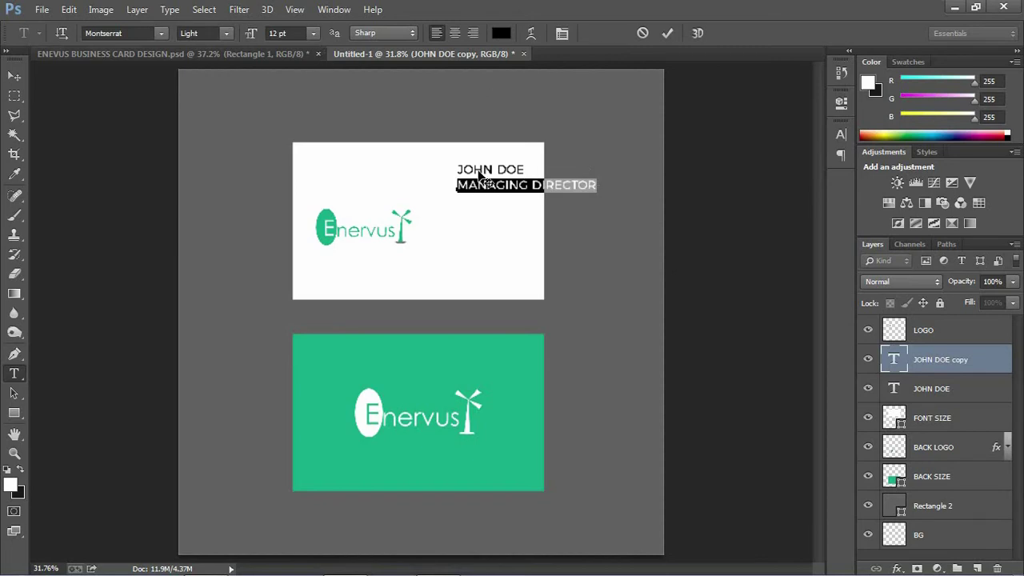
click(551, 186)
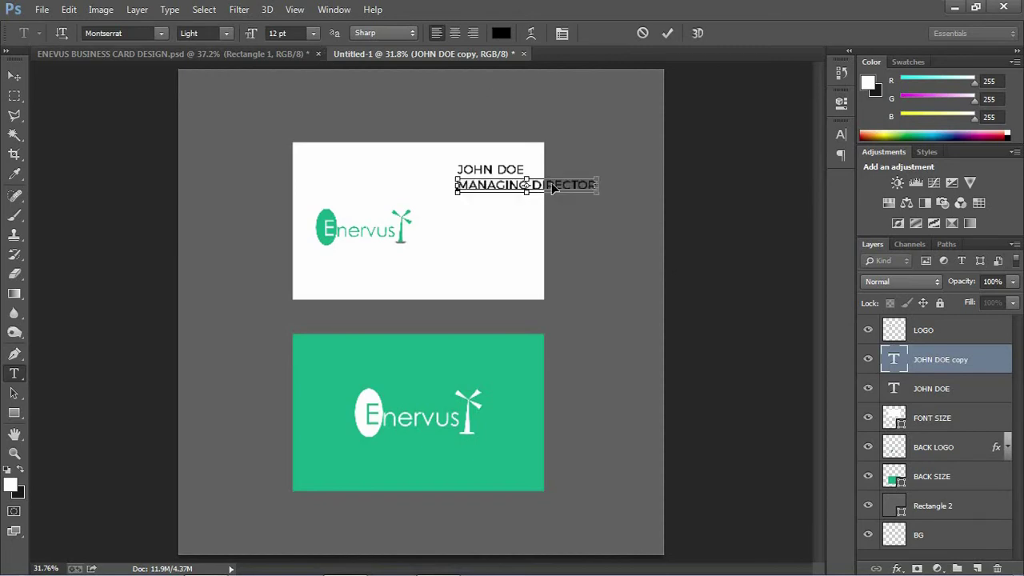
key(ctrl+a)
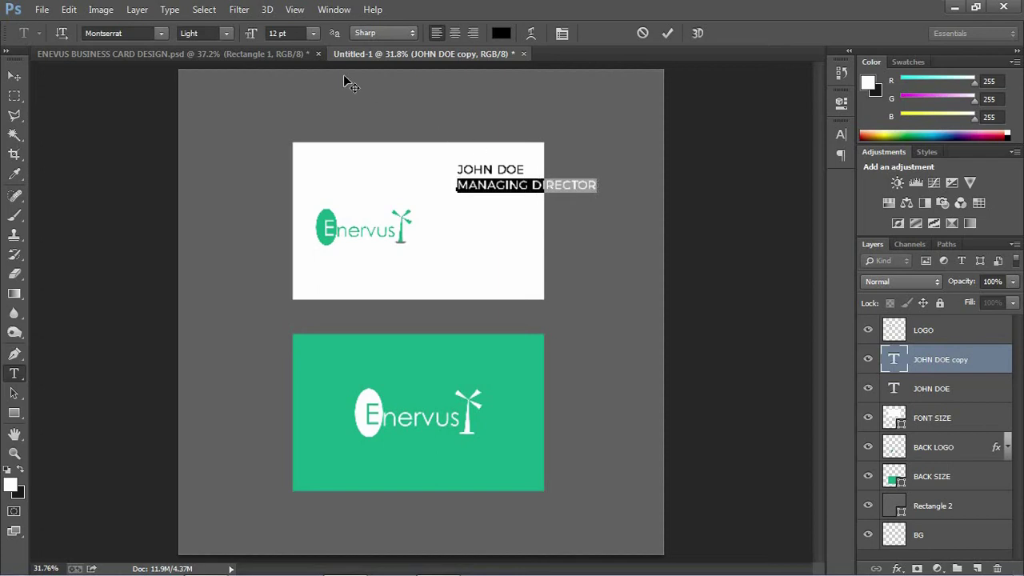
click(314, 33)
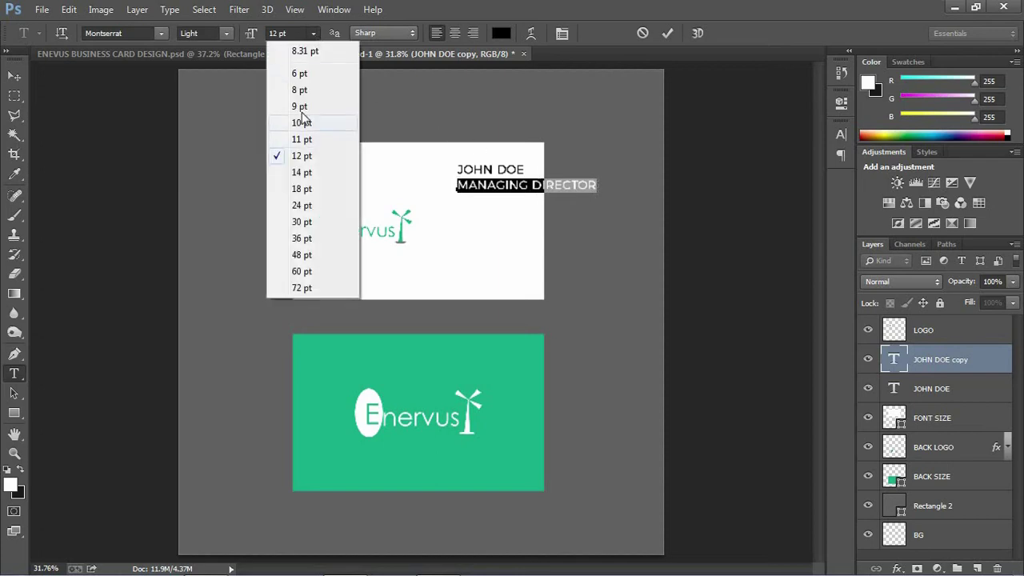
click(300, 107)
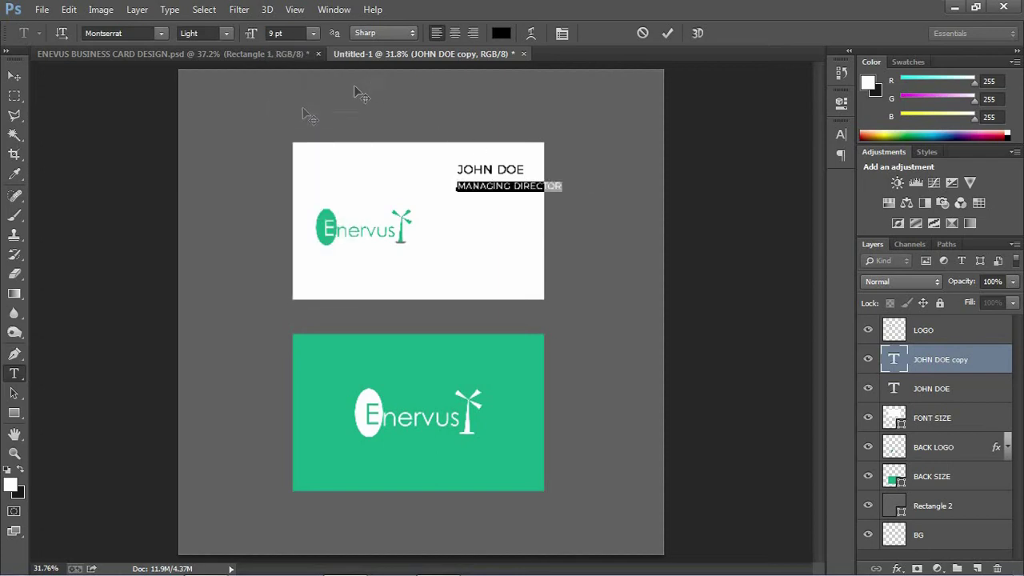
click(315, 33)
click(299, 90)
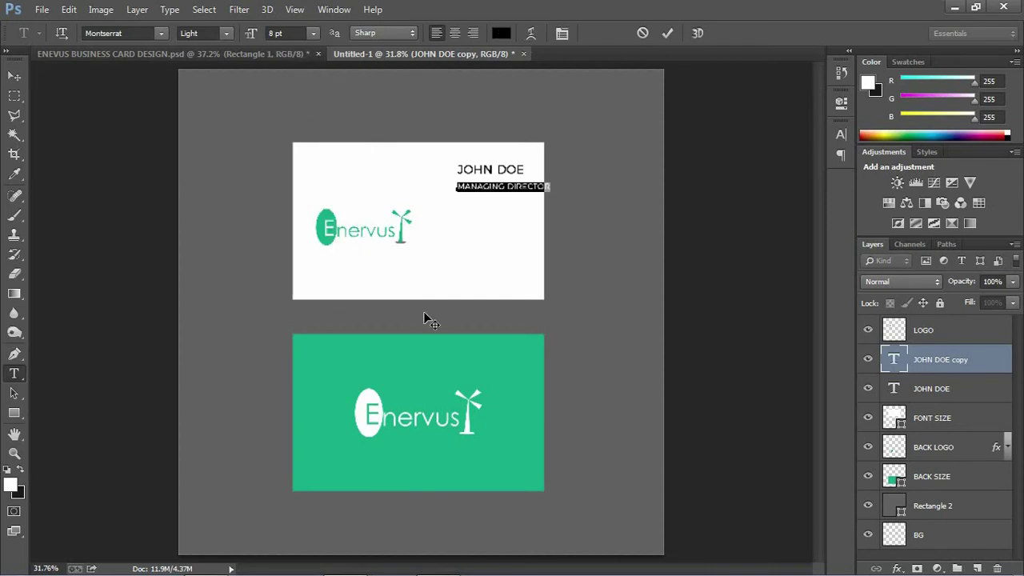
click(501, 33)
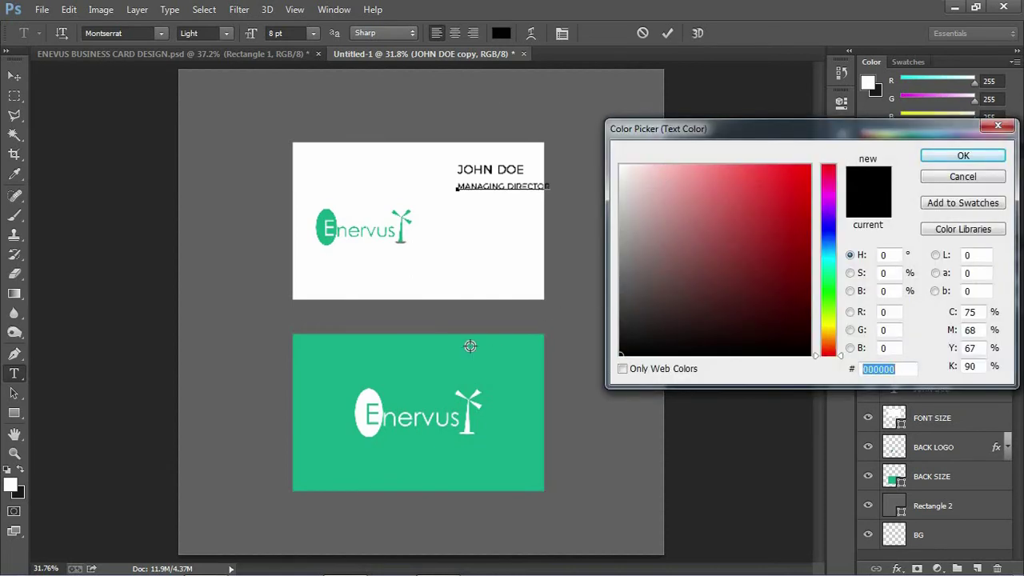
- Colour the MANAGING DIRECTOR text green #19ac88, sampled from the back card, and commit it
click(432, 353)
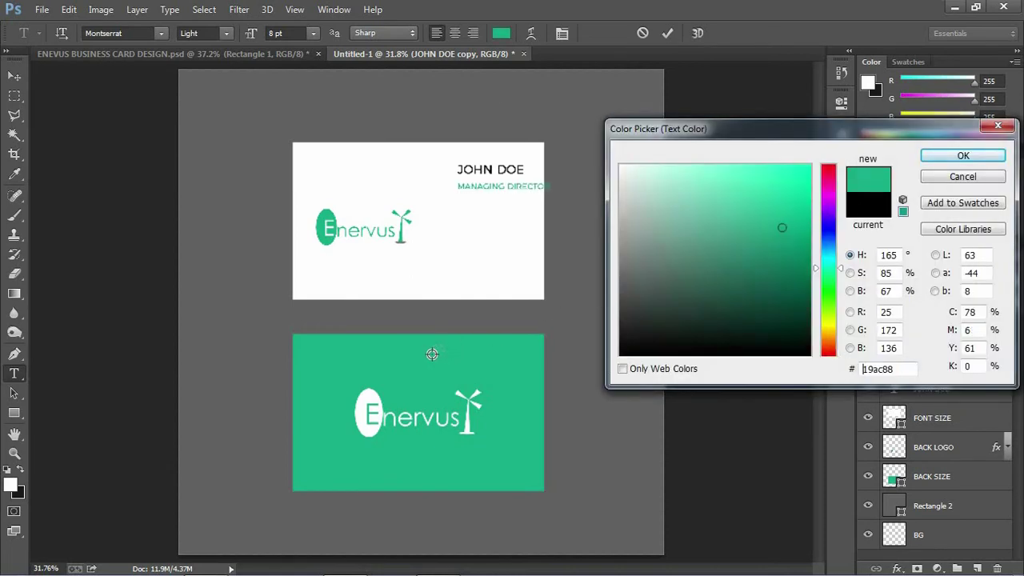
click(964, 156)
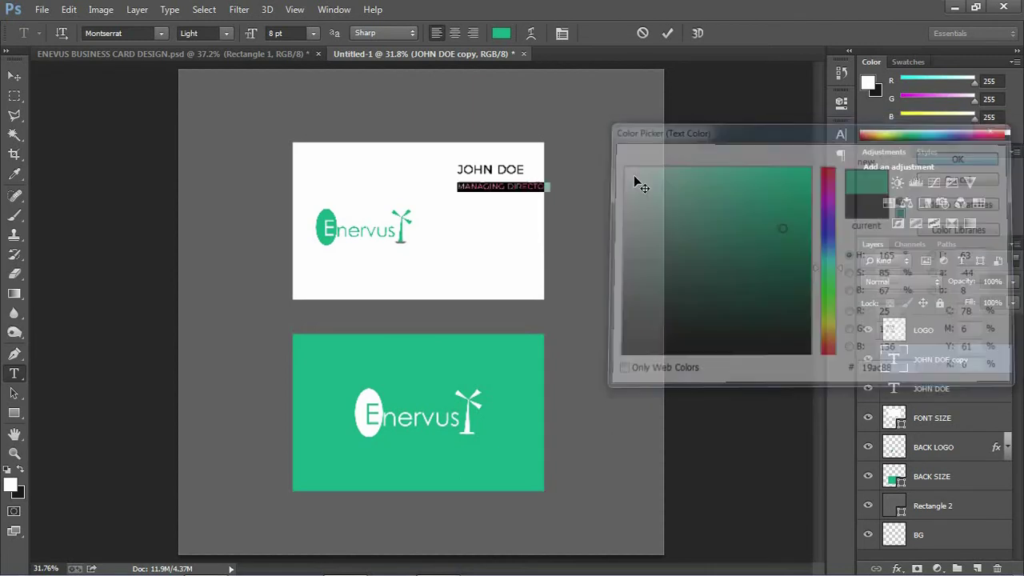
click(503, 32)
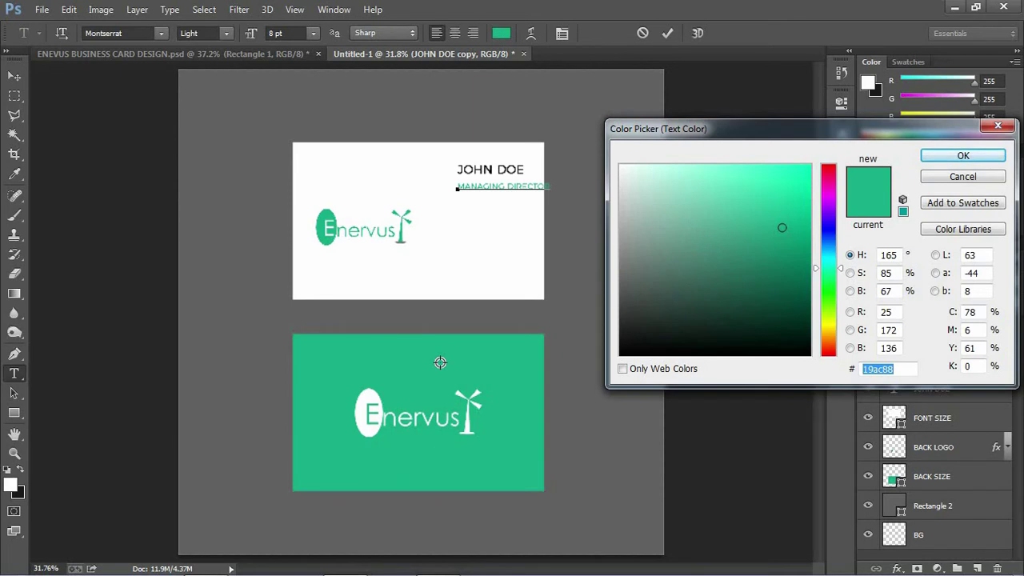
click(952, 155)
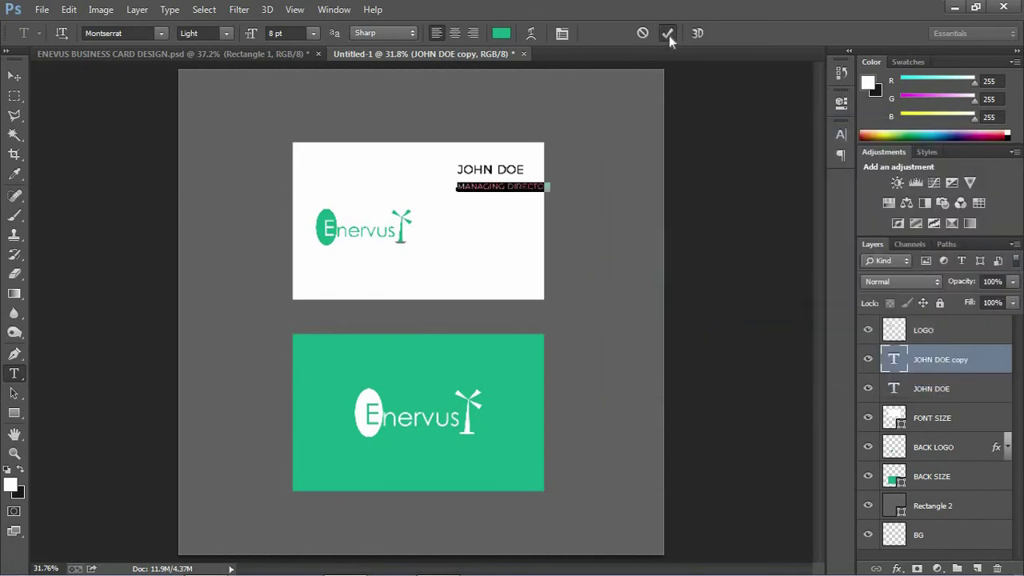
click(669, 35)
- Shift the MANAGING DIRECTOR line under JOHN DOE, then select the LOGO and JOHN DOE layers
key(v)
drag(521, 192, 495, 185)
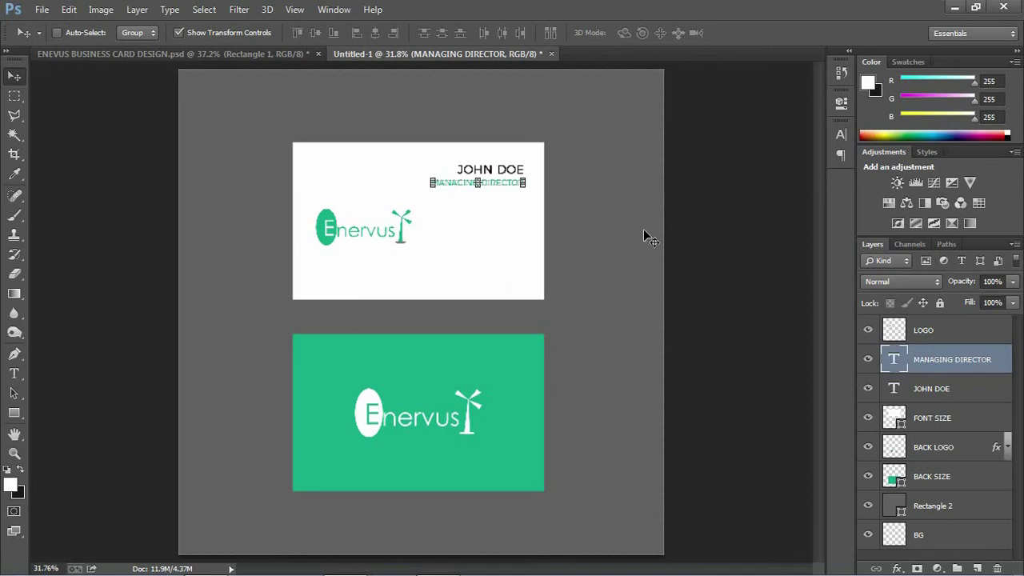
click(949, 336)
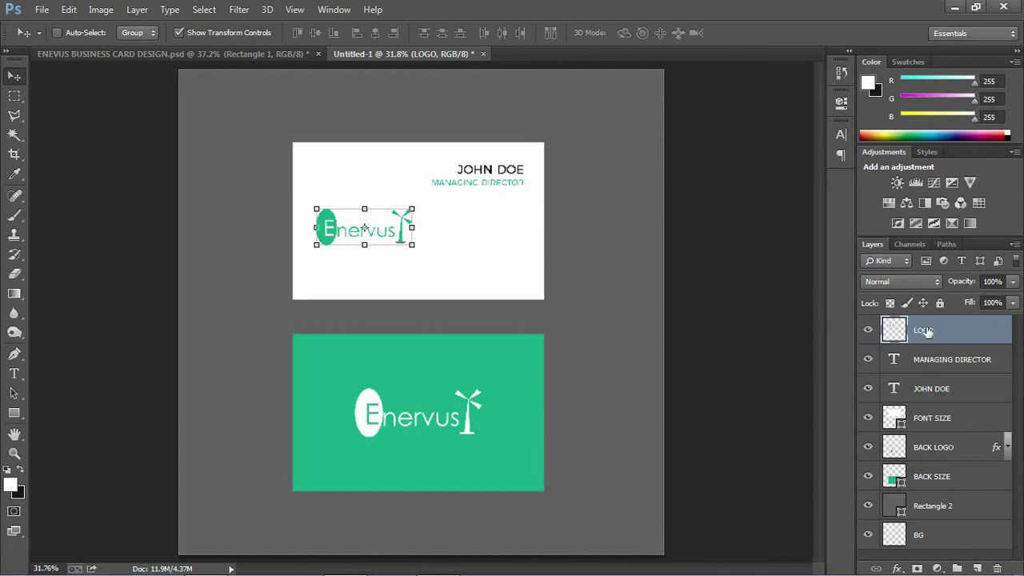
click(913, 389)
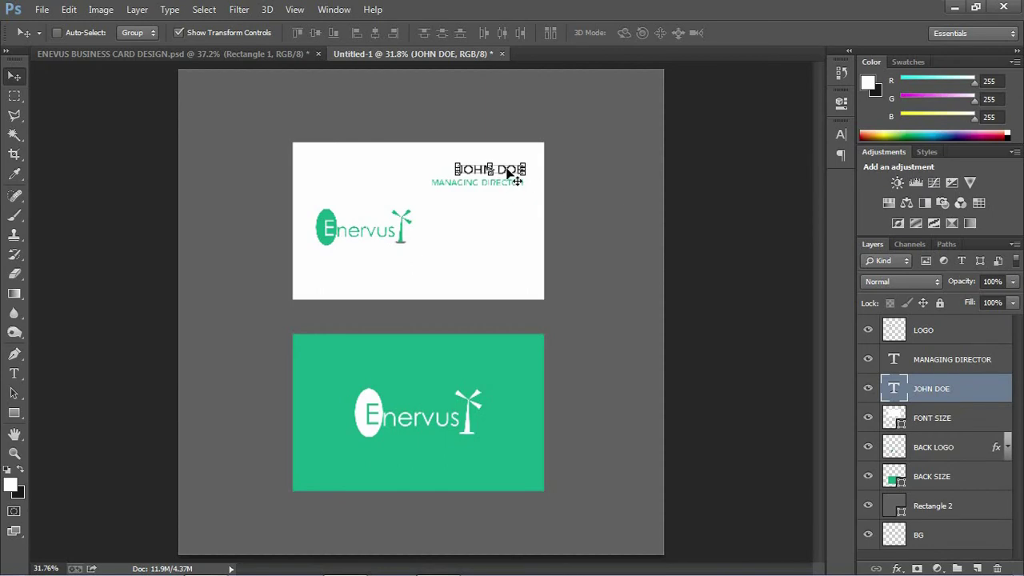
- Copy JOHN DOE lower on the card, set it to 8 pt, and replace its text with the company e-mail
drag(505, 264, 505, 262)
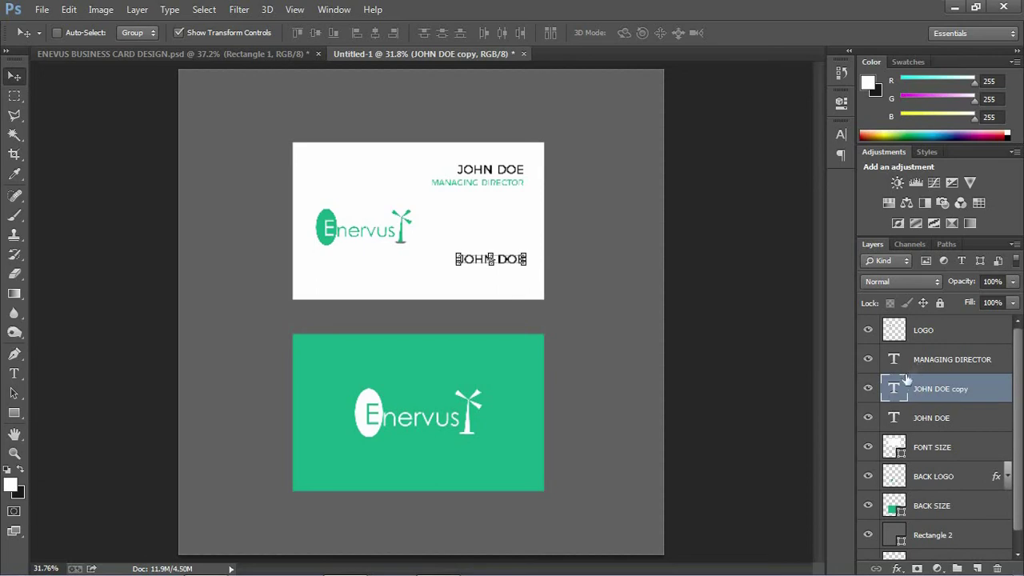
double_click(897, 389)
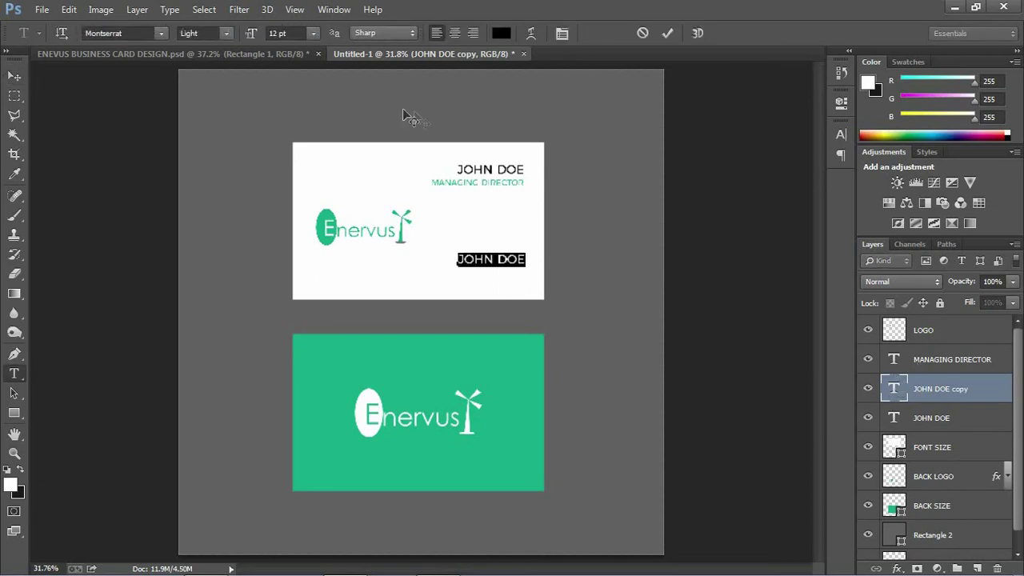
click(313, 33)
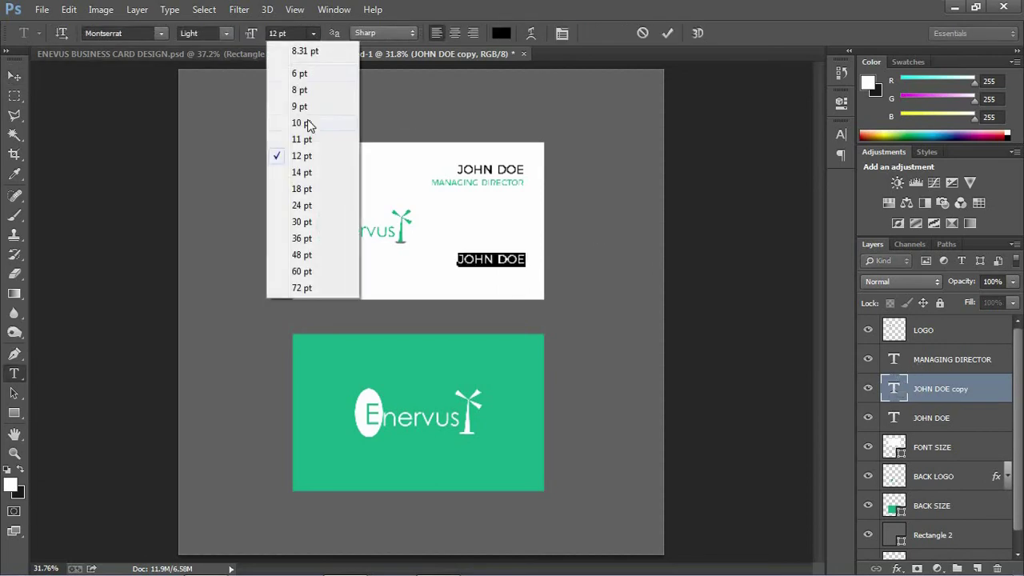
click(308, 92)
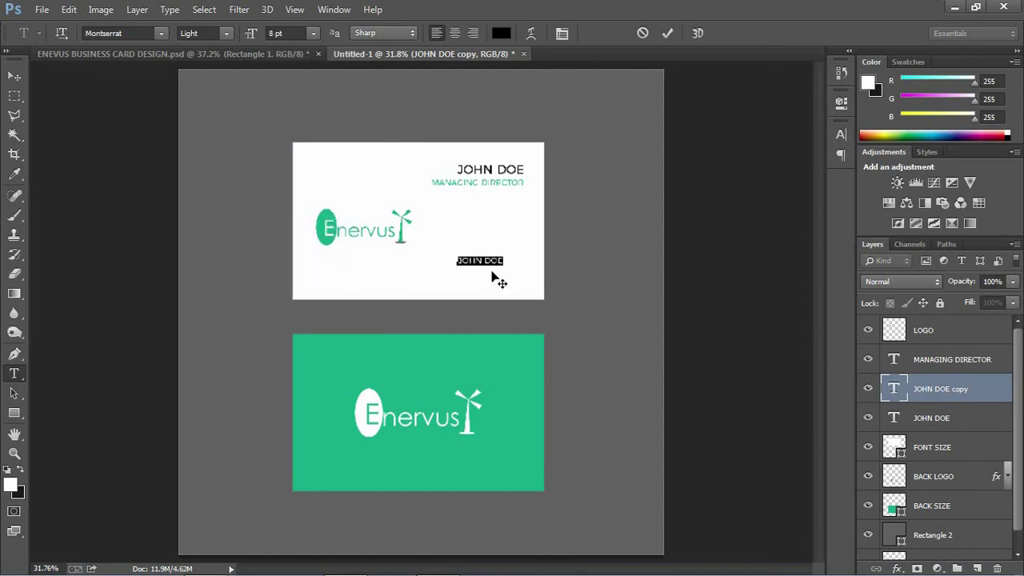
key(BackSpace)
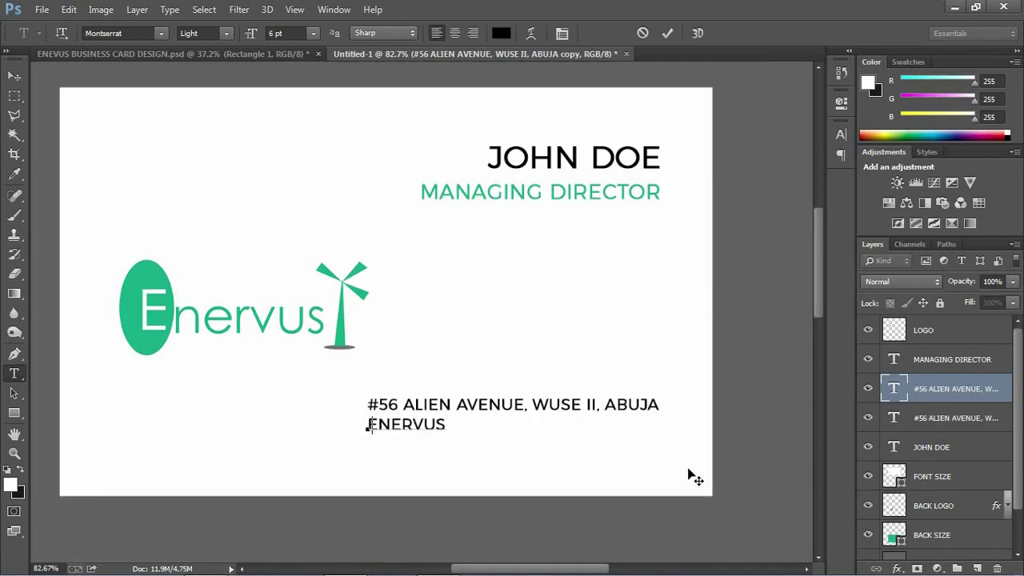
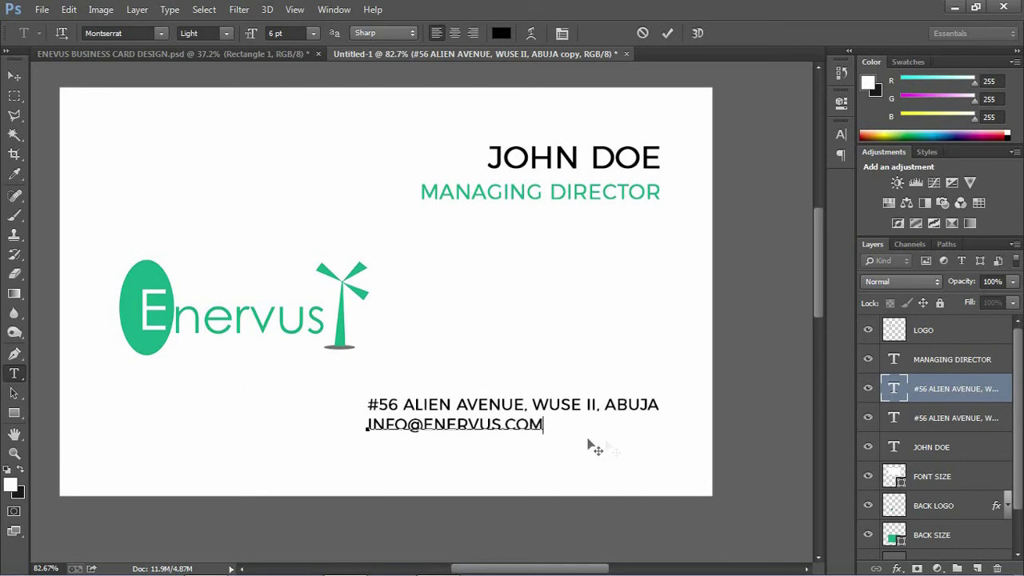
triple_click(445, 423)
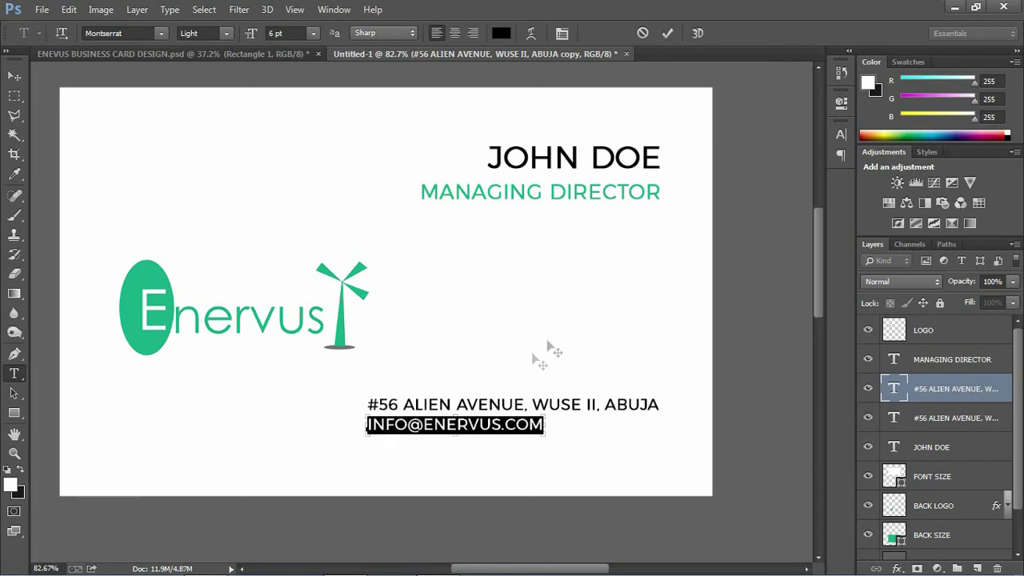
- Turn off All Caps in the Character panel so the e-mail line is lowercase, and commit it
click(563, 33)
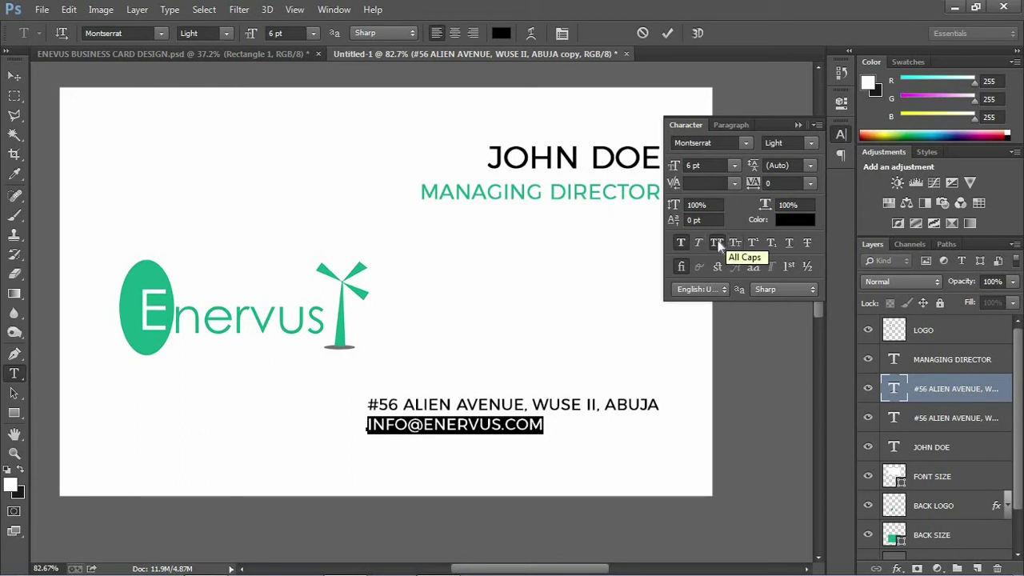
click(717, 242)
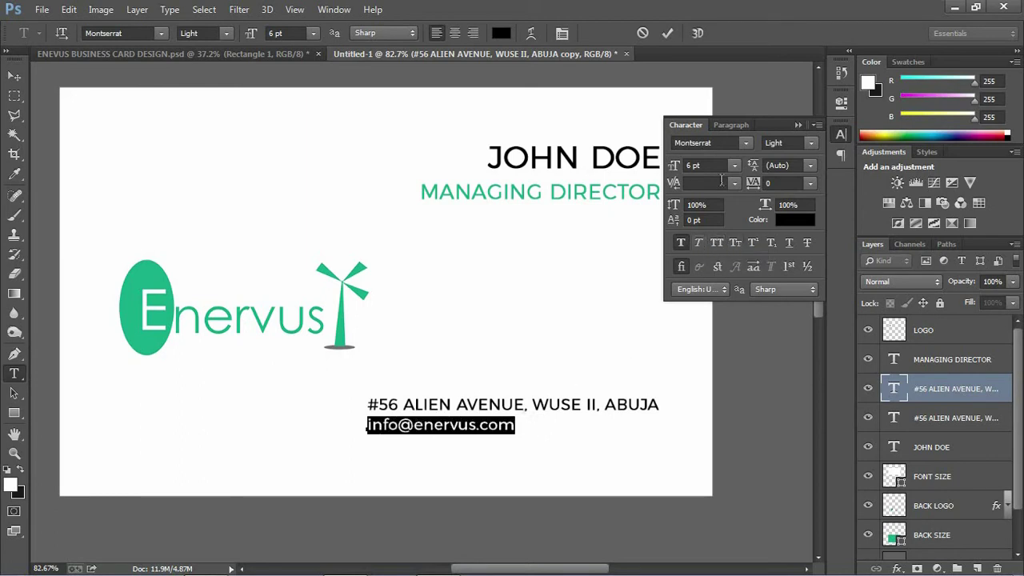
click(798, 125)
click(668, 33)
key(v)
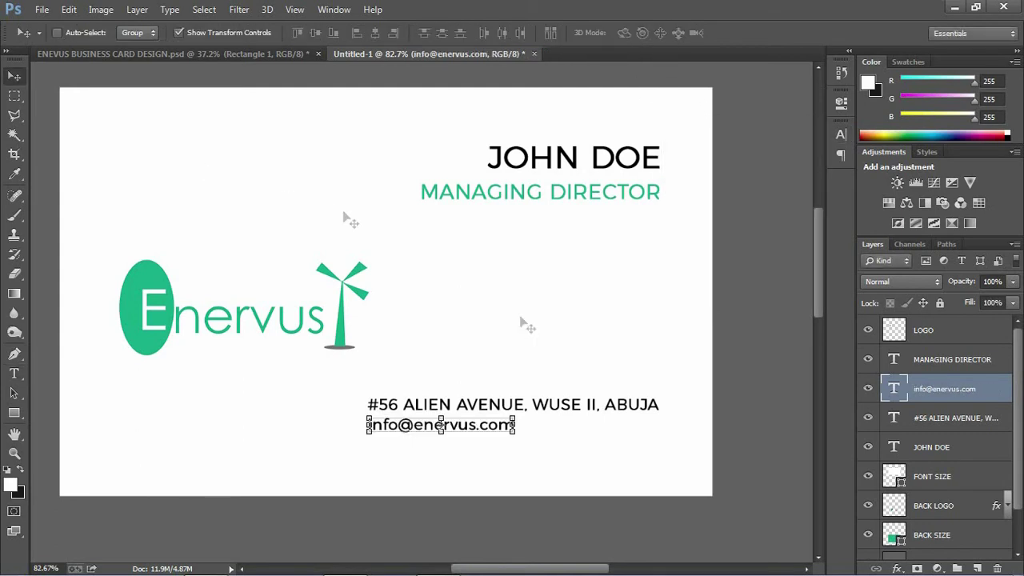
- Align the e-mail line's right edge with the address line
shift+click(941, 418)
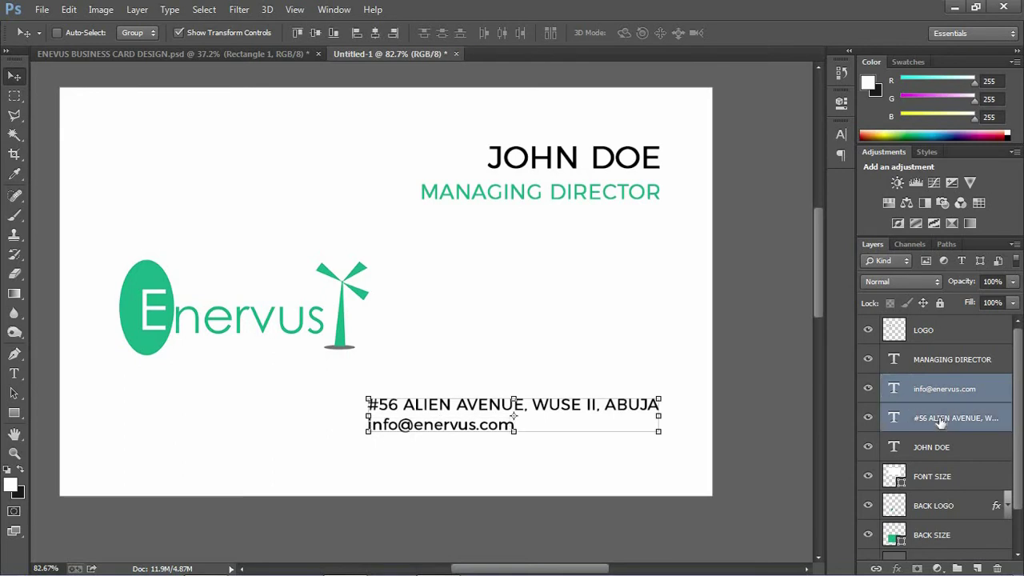
click(393, 33)
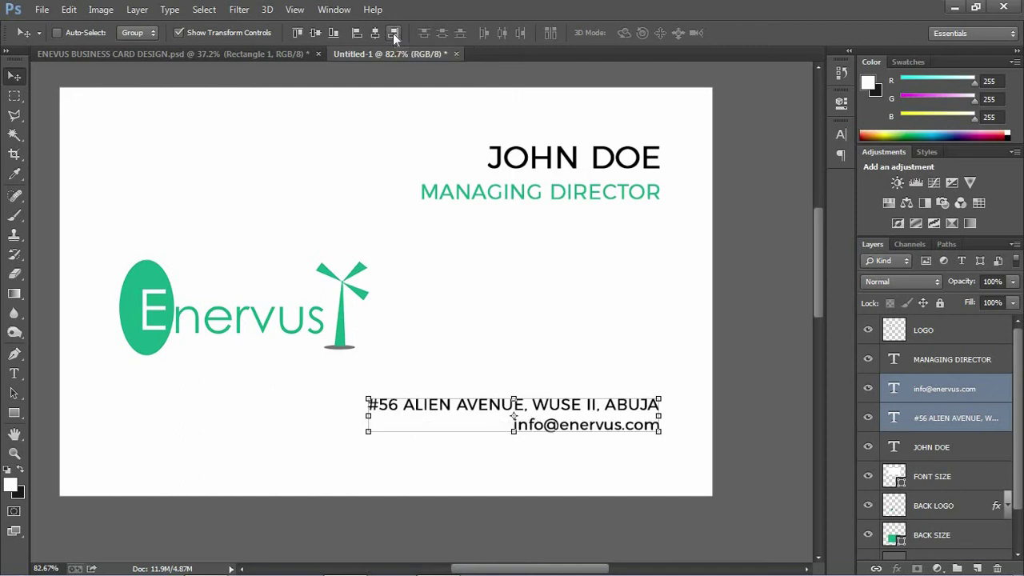
click(888, 361)
- Nudge the e-mail line down two steps and duplicate it just above
click(904, 396)
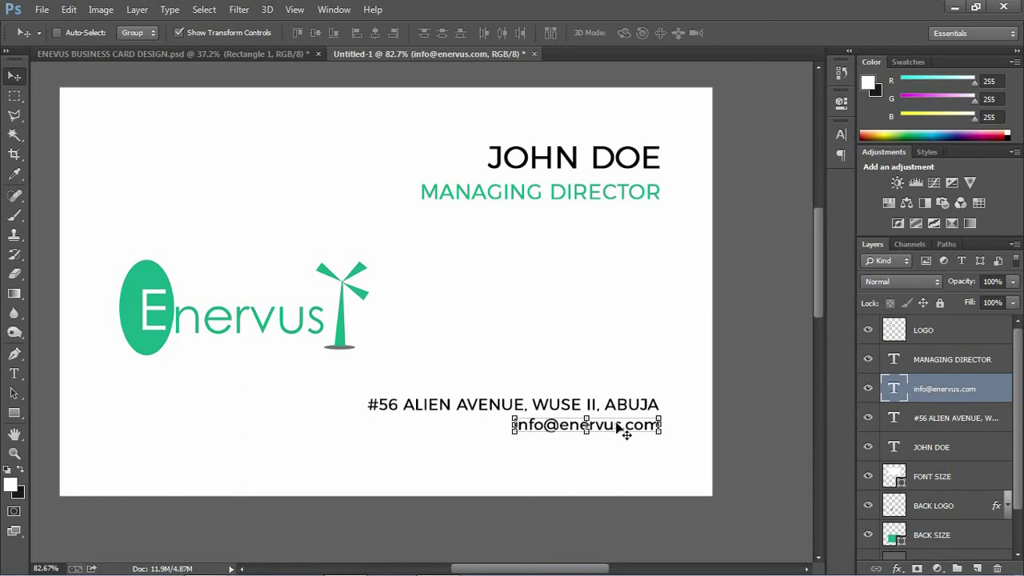
key(Down)
key(Down)
key(Down)
key(Down)
key(Down)
key(Down)
key(Down)
key(Down)
key(Down)
key(Down)
key(Down)
key(Down)
key(Down)
key(Down)
key(Down)
key(Down)
key(Down)
key(Down)
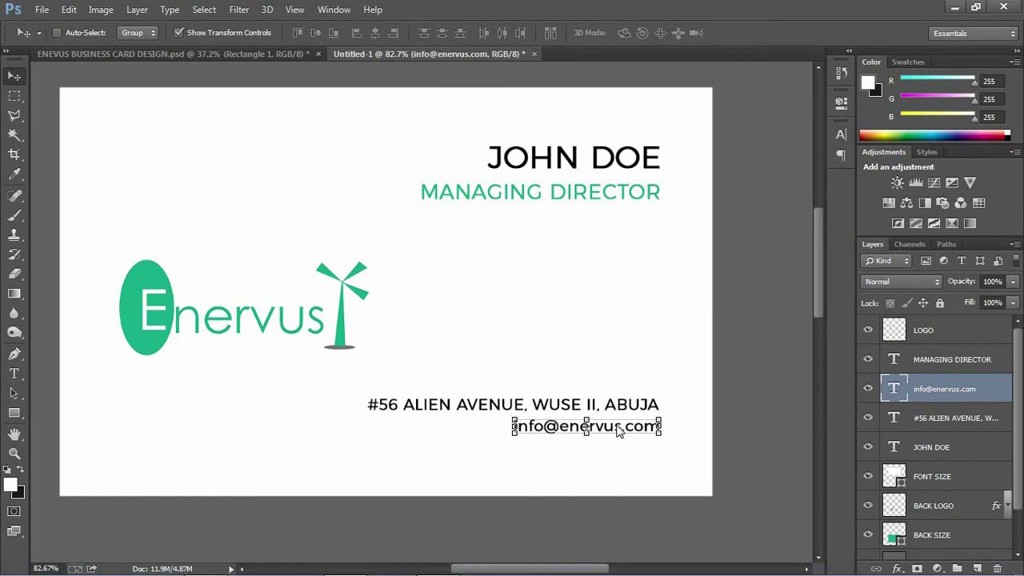
key(Down)
key(Down)
key(Down)
key(Down)
key(Down)
key(Down)
key(Down)
key(Down)
key(Down)
key(Down)
key(Down)
key(Down)
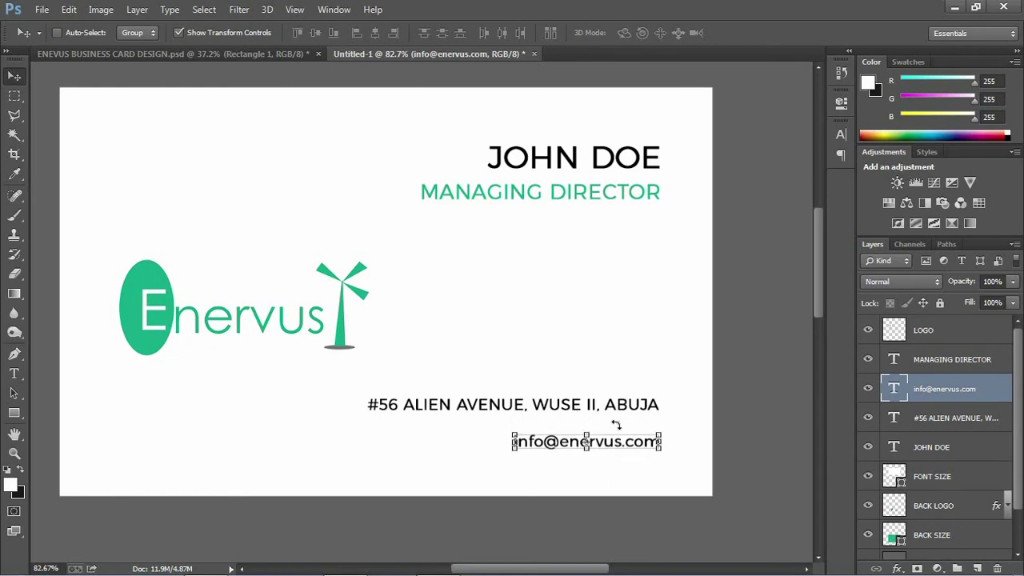
mouse_move(604, 441)
mouse_down()
mouse_move(605, 413)
mouse_move(606, 430)
mouse_up()
- Reposition the duplicated e-mail line so it lines up on the right above the original
key(Up)
key(Up)
key(Up)
key(Up)
key(Up)
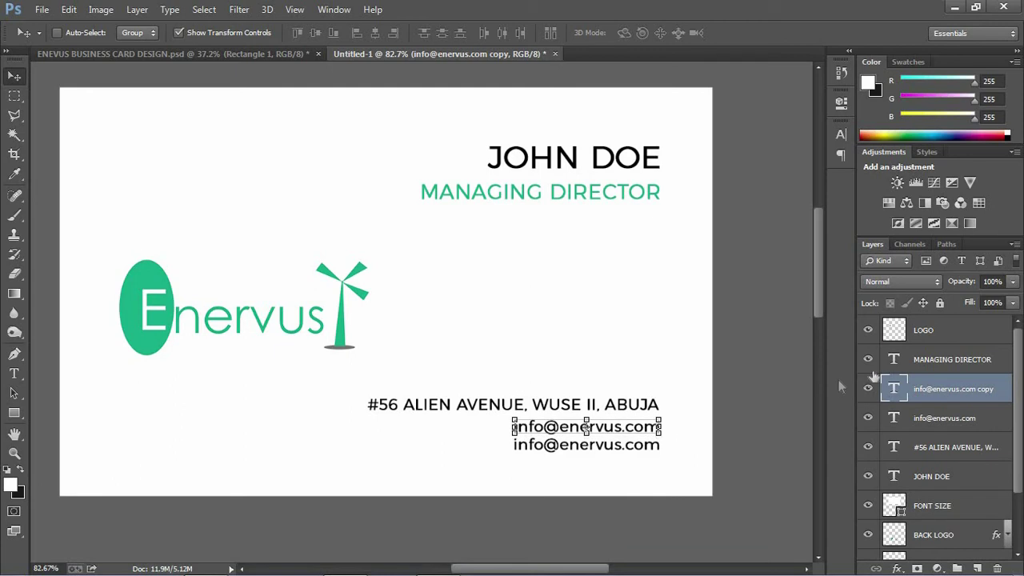
double_click(894, 387)
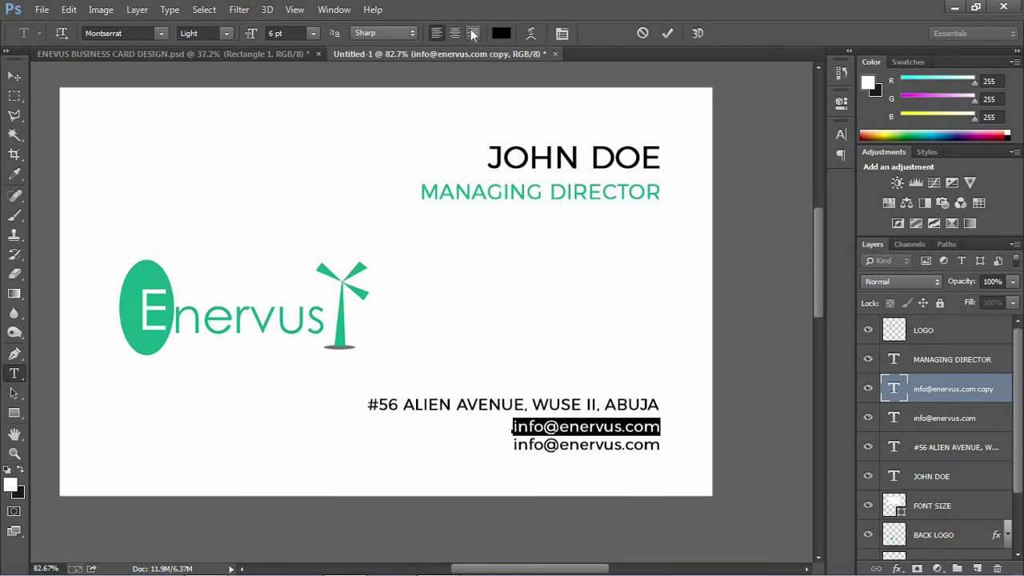
key(ctrl+shift+l)
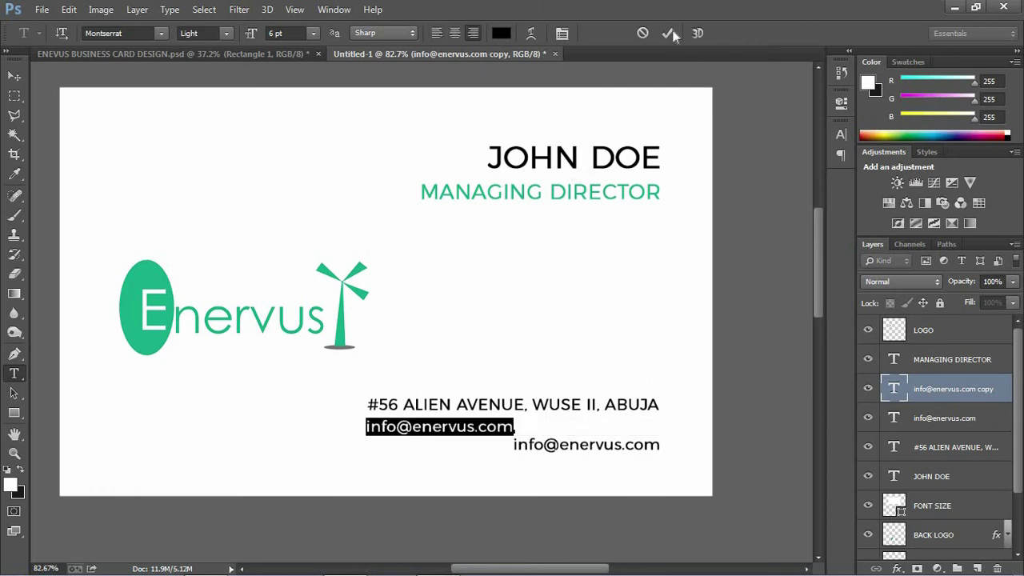
key(ctrl+Return)
key(v)
drag(461, 430, 602, 419)
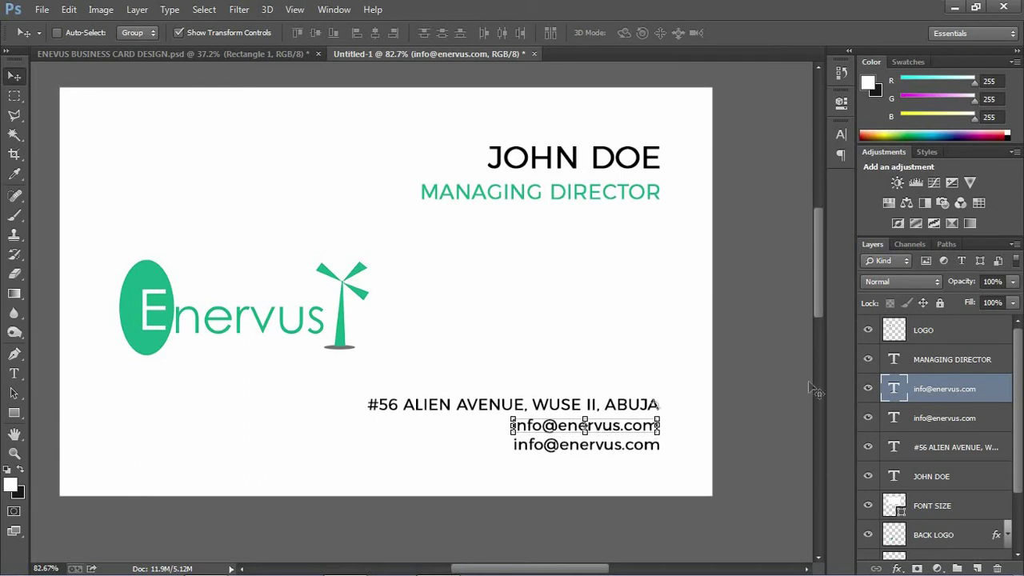
- Replace the upper line's text with the business phone number and commit it
double_click(896, 391)
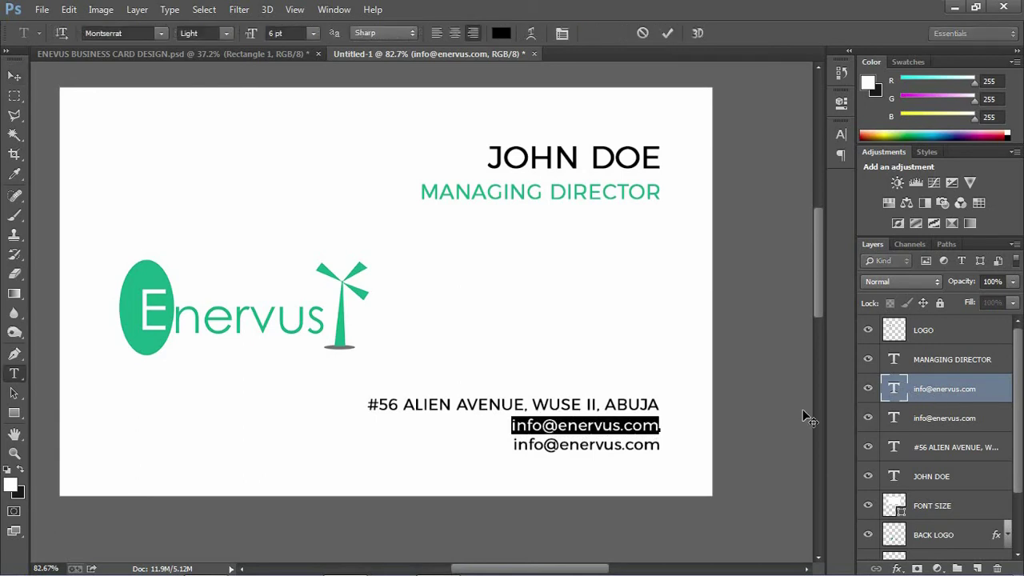
key(BackSpace)
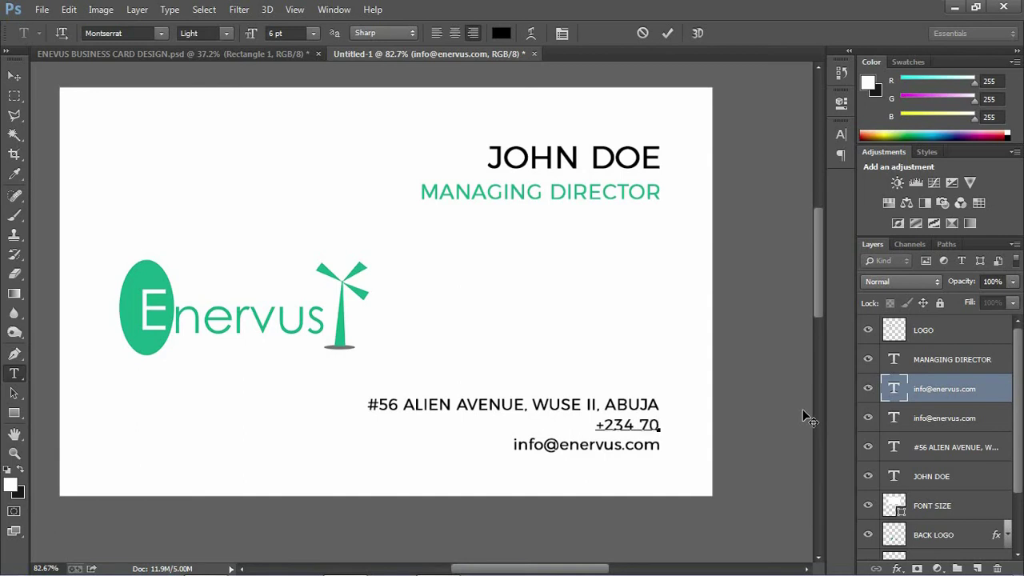
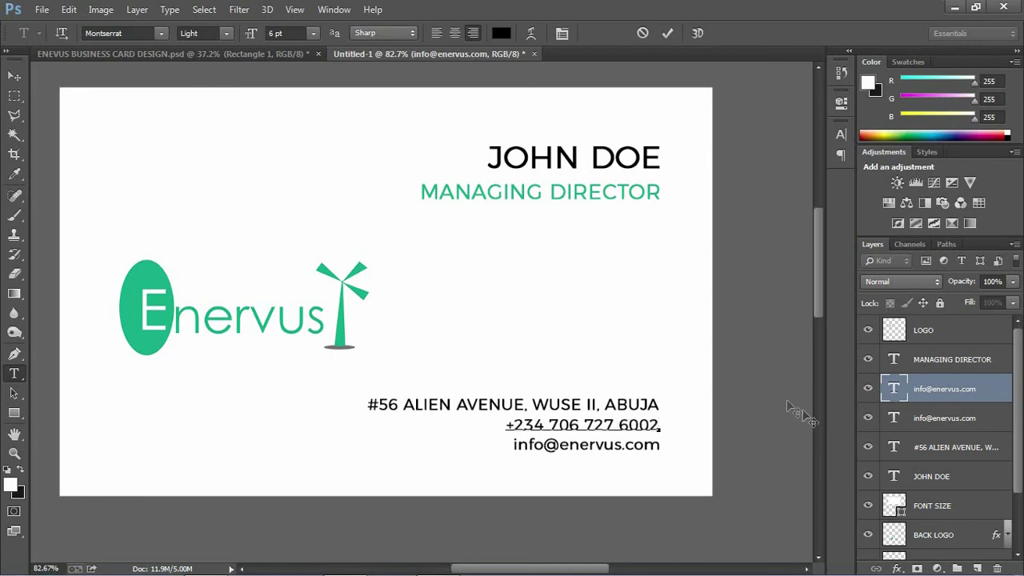
click(669, 34)
key(v)
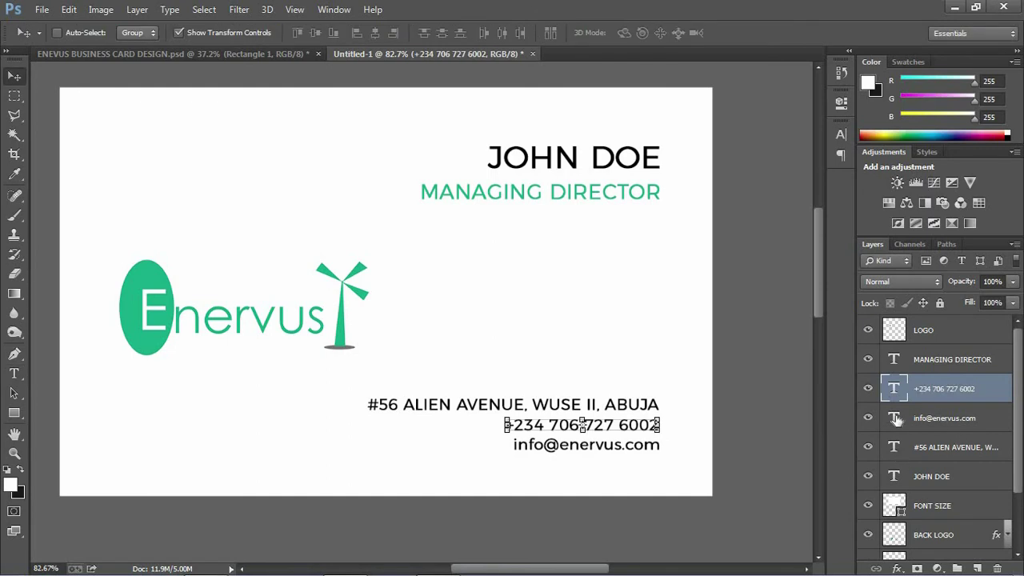
click(897, 419)
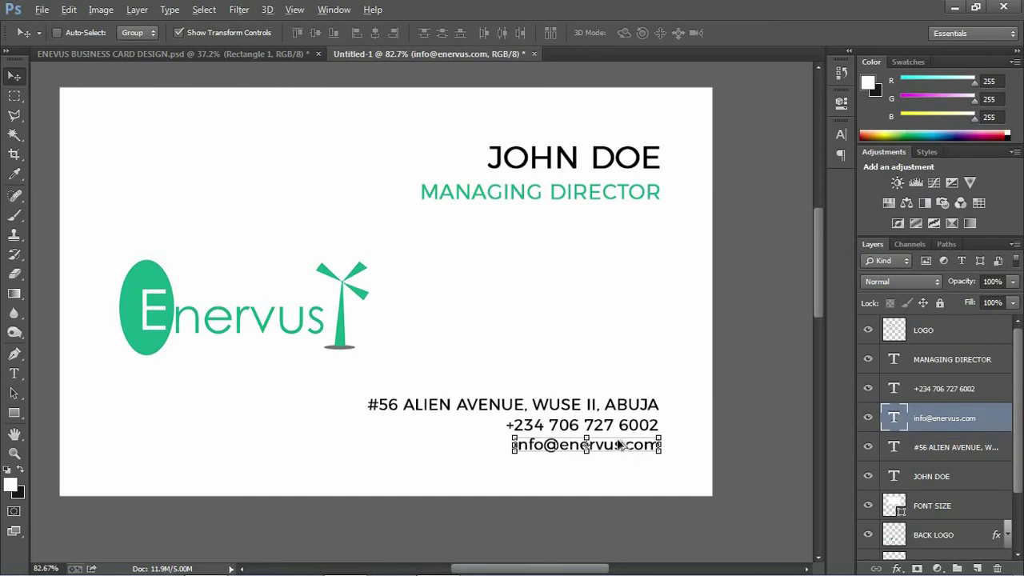
drag(619, 455, 619, 466)
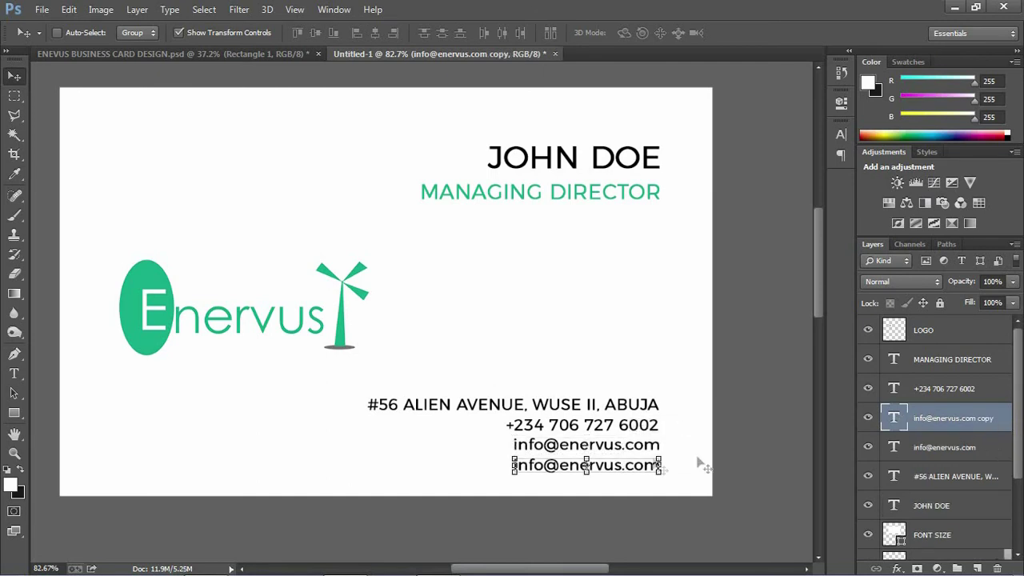
double_click(891, 420)
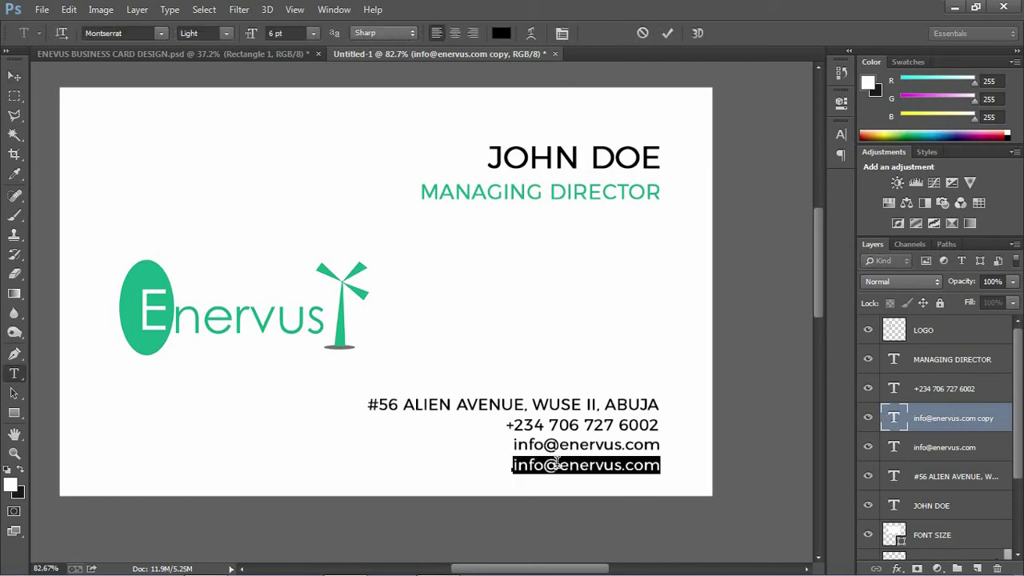
click(593, 472)
key(BackSpace)
key(BackSpace)
key(BackSpace)
key(BackSpace)
key(BackSpace)
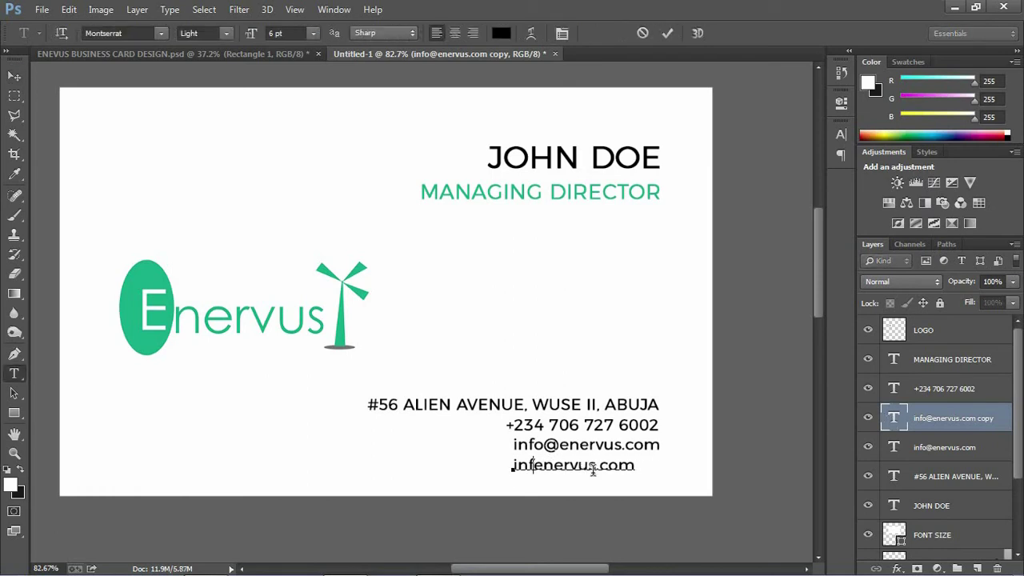
text(www)
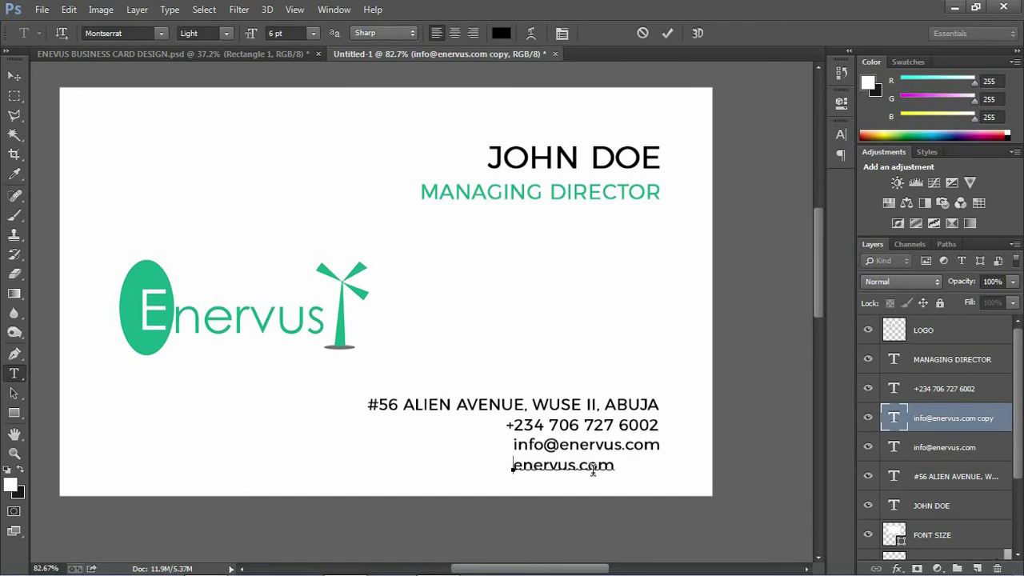
text(.)
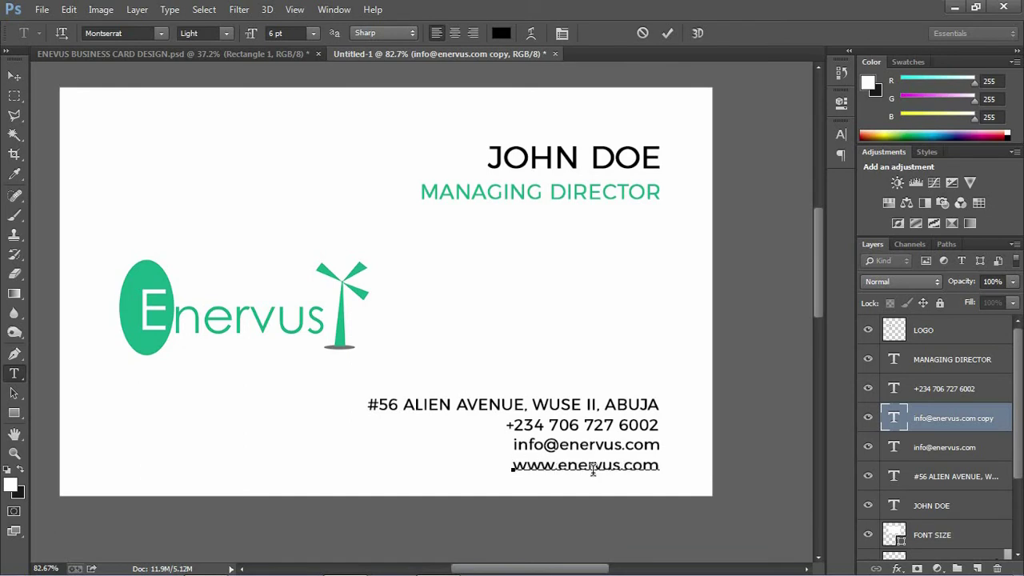
click(669, 35)
key(v)
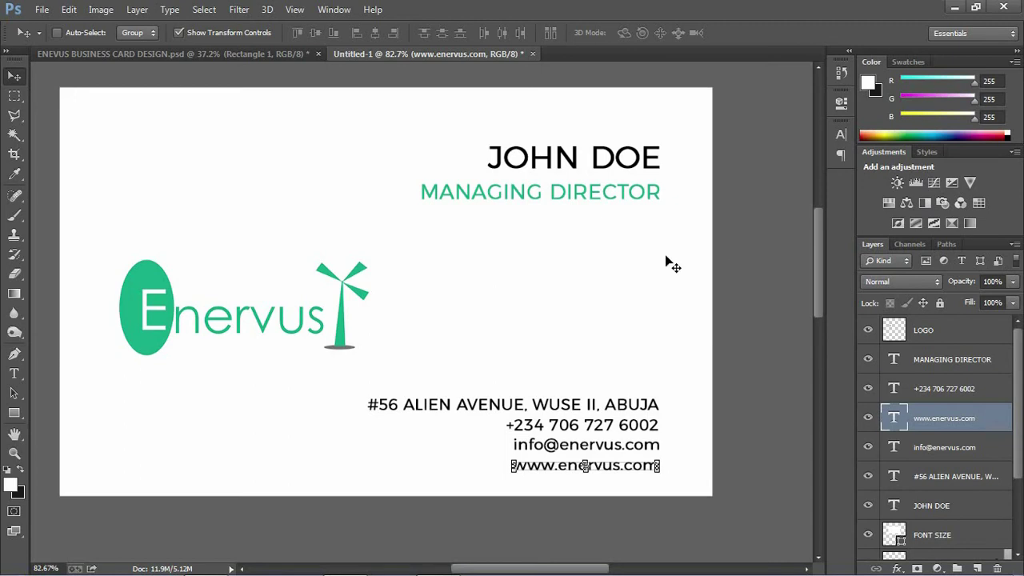
key(ctrl+0)
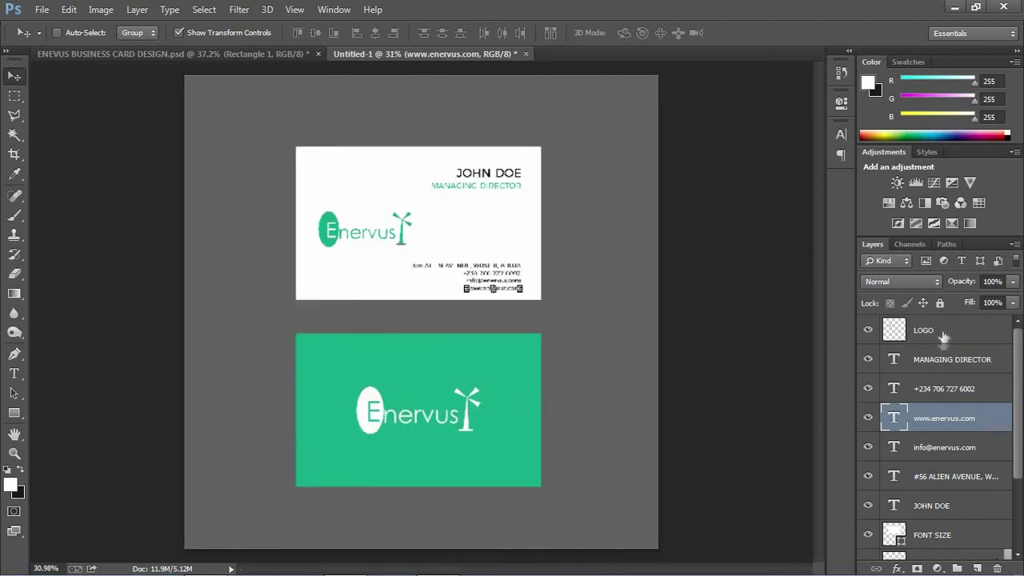
- Select BACK LOGO in the Layers panel and add an empty Layer 1 above it
click(940, 357)
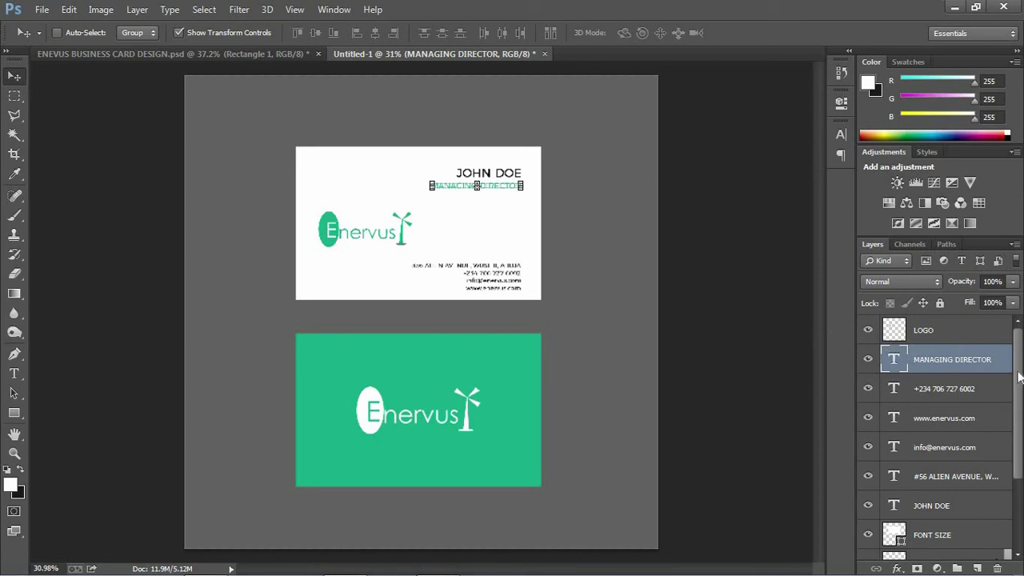
drag(1021, 371, 1017, 453)
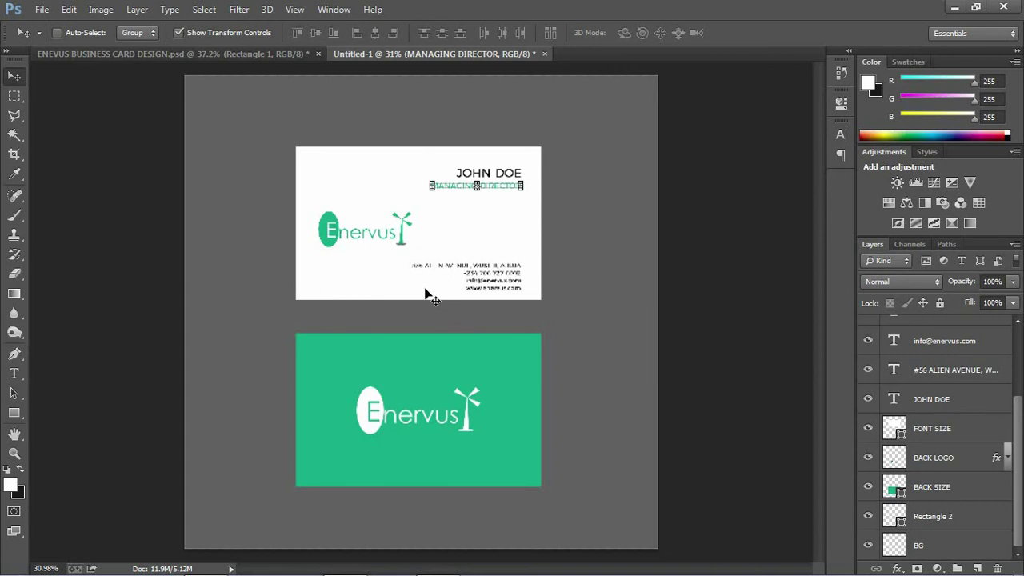
click(928, 455)
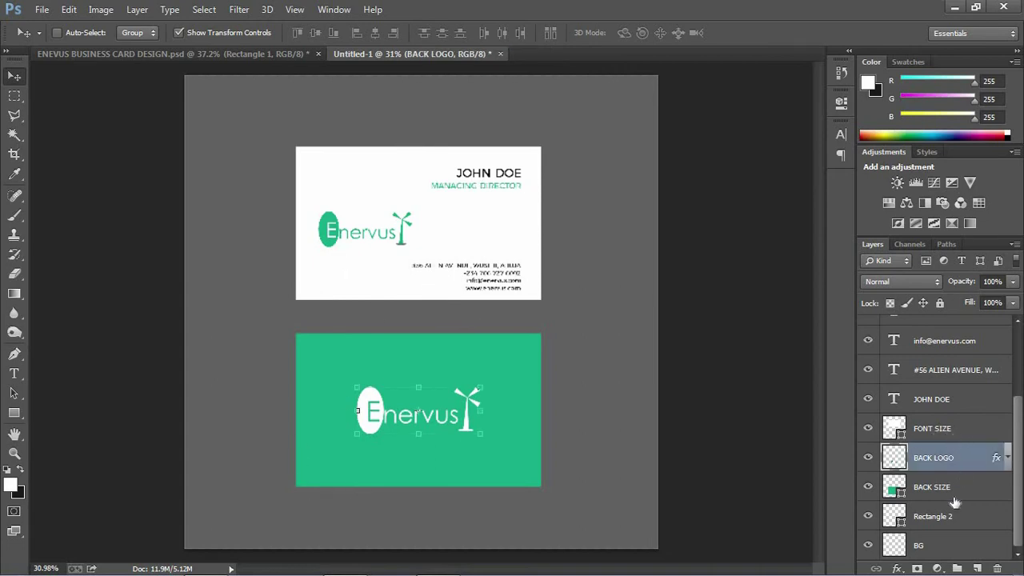
click(978, 568)
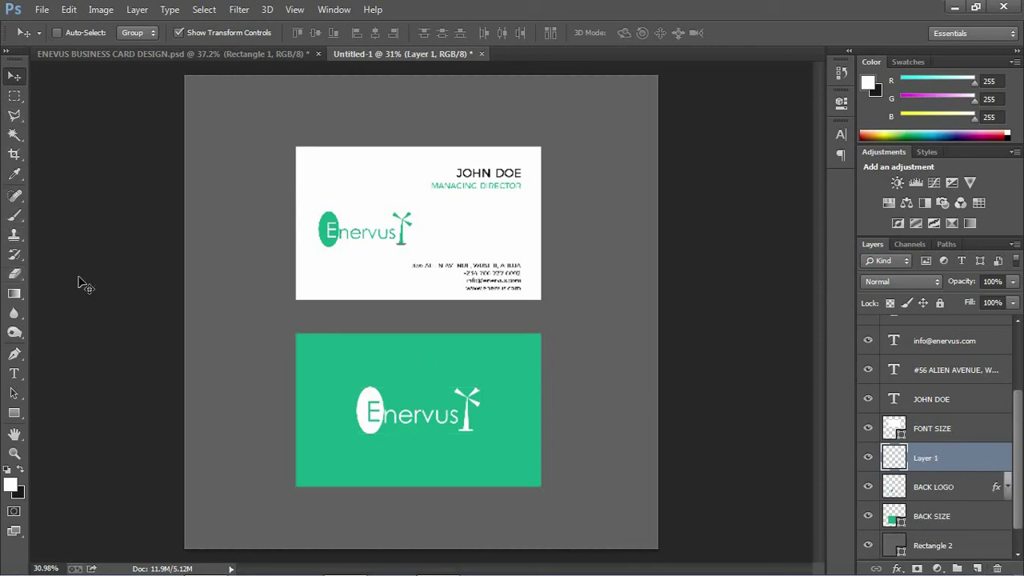
- Paint a soft 135 px dark grey stroke beneath the white card's lower-left edge
key(b)
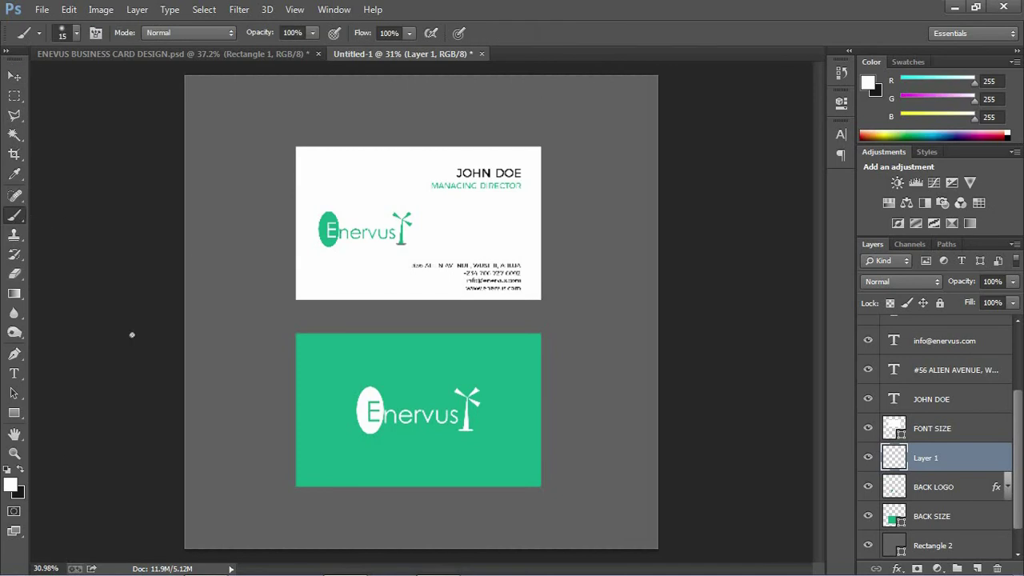
click(20, 471)
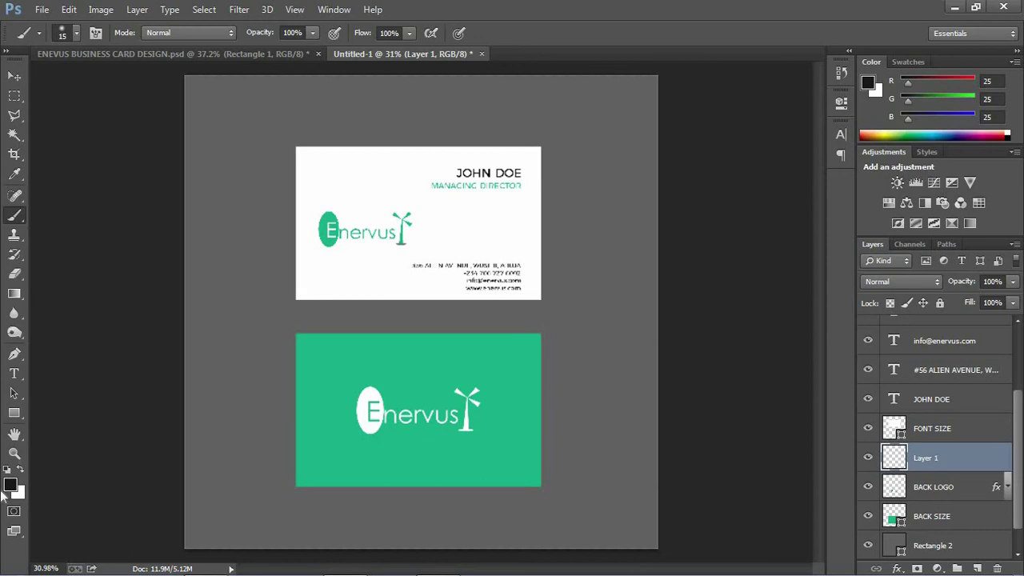
click(77, 32)
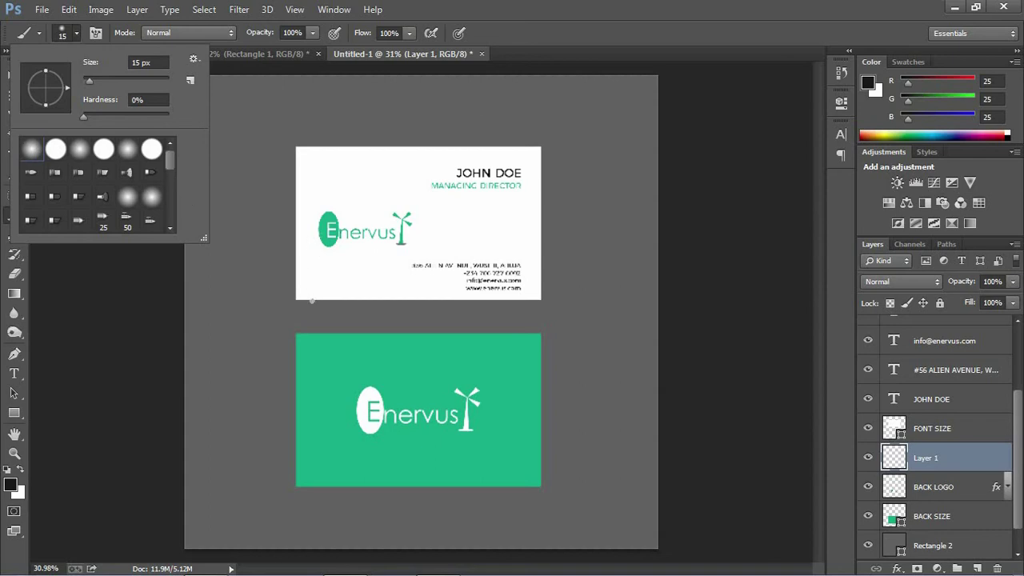
drag(88, 80, 134, 80)
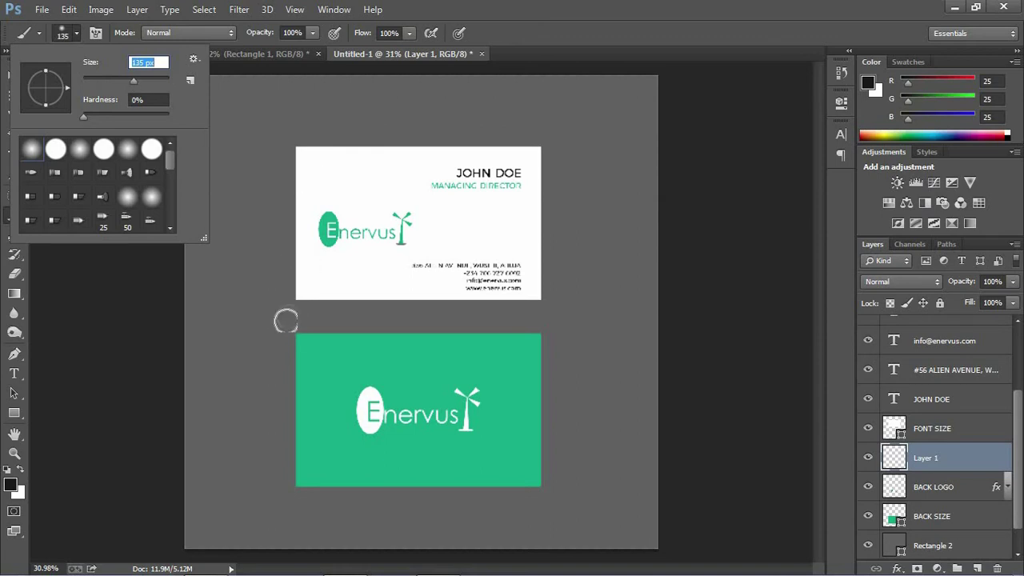
mouse_move(292, 303)
mouse_down()
mouse_move(325, 297)
mouse_move(305, 309)
mouse_move(351, 289)
mouse_move(344, 301)
mouse_move(411, 296)
mouse_move(309, 308)
mouse_move(373, 292)
mouse_up()
click(14, 116)
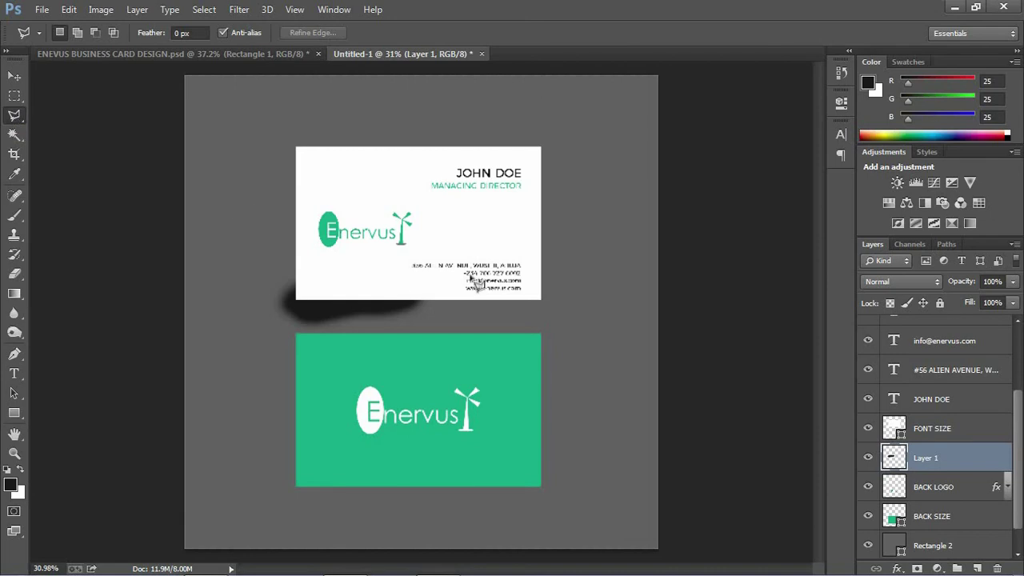
- Lasso an area around the shadow, feather it 50 px, and delete to fade it
click(482, 302)
click(438, 290)
click(410, 301)
click(272, 376)
click(434, 355)
click(509, 332)
click(481, 302)
right_click(435, 316)
click(495, 299)
text(50)
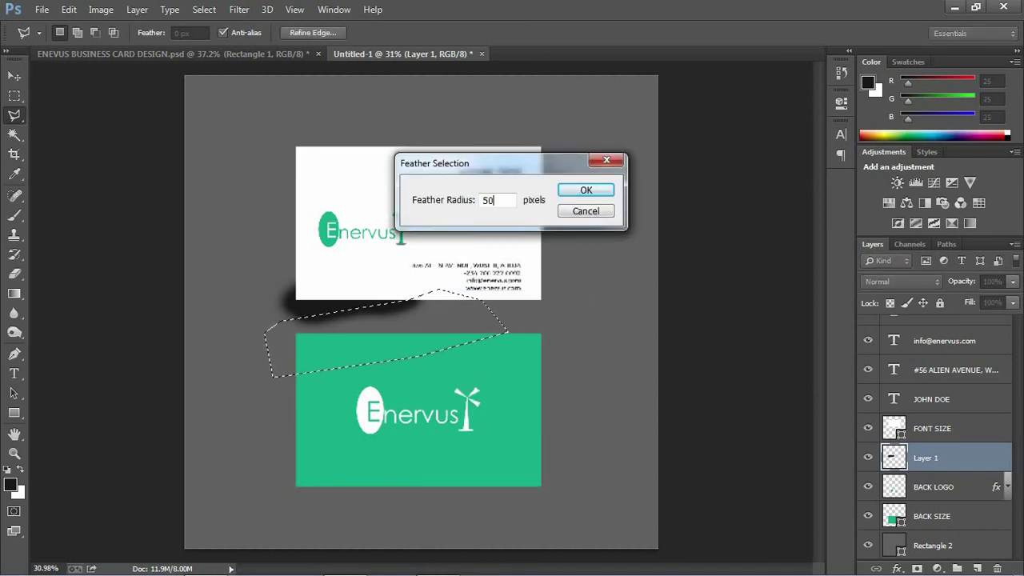
key(Return)
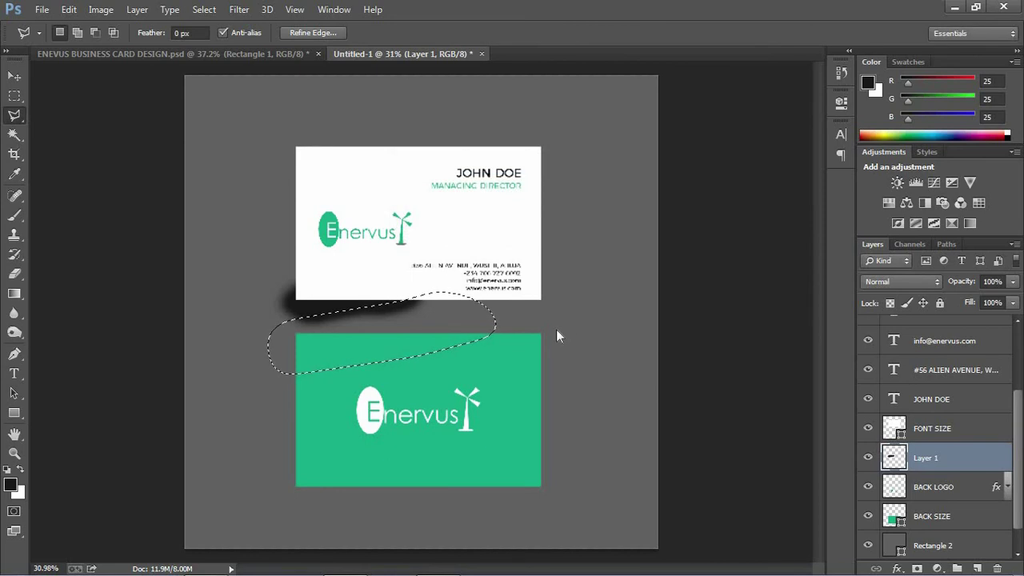
key(Delete)
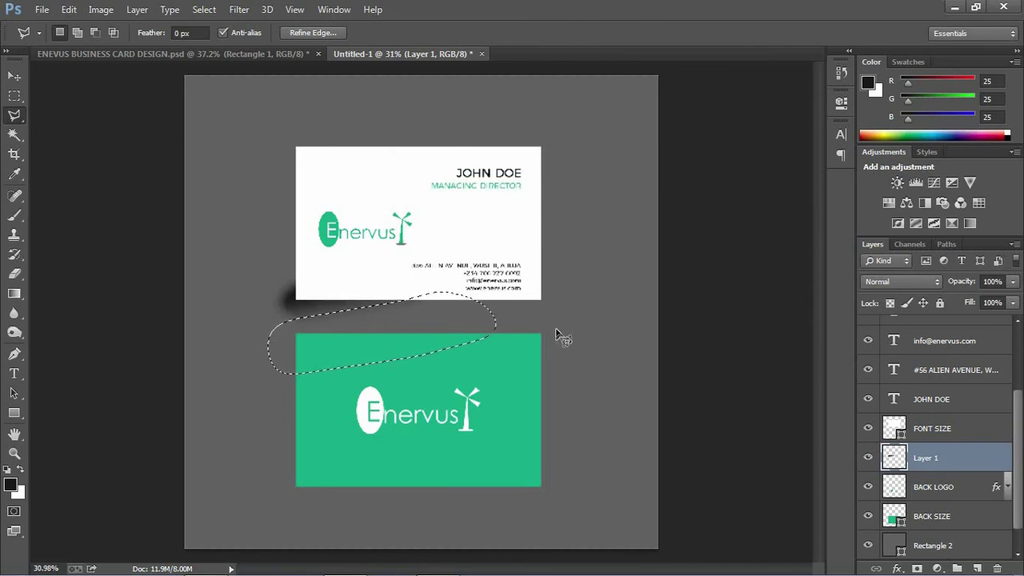
key(ctrl+d)
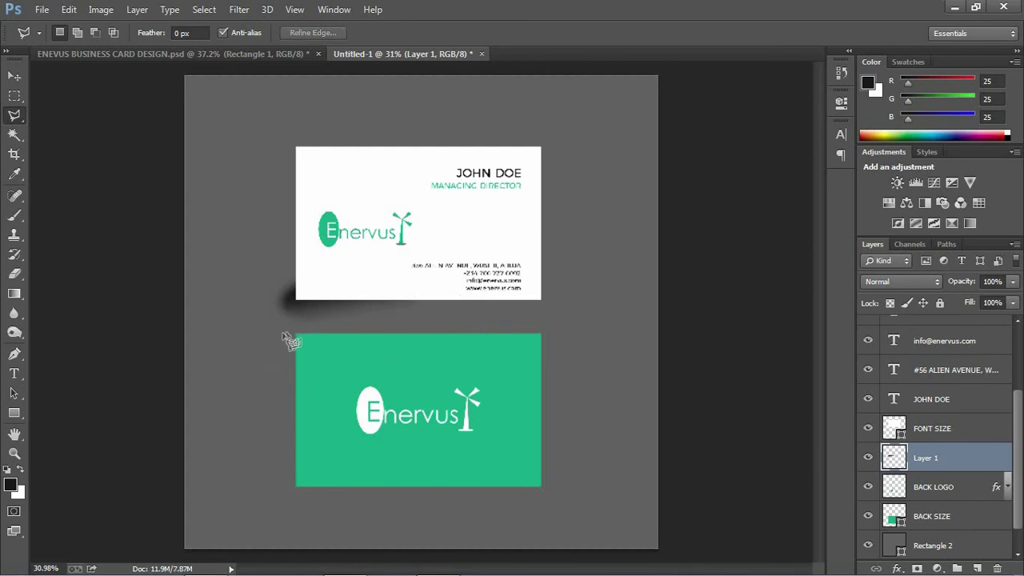
- Lasso the shadow's hard left end, feather it, and delete it for a soft edge
click(296, 328)
click(295, 230)
click(265, 225)
click(252, 346)
click(296, 328)
right_click(276, 278)
click(332, 298)
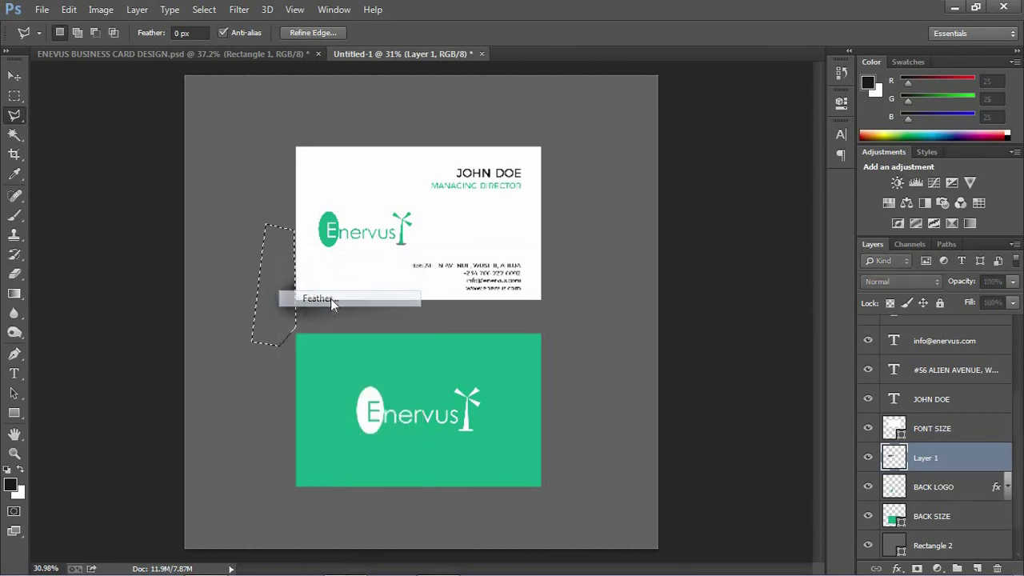
key(Return)
key(Delete)
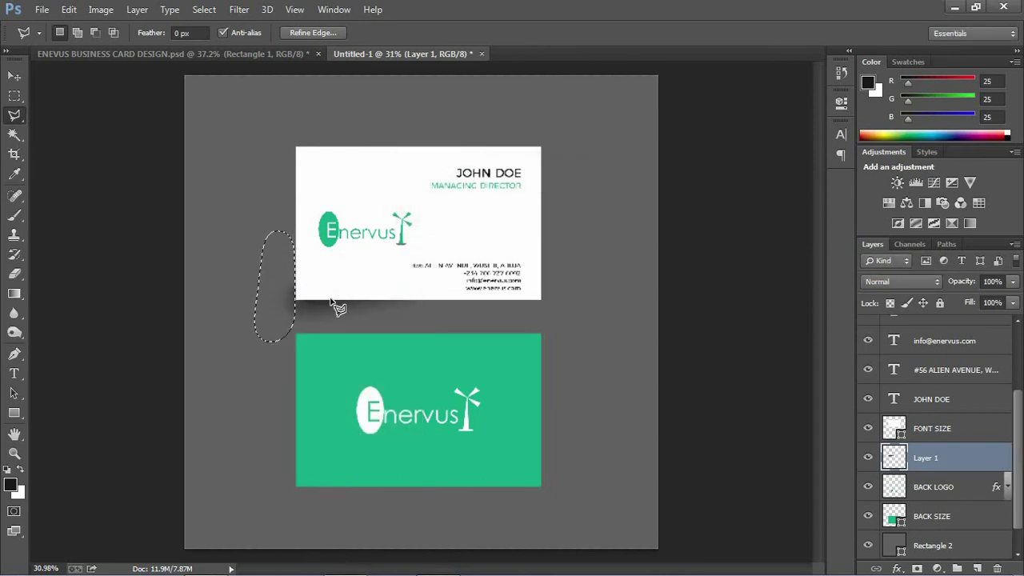
key(ctrl+d)
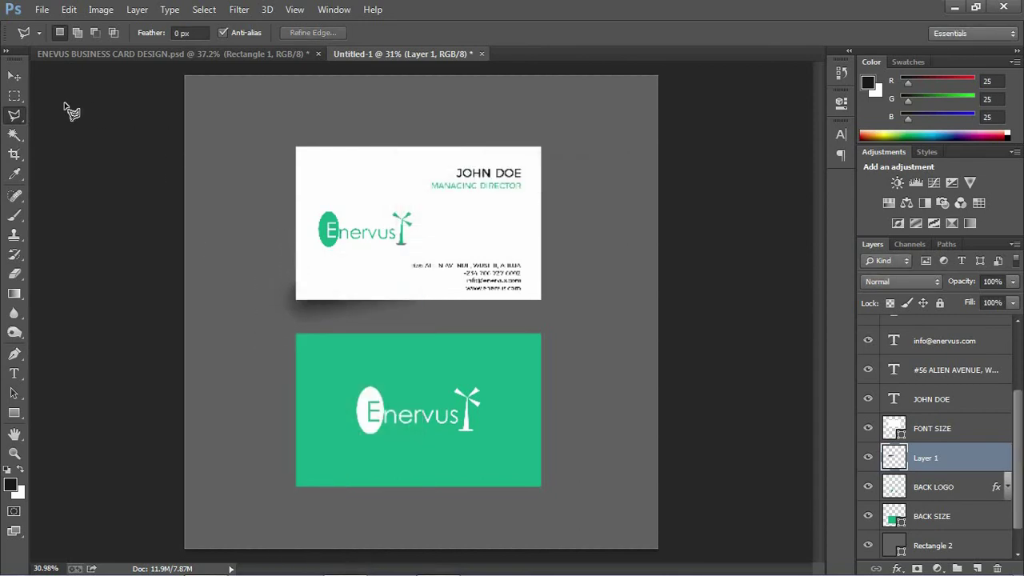
click(14, 75)
- Stretch the shadow slightly wider and taller with Free Transform
drag(269, 296, 273, 295)
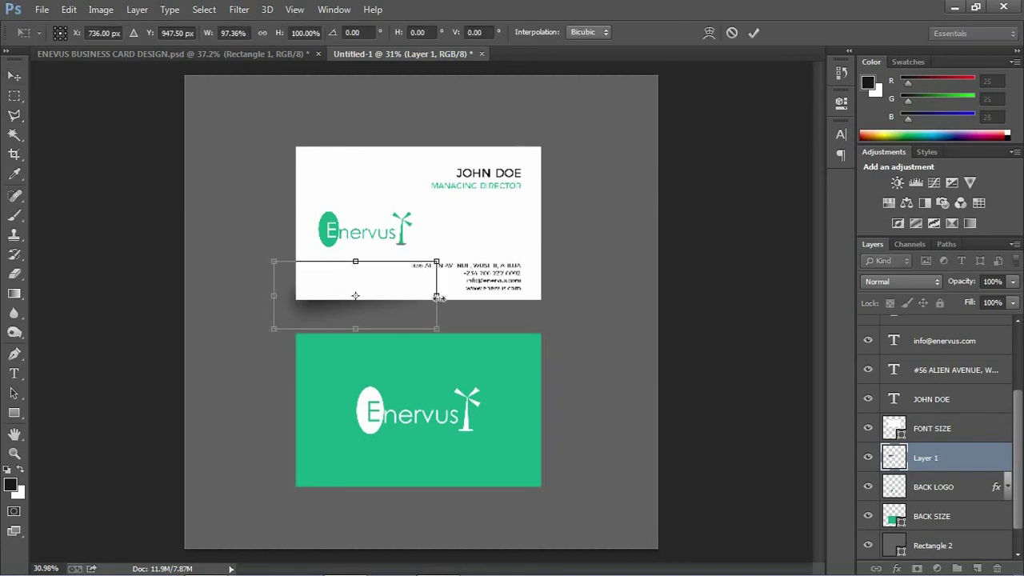
drag(448, 294, 462, 295)
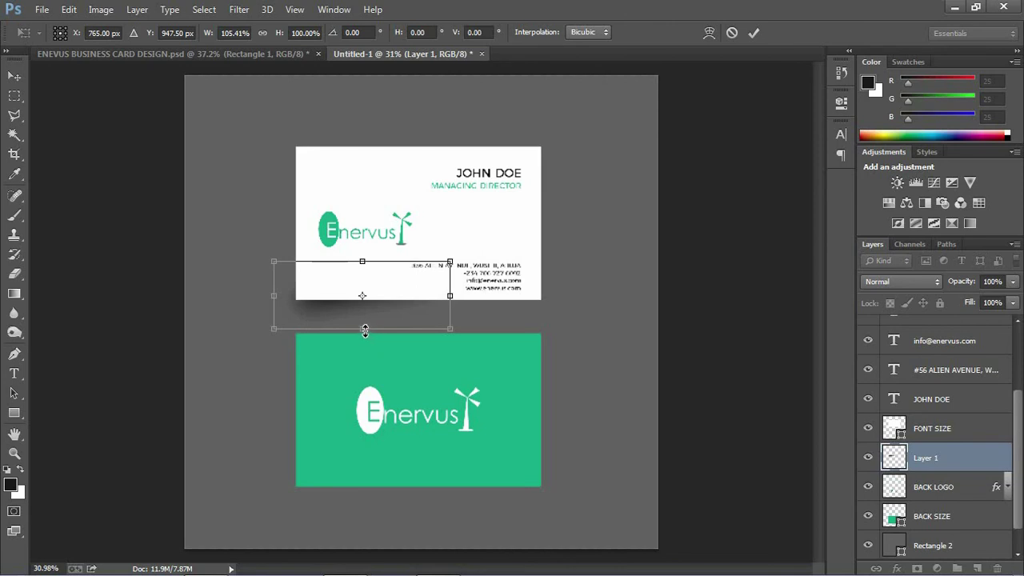
drag(366, 337, 367, 331)
click(755, 32)
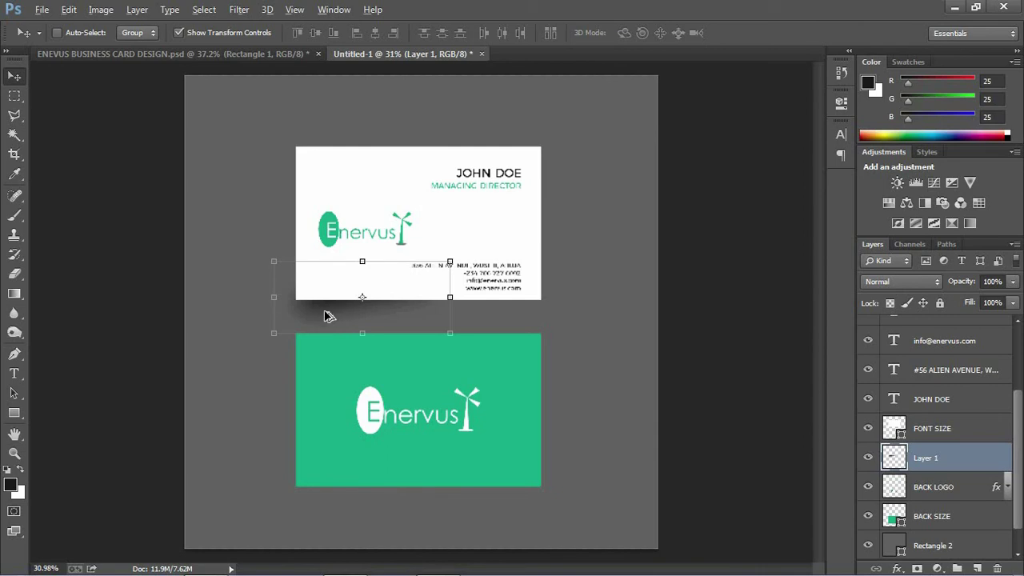
- Duplicate the shadow, flip the copy horizontally, and slide it under the card's right side
drag(334, 314, 338, 317)
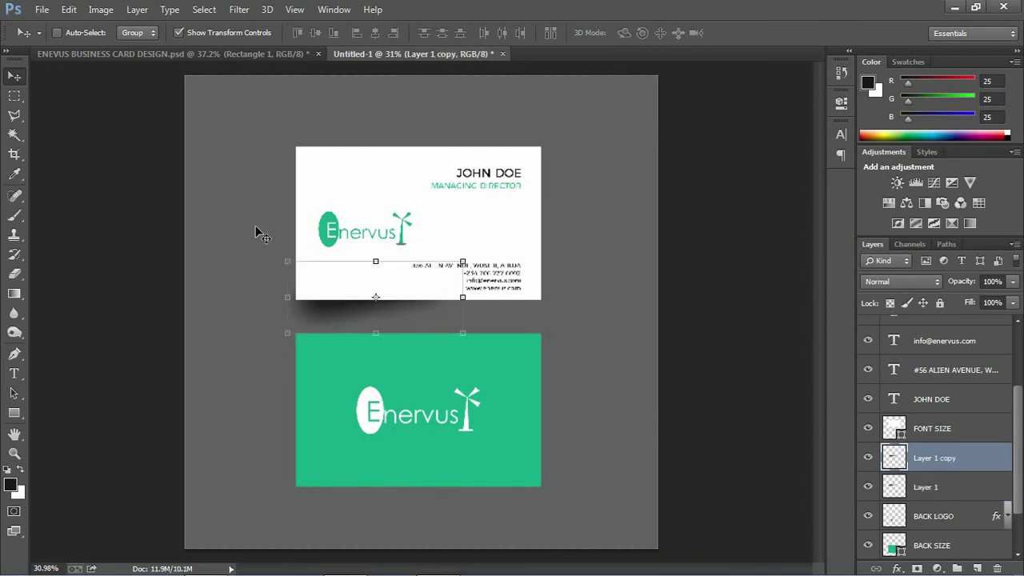
click(69, 11)
mouse_move(143, 304)
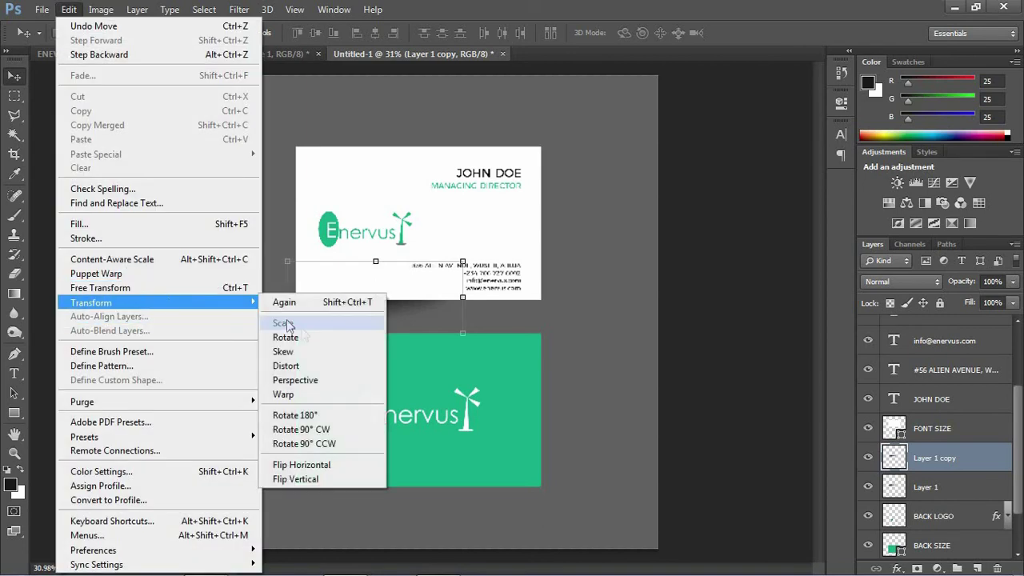
click(334, 465)
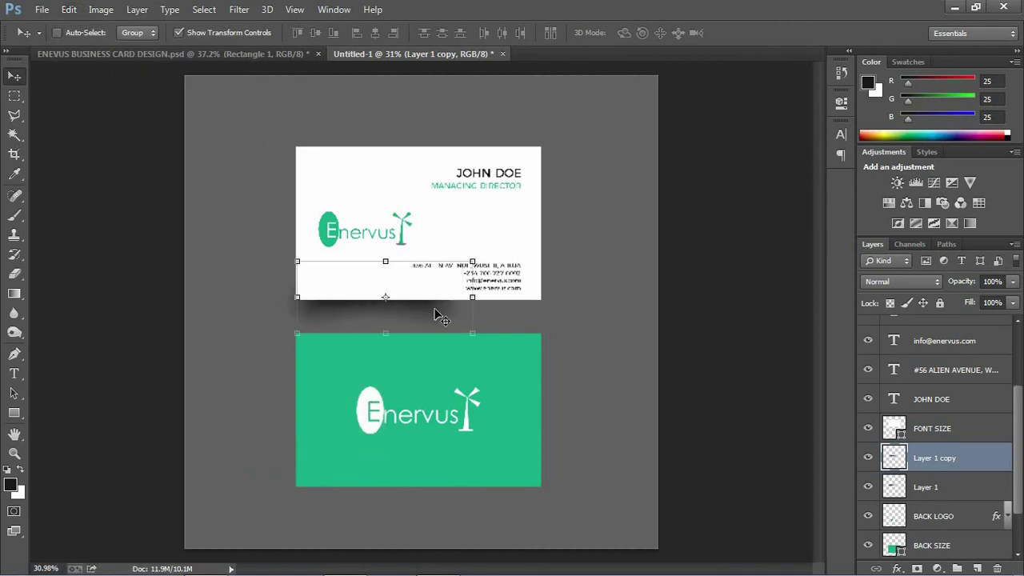
drag(471, 317, 531, 323)
key(Left)
key(Left)
key(Left)
key(Left)
key(Left)
key(Left)
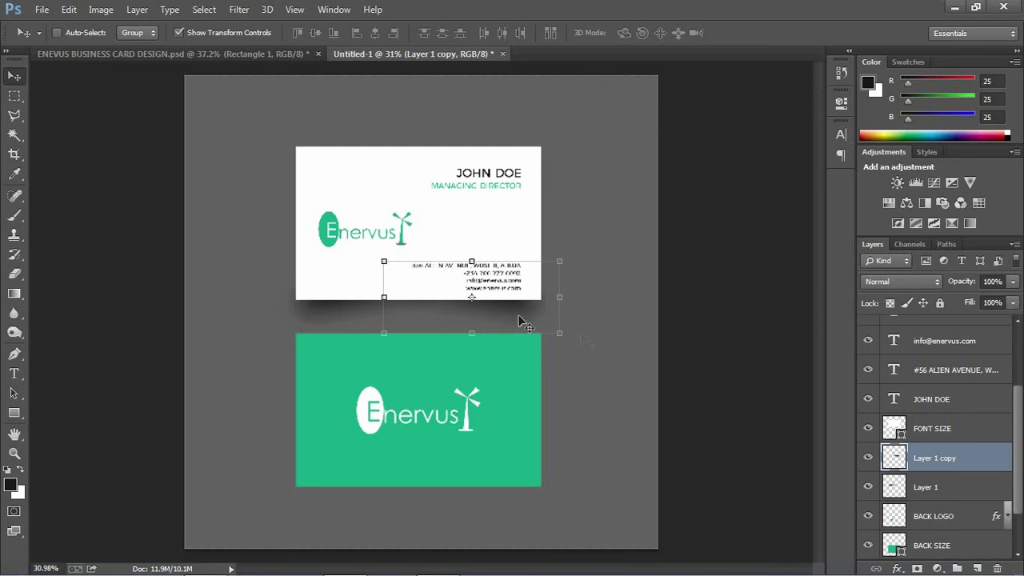
- Merge the two shadow halves into one layer and drag a copy under the green card
shift+click(946, 488)
right_click(961, 486)
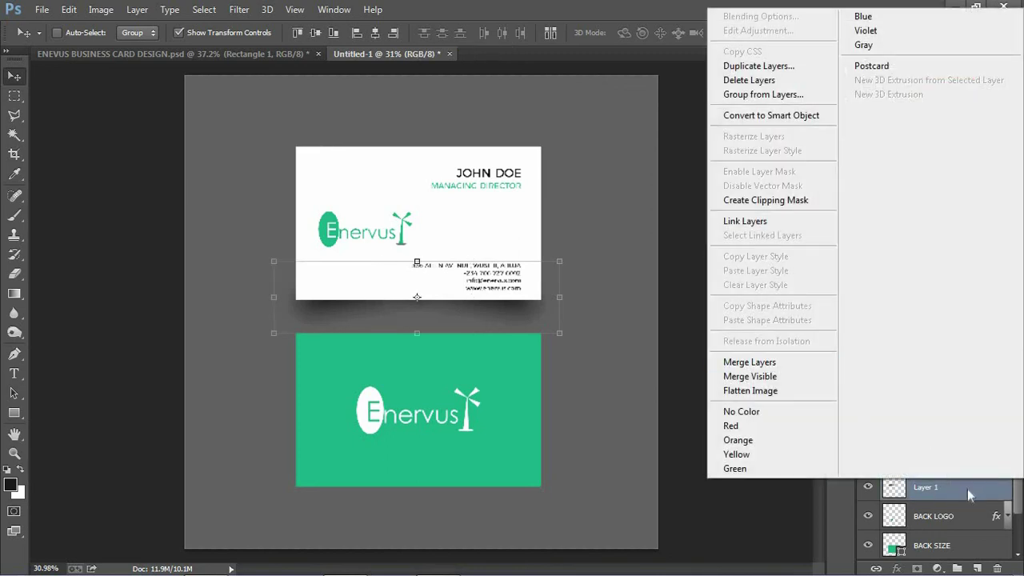
click(967, 496)
right_click(970, 464)
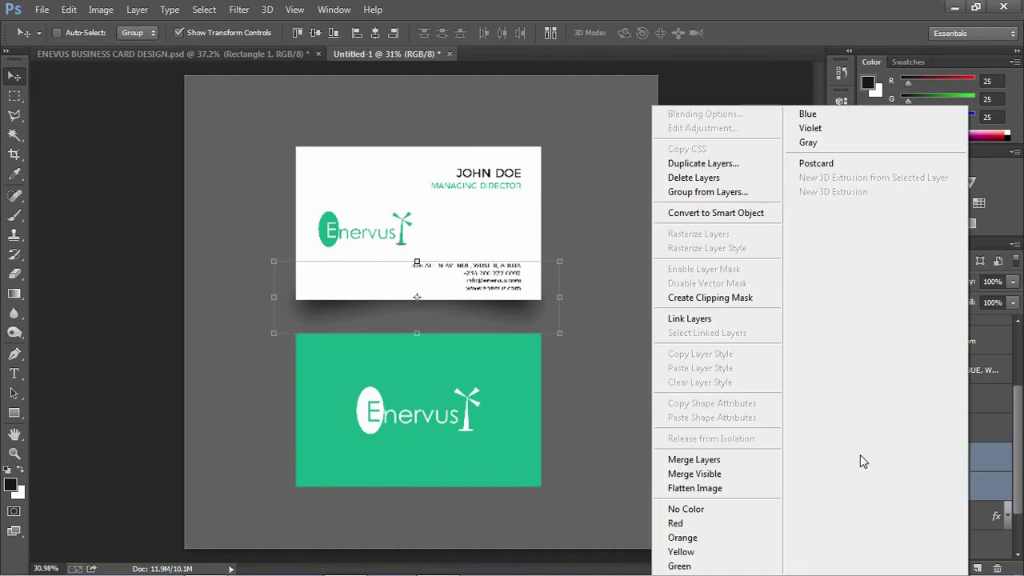
click(727, 468)
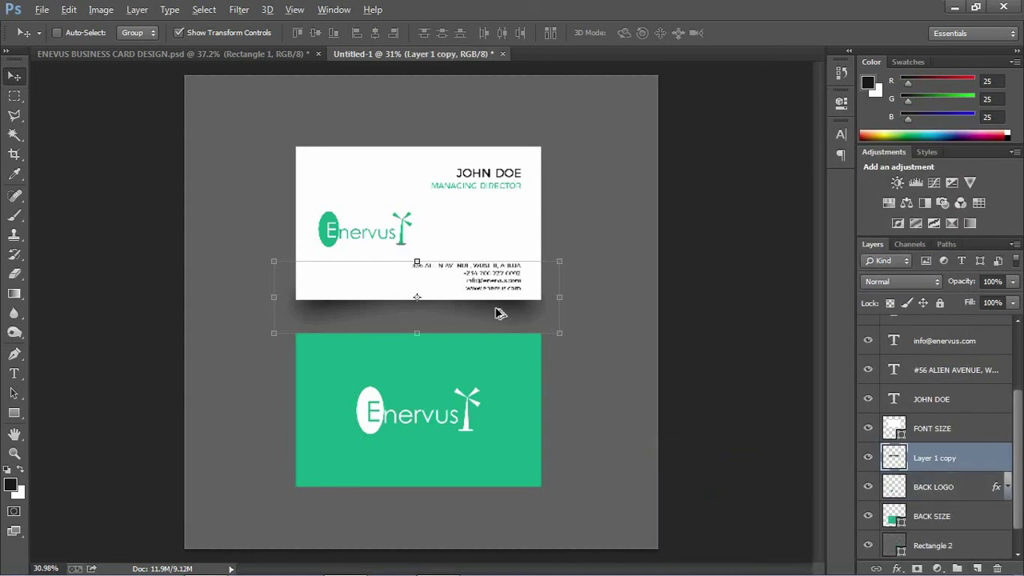
drag(498, 313, 497, 509)
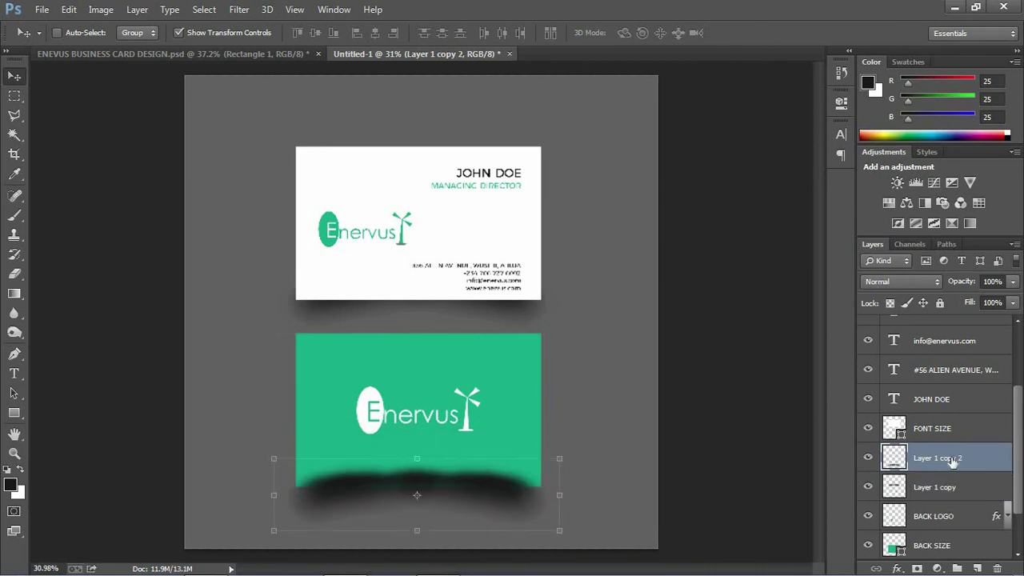
- Rename the white card's shadow layer SHADOW 1 and the green card's copy SHADOW 2
click(930, 496)
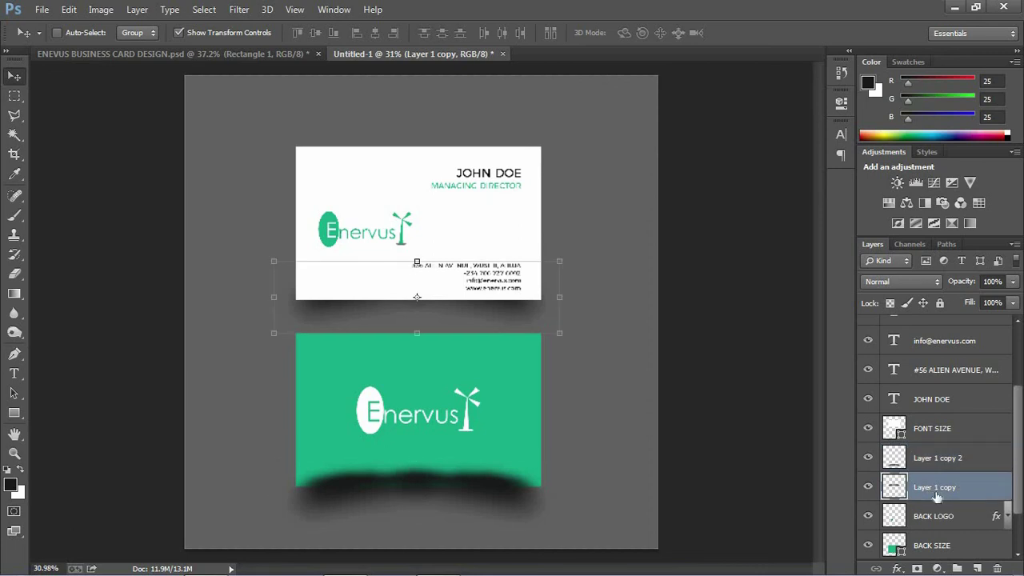
double_click(934, 485)
text(SH)
click(958, 467)
double_click(957, 461)
text(A)
text(HADOW 2)
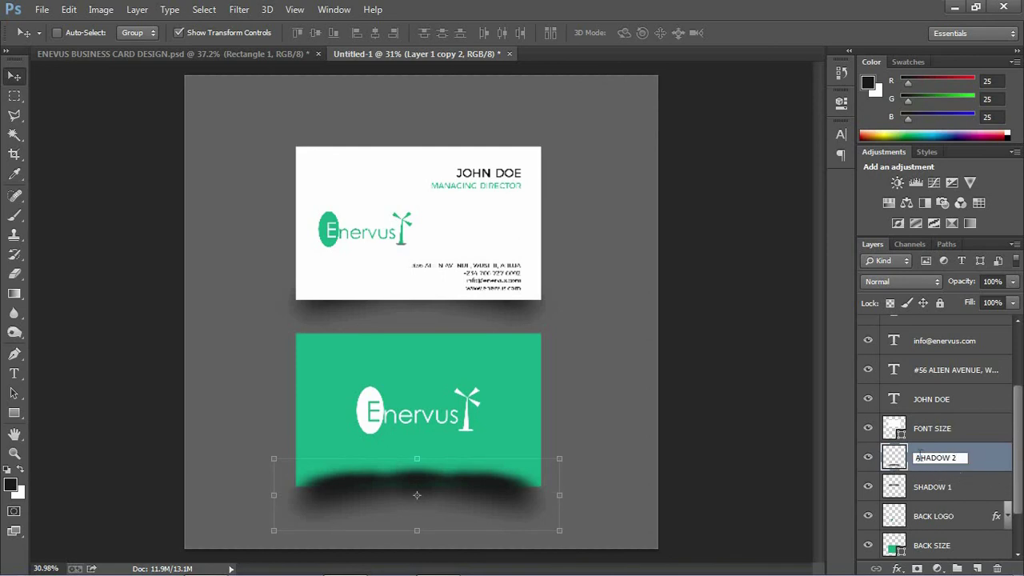
text(S)
- Finish naming SHADOW 2 and move it beneath the green card's layer in the stack
click(956, 440)
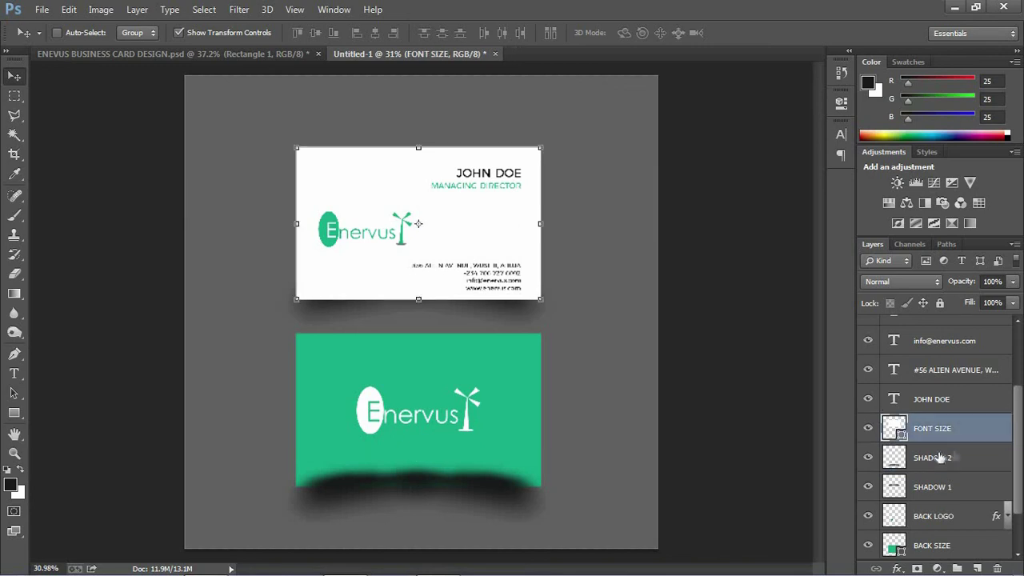
drag(952, 457, 928, 501)
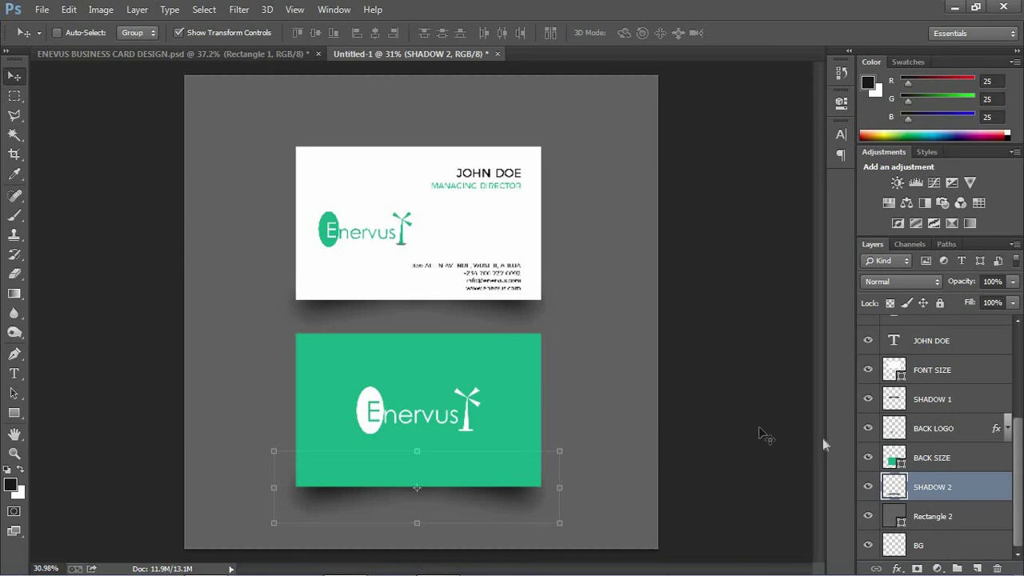
click(921, 525)
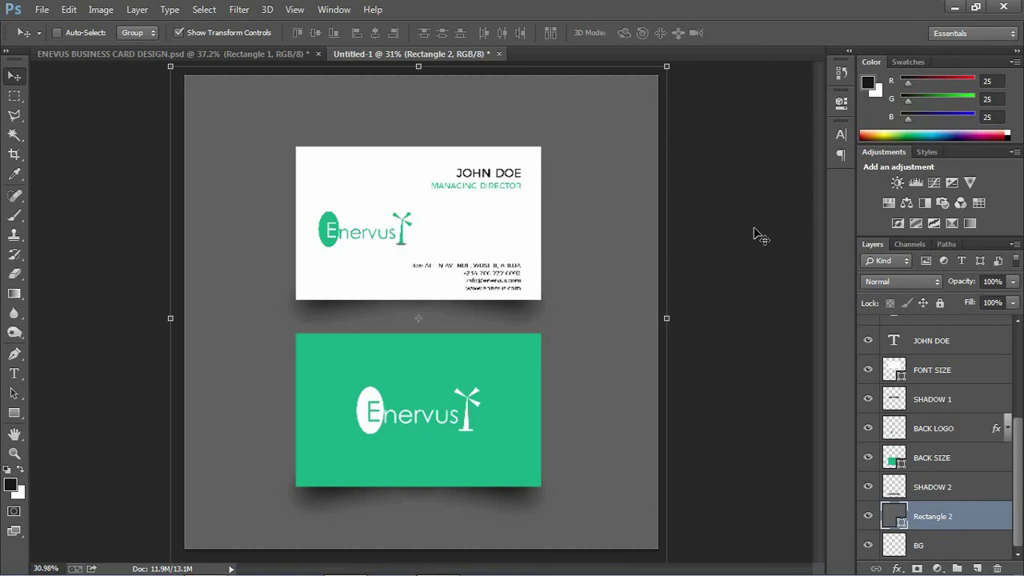
- Turn off Show Transform Controls and hide all panels to preview the finished mockup
key(Tab)
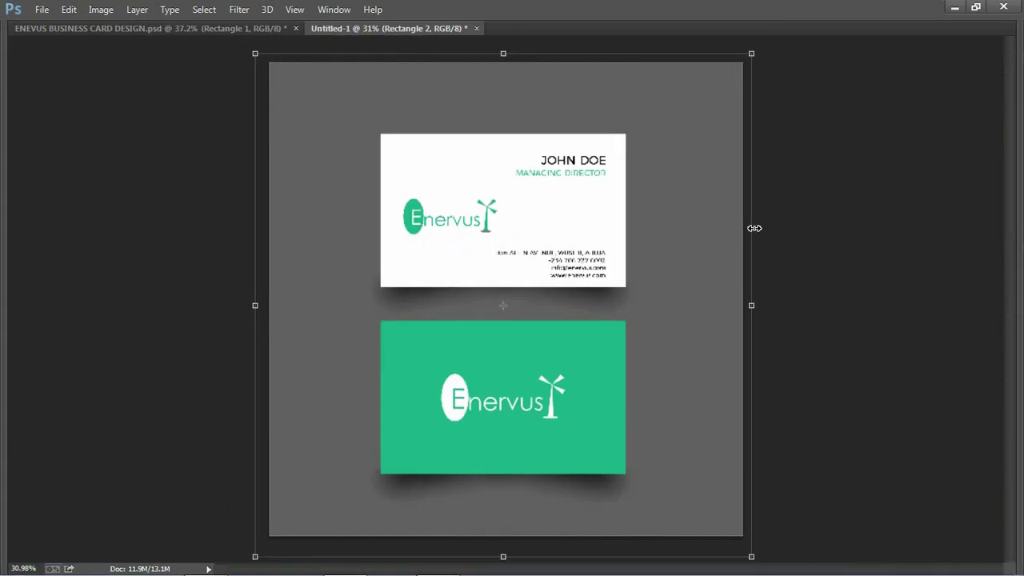
key(Tab)
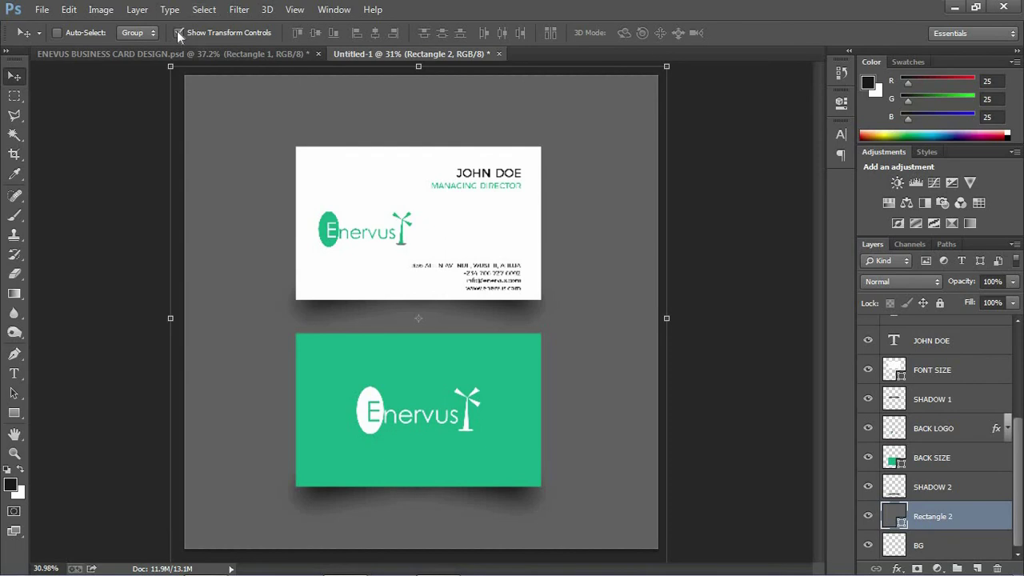
click(178, 32)
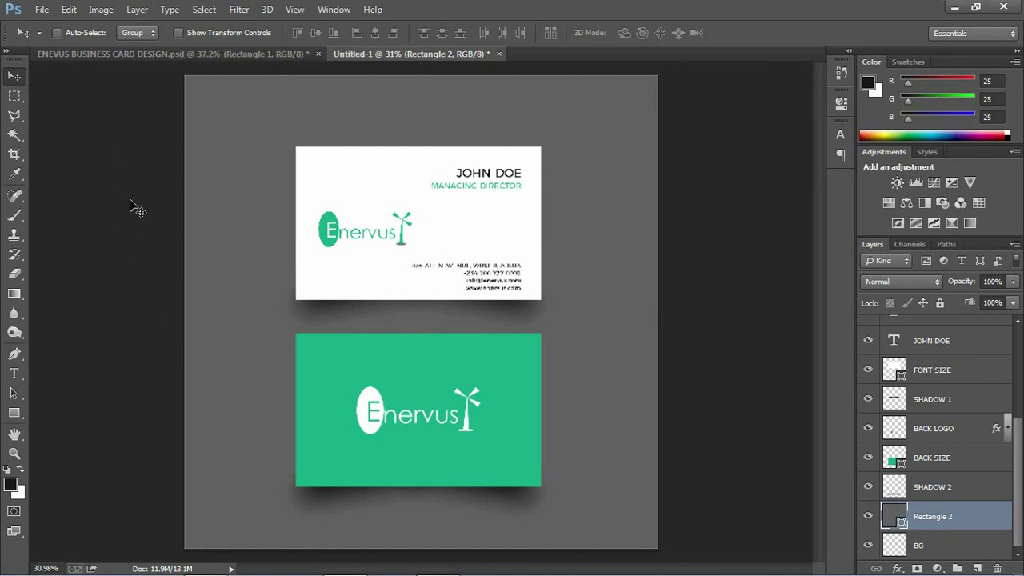
key(Tab)
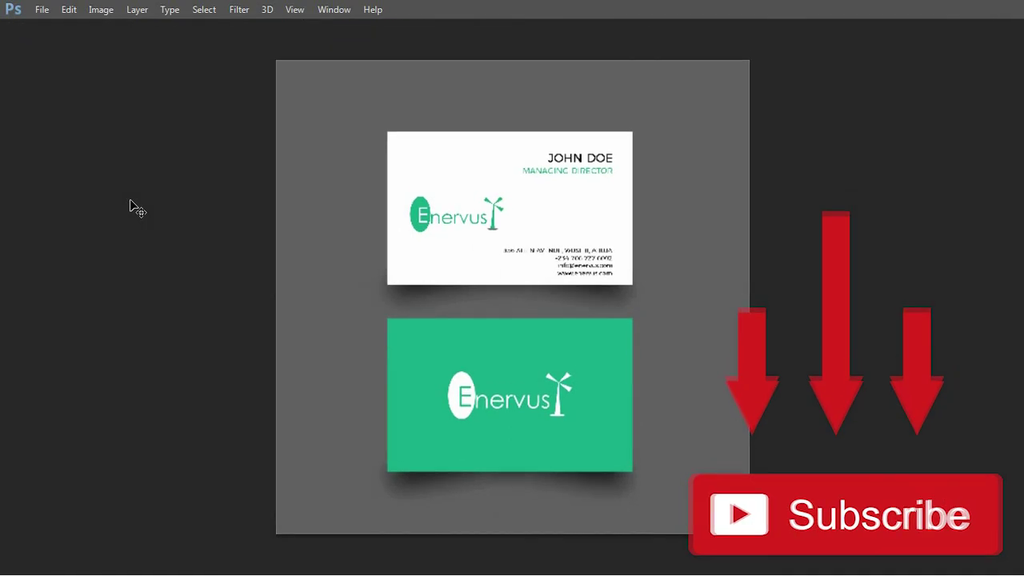